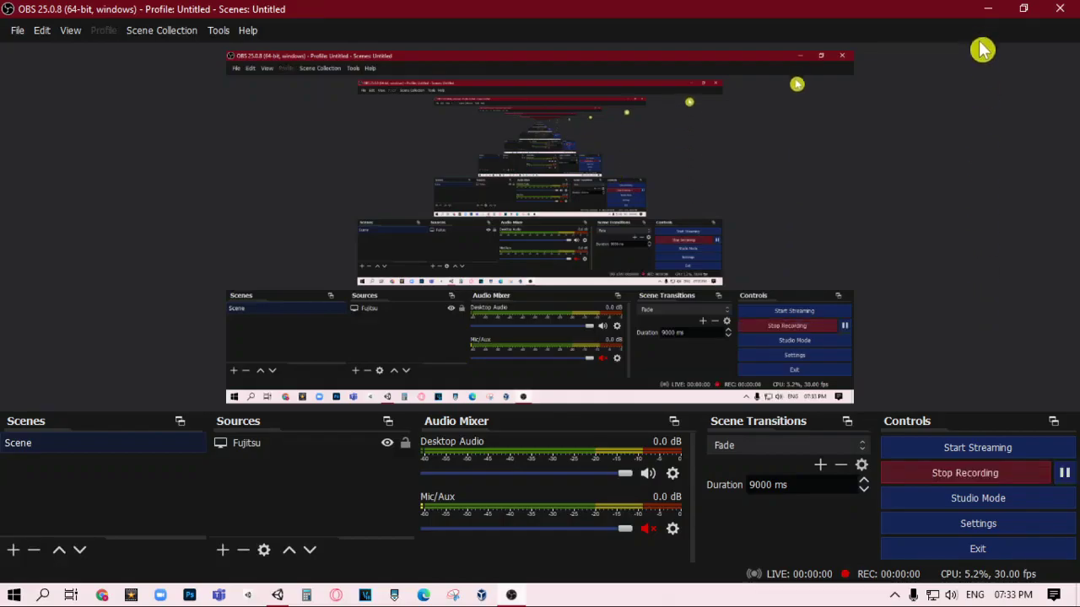
# Start the OBS screen recording and minimize OBS so the Unity editor shows
pyautogui.click(985, 10)
pyautogui.scroll(-1, 453, 183)
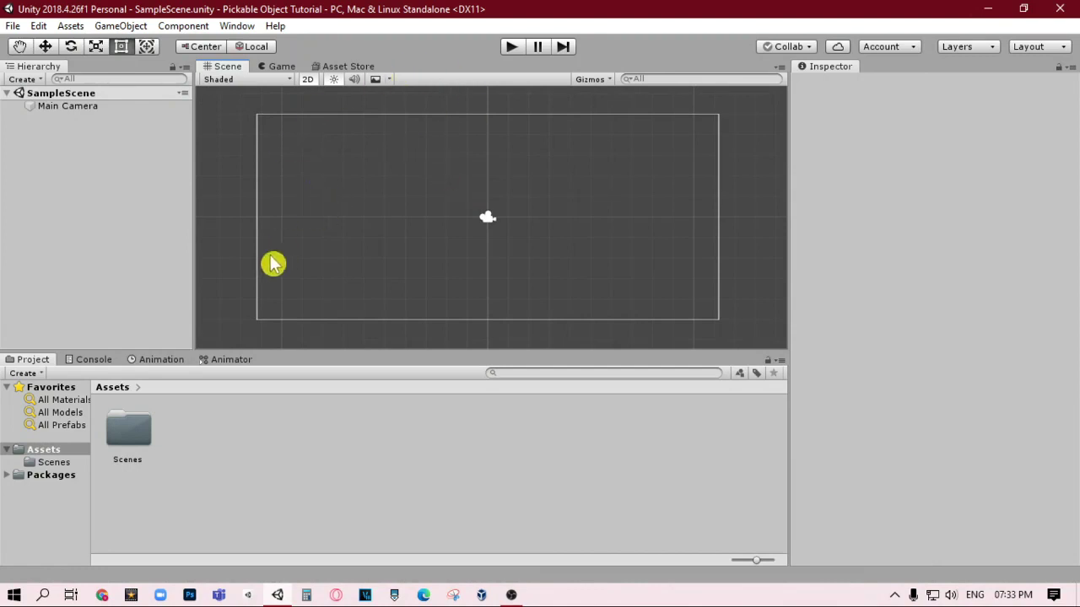
# Create a folder named Sprites in Assets and open it
pyautogui.click(198, 474)
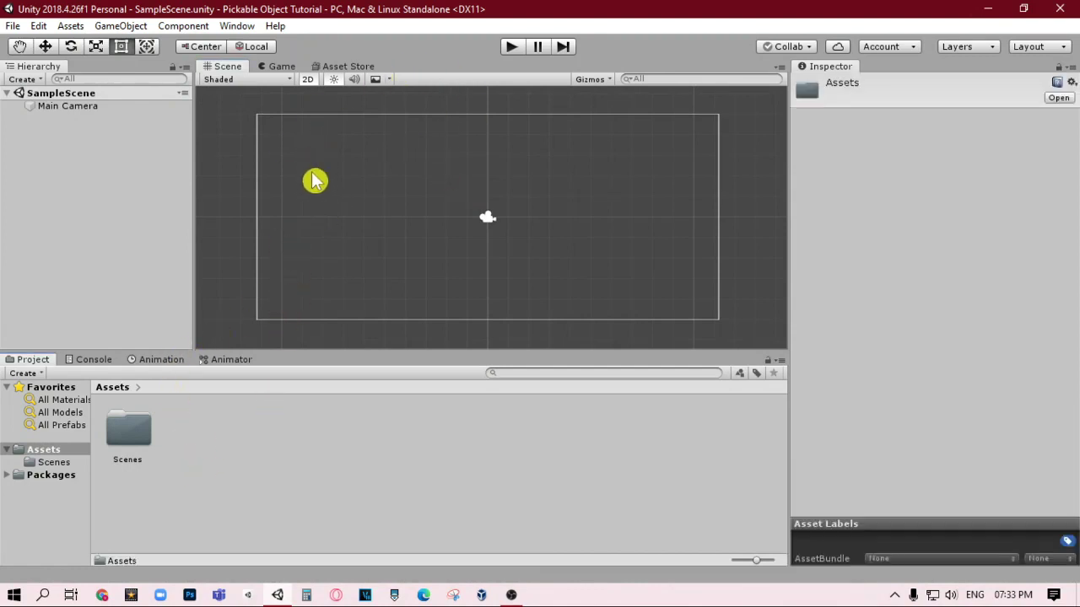
pyautogui.rightClick(263, 485)
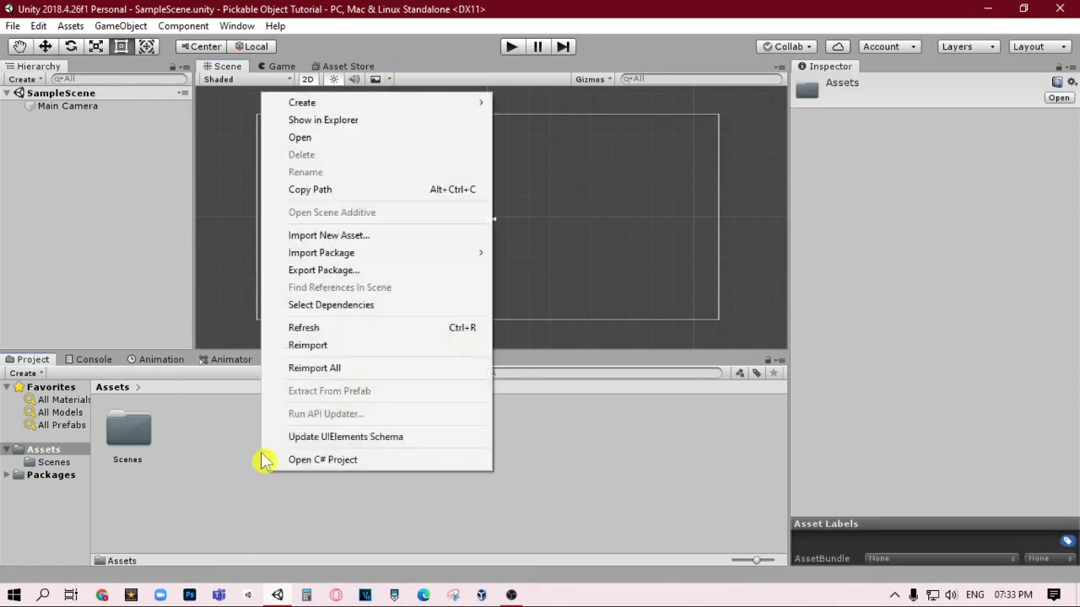
pyautogui.moveTo(382, 103)
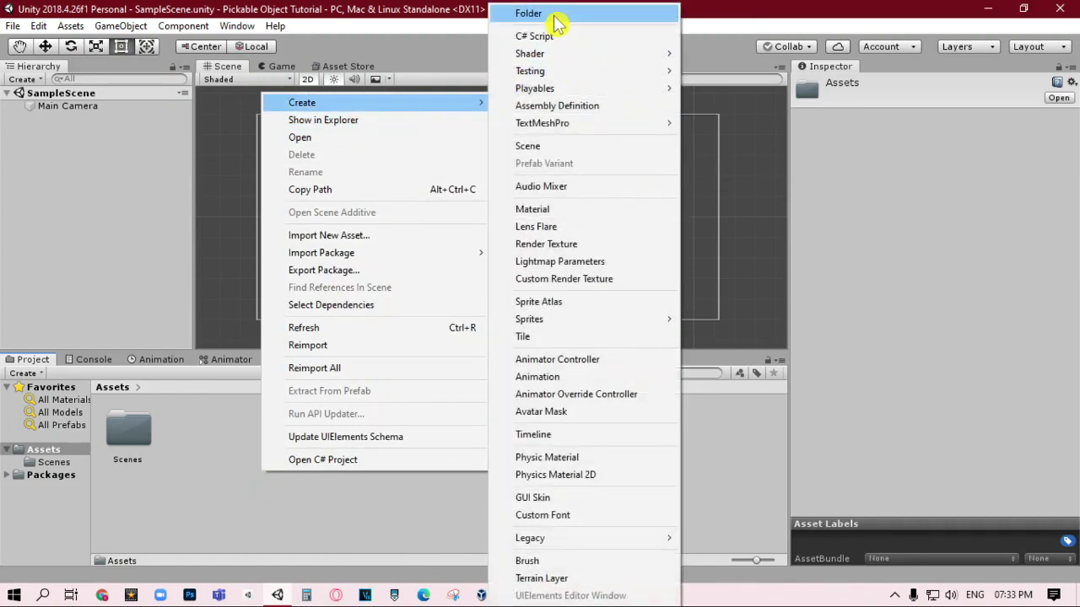
pyautogui.click(518, 14)
pyautogui.write('Sprites')
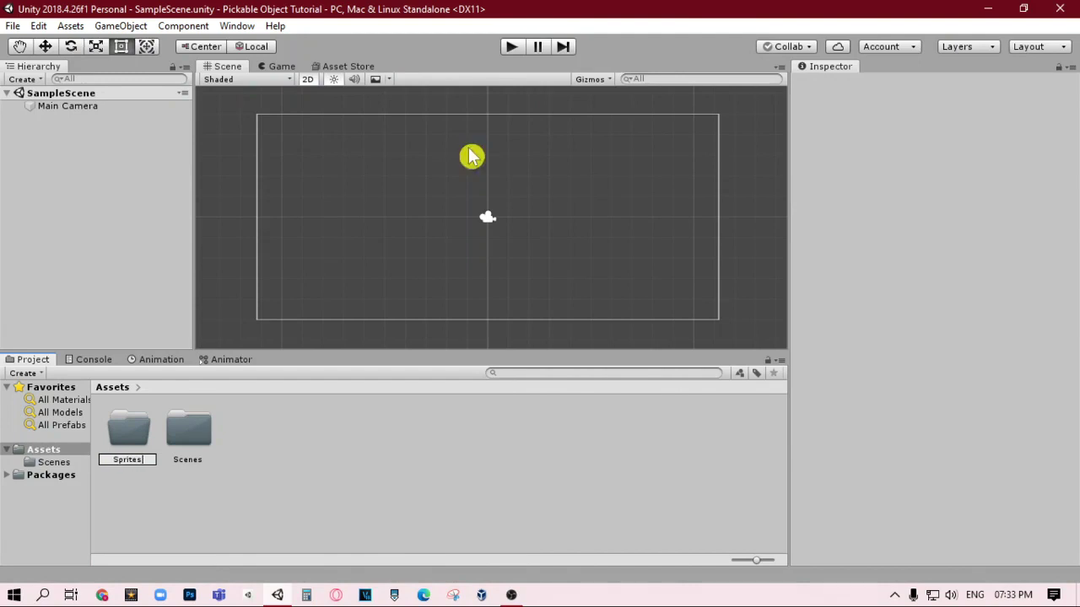
pyautogui.press('Return')
pyautogui.doubleClick(205, 452)
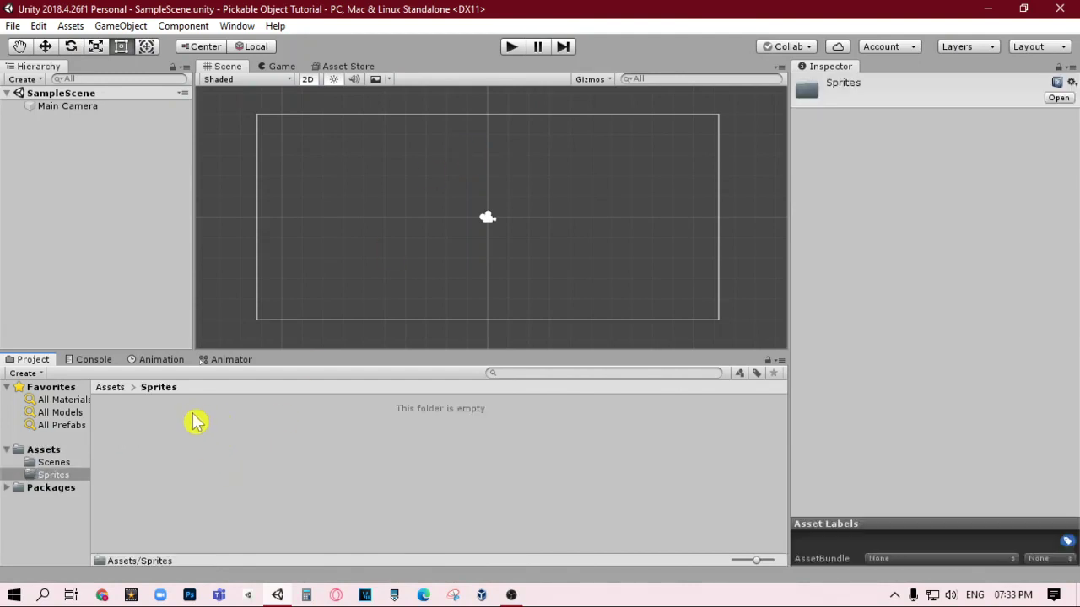
# Create a square sprite named Table in the Sprites folder
pyautogui.rightClick(212, 442)
pyautogui.moveTo(301, 74)
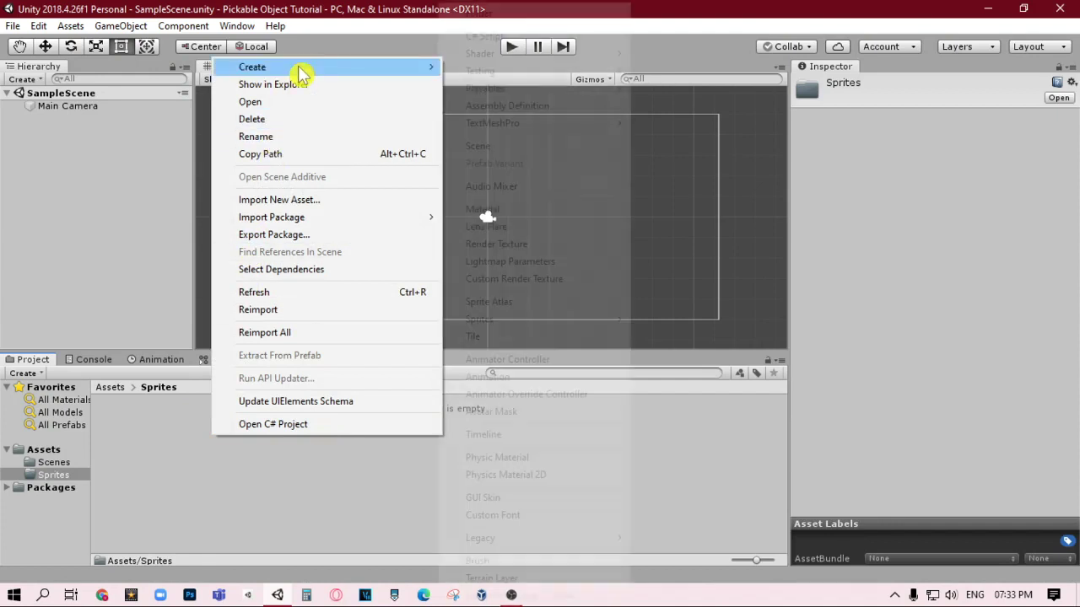
pyautogui.moveTo(523, 324)
pyautogui.click(679, 323)
pyautogui.write('Table')
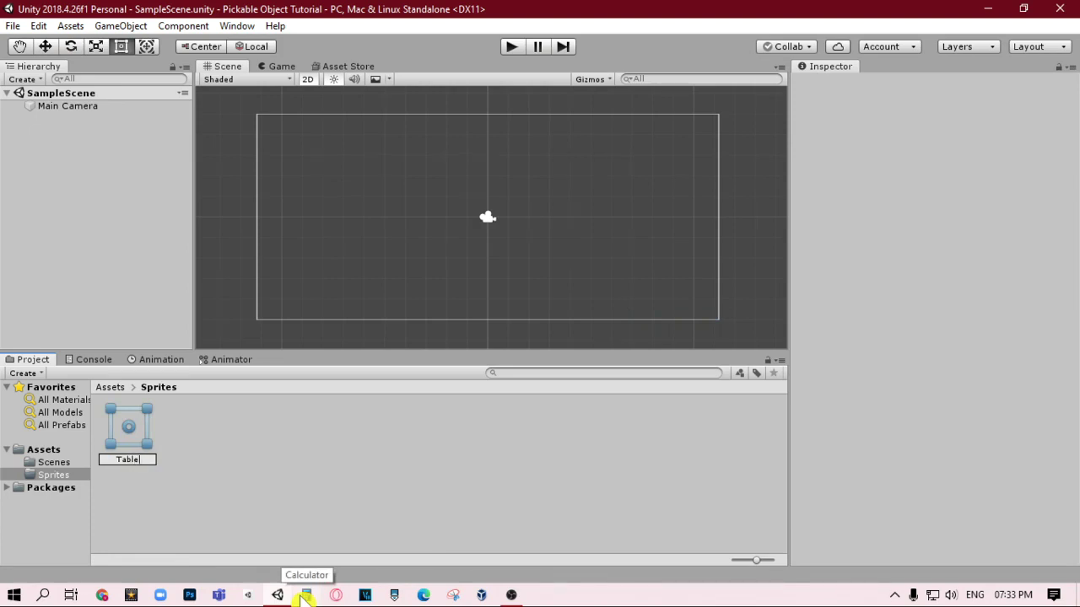
pyautogui.press('Return')
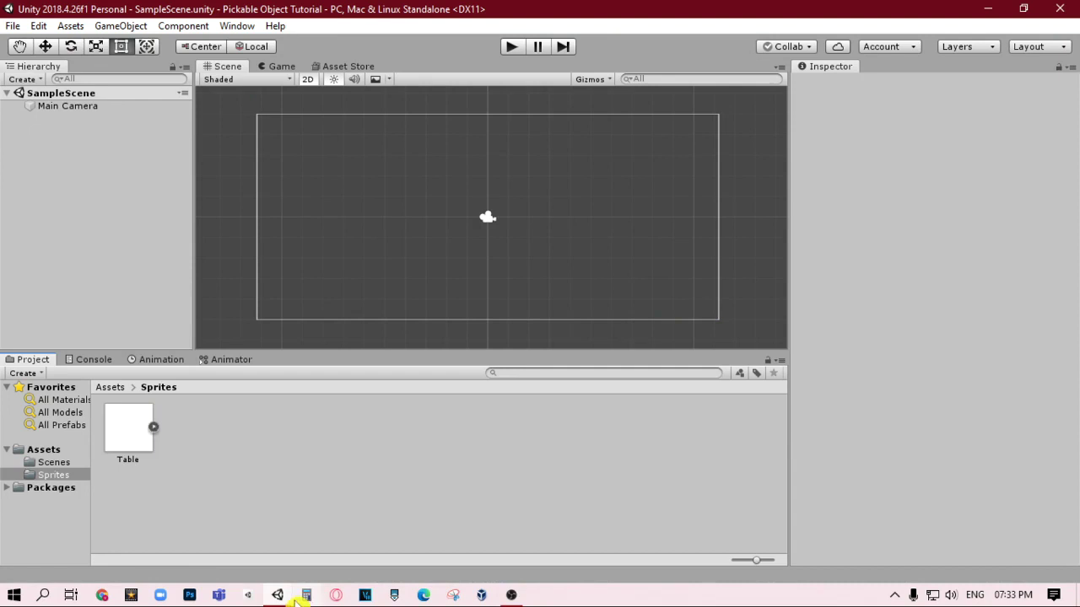
# Create a second square sprite named Box
pyautogui.rightClick(179, 442)
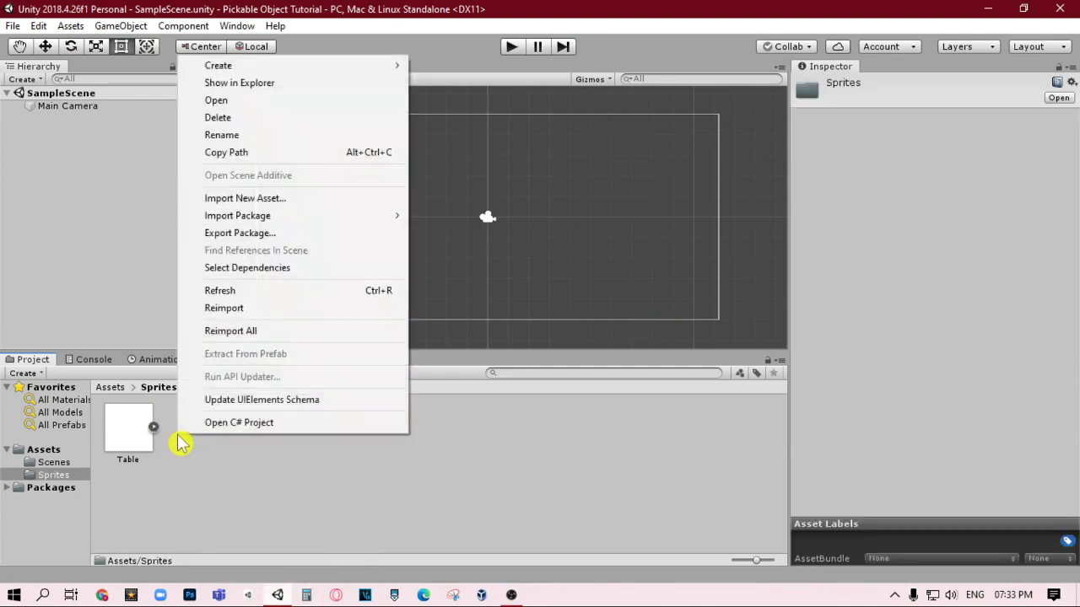
pyautogui.moveTo(313, 64)
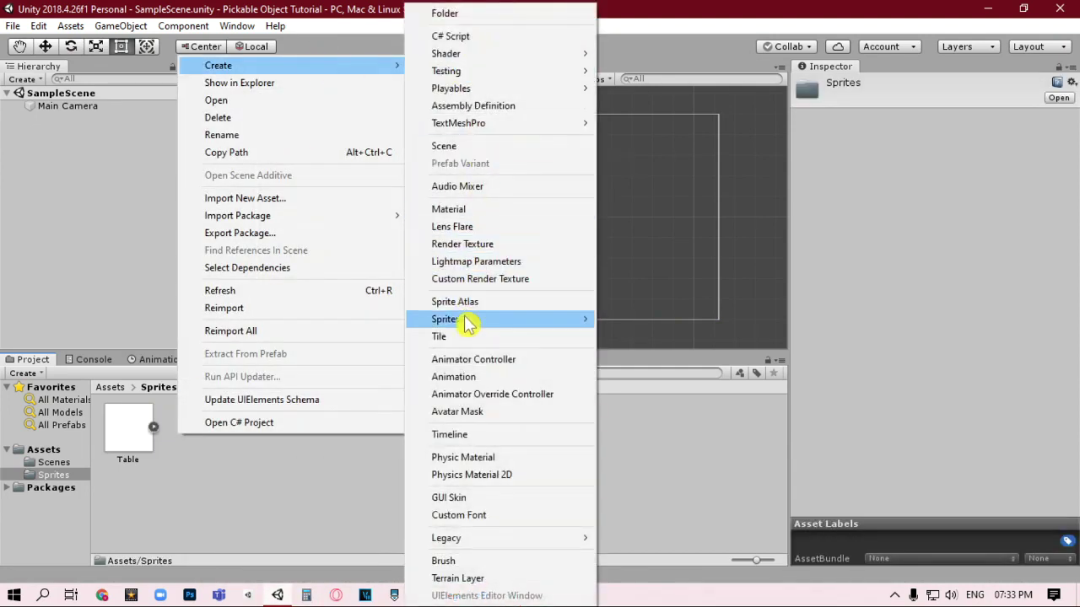
pyautogui.moveTo(586, 322)
pyautogui.click(634, 316)
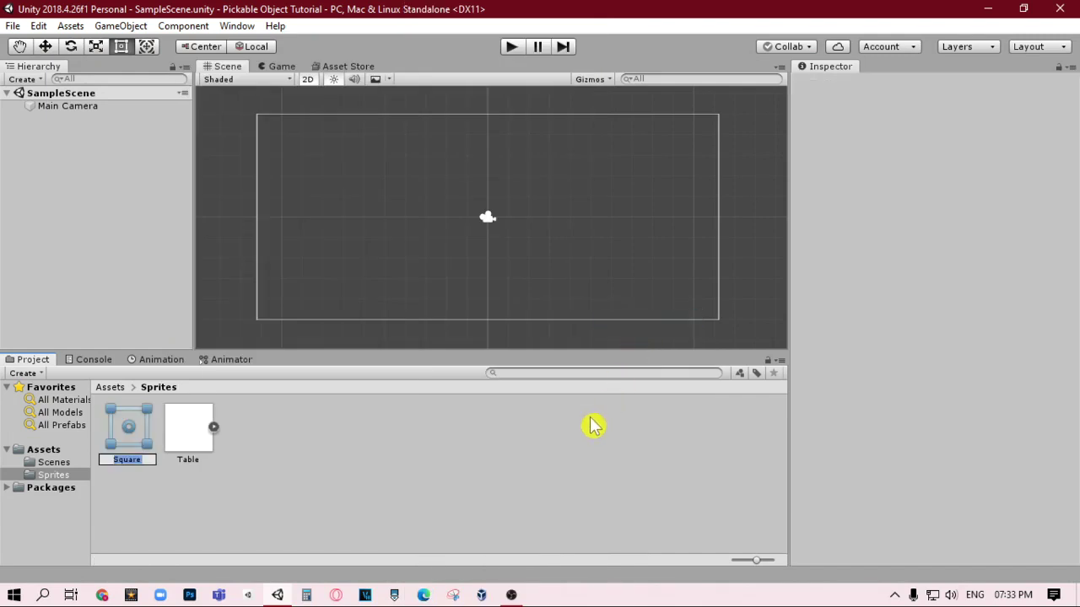
pyautogui.write('Box')
pyautogui.press('Return')
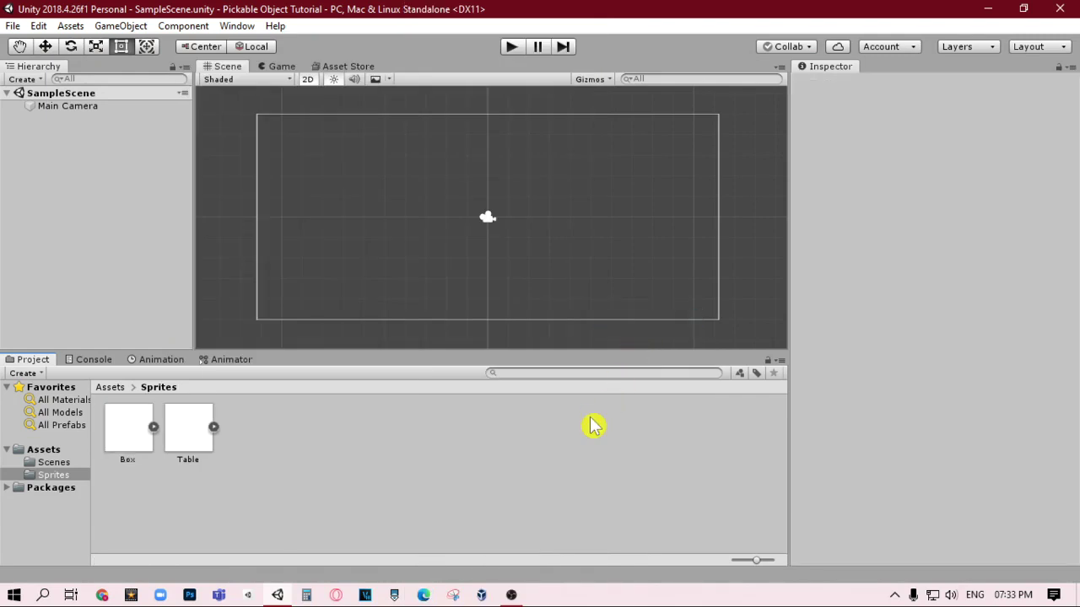
pyautogui.click(177, 422)
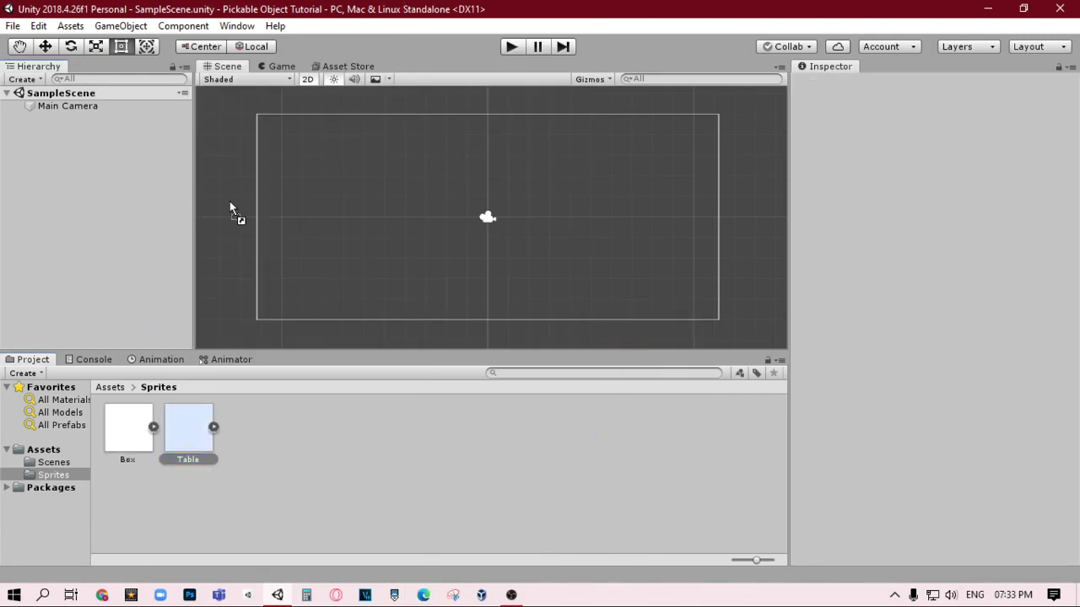
# Drag the Table sprite into the Scene view
pyautogui.moveTo(296, 251); pyautogui.dragTo(318, 258)
pyautogui.scroll(5, 354, 304)
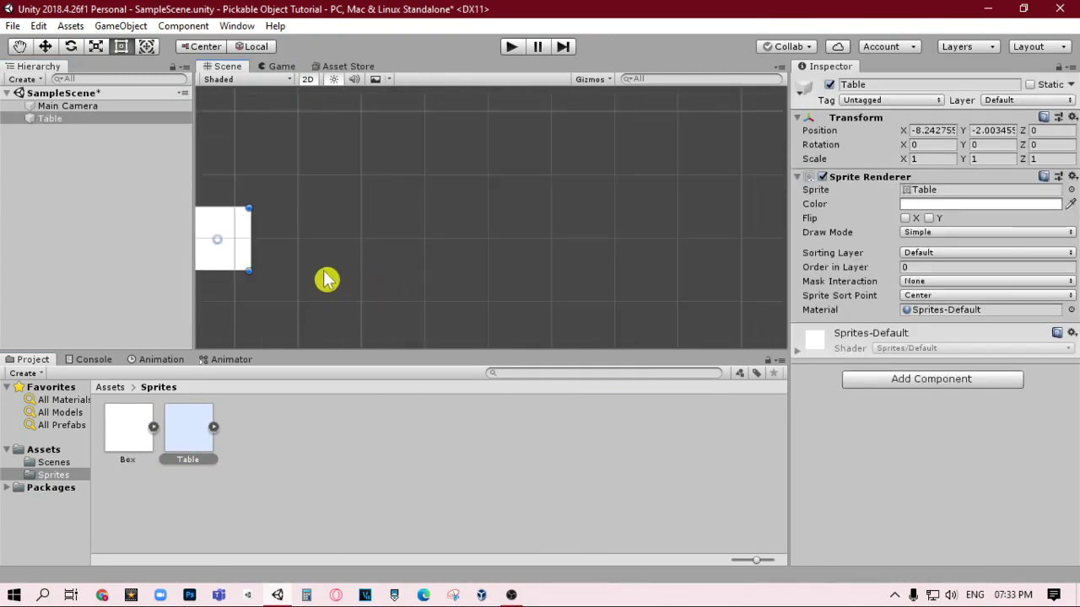
pyautogui.moveTo(326, 278); pyautogui.dragTo(491, 272, button='middle')
# Add an empty GameObject to the Hierarchy and name it Table
pyautogui.rightClick(10, 203)
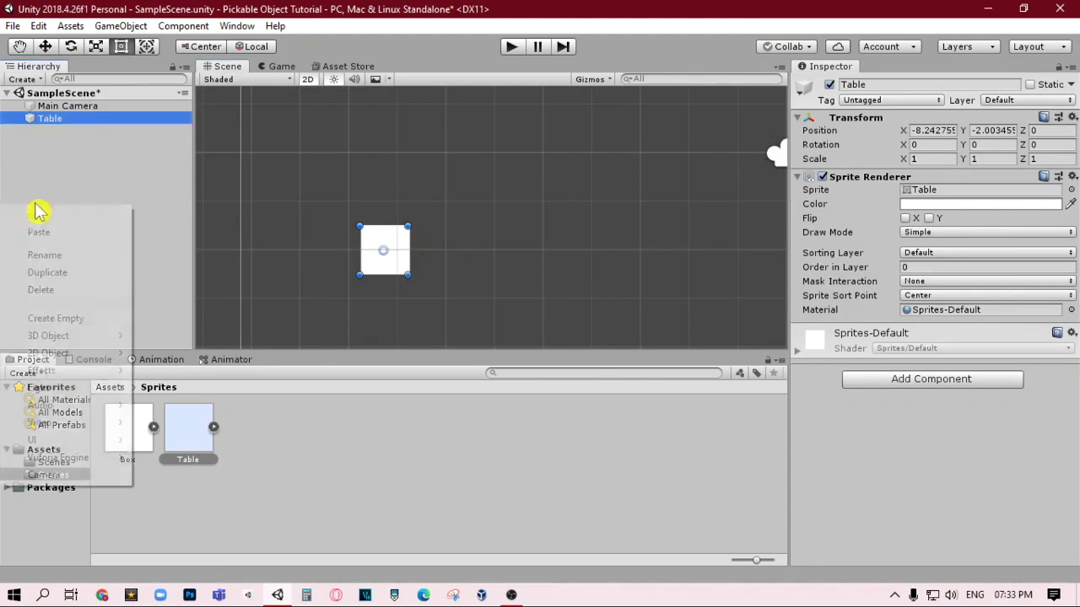
pyautogui.click(93, 182)
pyautogui.rightClick(93, 181)
pyautogui.click(148, 285)
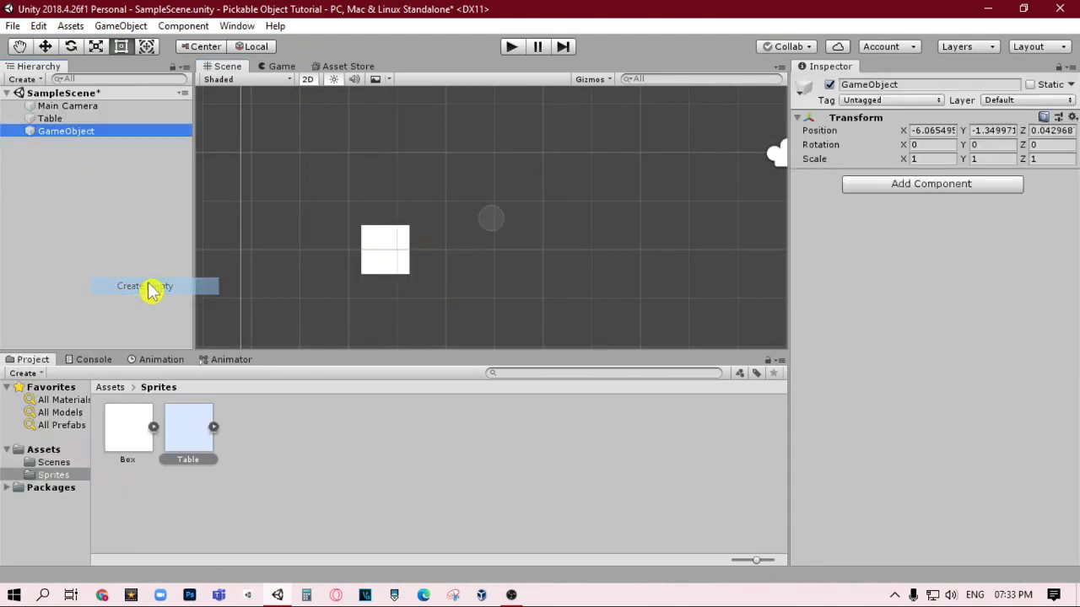
pyautogui.click(920, 87)
pyautogui.write('Table')
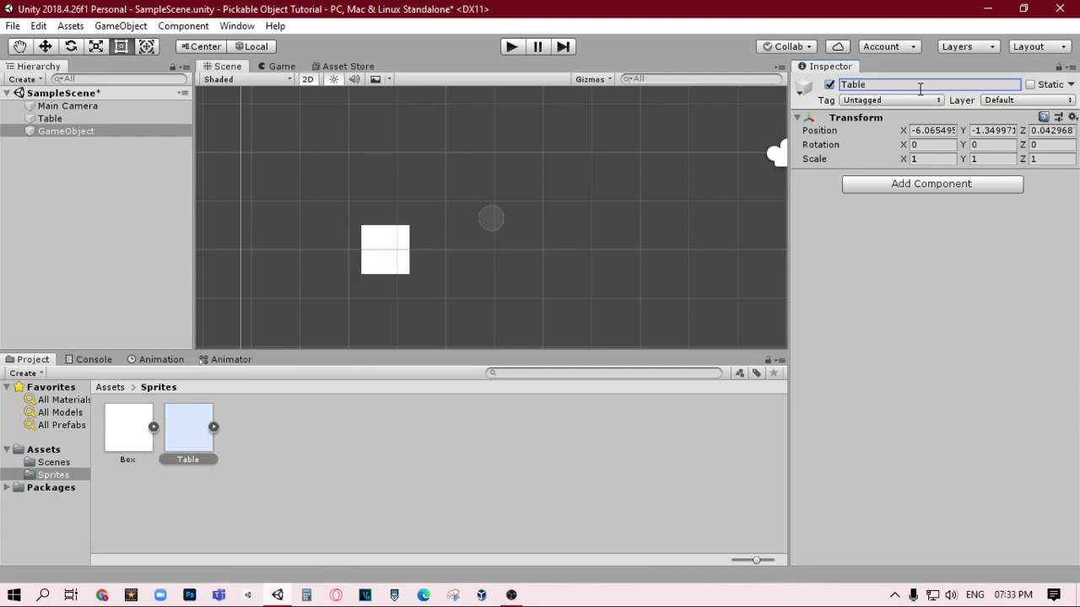
pyautogui.click(135, 121)
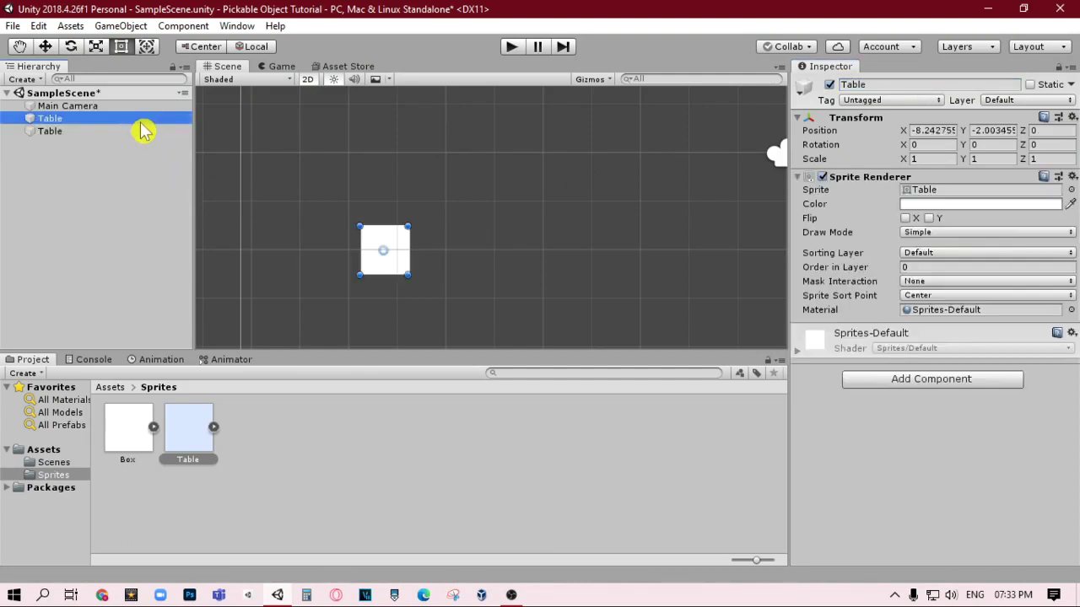
pyautogui.press('f')
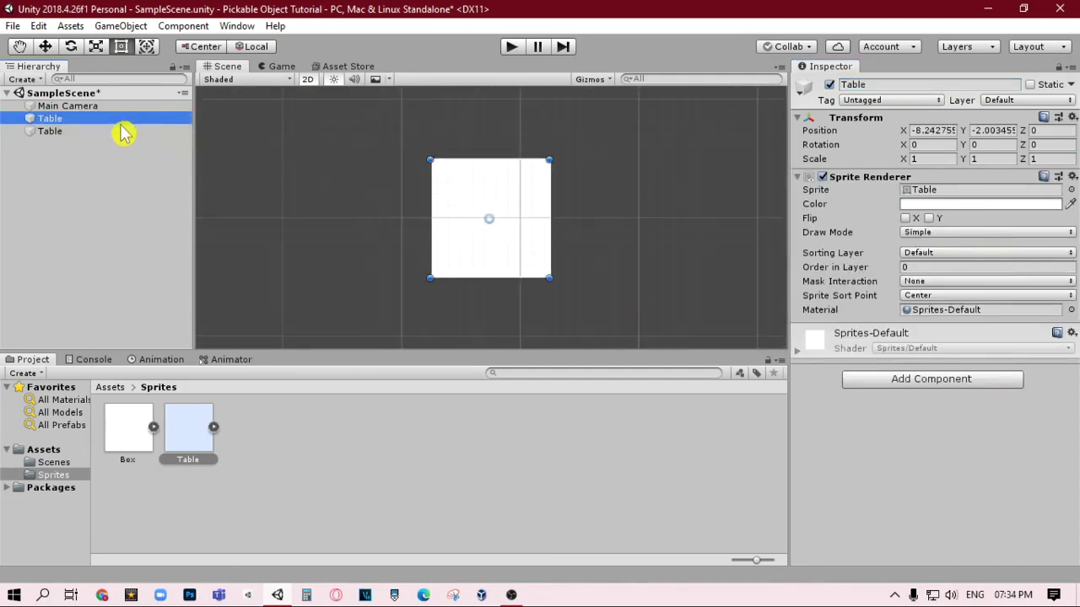
# Nest the Table sprite under the empty Table object
pyautogui.moveTo(123, 133); pyautogui.dragTo(122, 119)
pyautogui.scroll(-2, 363, 139)
pyautogui.moveTo(539, 148); pyautogui.dragTo(529, 189, button='middle')
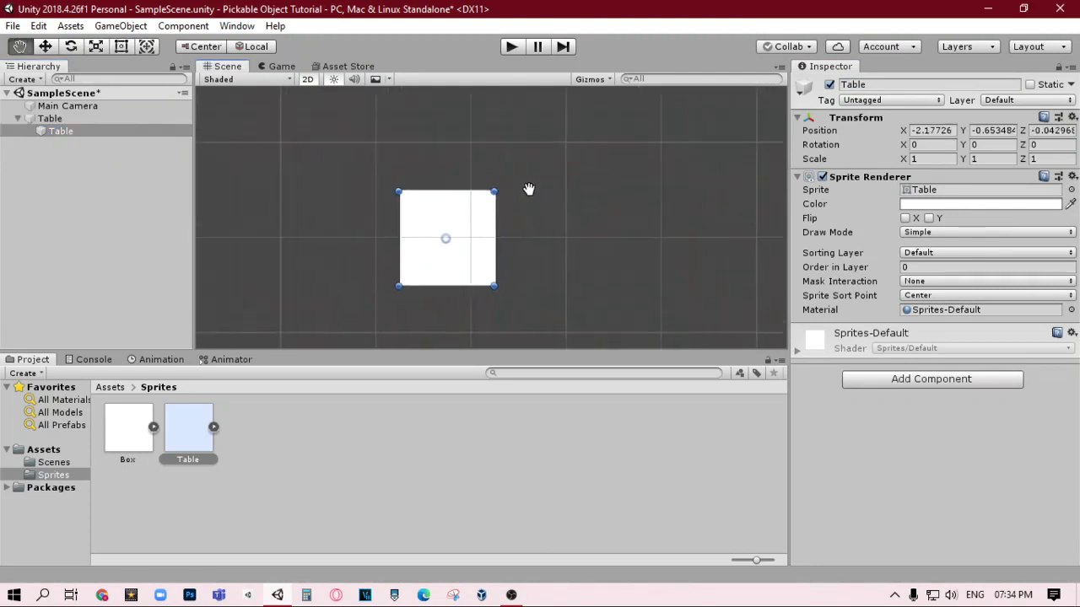
pyautogui.moveTo(529, 189)
pyautogui.mouseDown()
pyautogui.moveTo(501, 205)
pyautogui.moveTo(558, 171)
pyautogui.mouseUp()
pyautogui.scroll(-1, 560, 197)
pyautogui.scroll(-1, 559, 197)
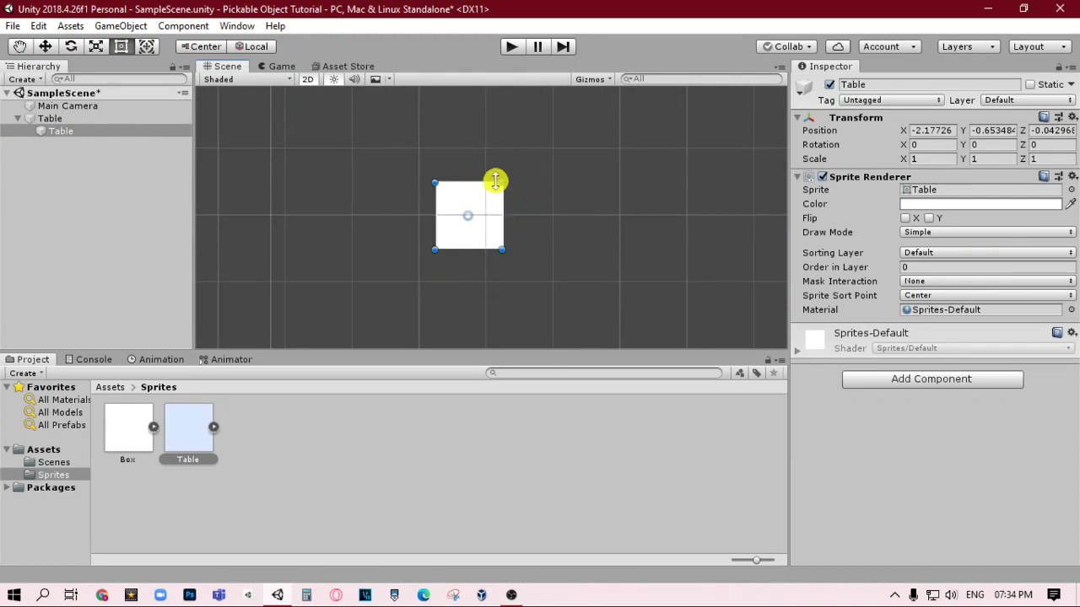
# Stretch the sprite into a thin bar named Table Top and add a Table sprite leg
pyautogui.moveTo(501, 184)
pyautogui.mouseDown()
pyautogui.moveTo(631, 236)
pyautogui.moveTo(682, 212)
pyautogui.mouseUp()
pyautogui.scroll(-2, 605, 144)
pyautogui.moveTo(605, 144); pyautogui.dragTo(469, 187, button='middle')
pyautogui.moveTo(463, 211); pyautogui.dragTo(440, 235)
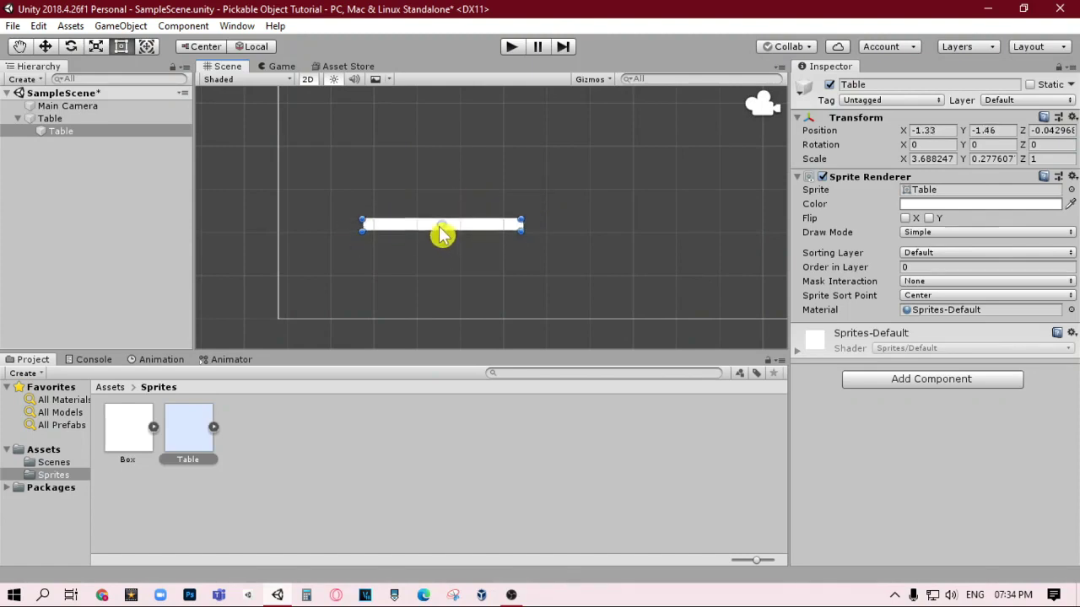
pyautogui.moveTo(439, 235); pyautogui.dragTo(437, 236)
pyautogui.click(879, 85)
pyautogui.write('Top')
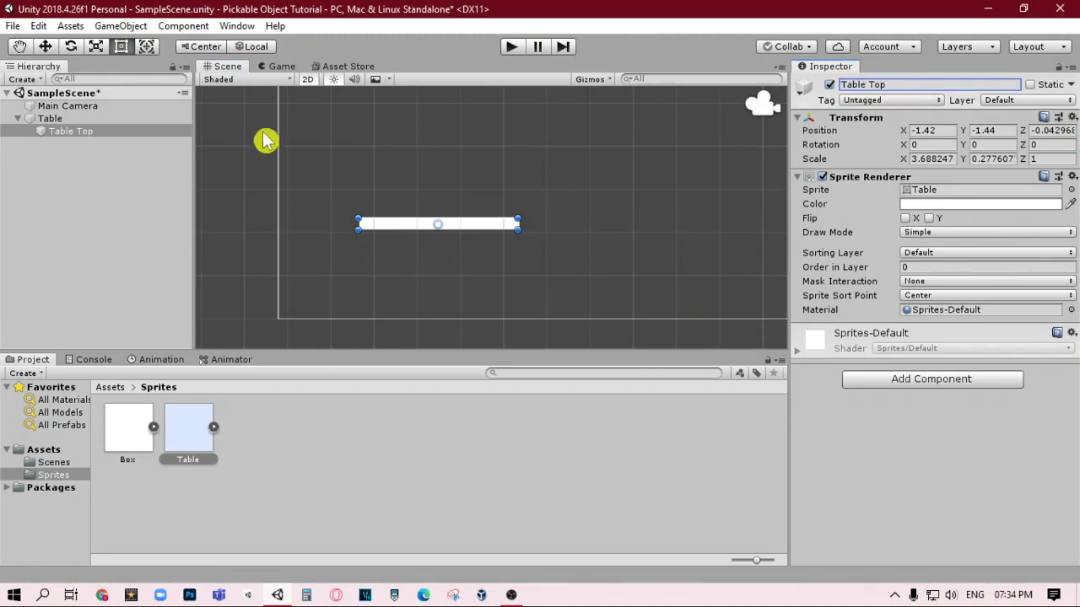
pyautogui.moveTo(186, 437)
pyautogui.mouseDown()
pyautogui.moveTo(379, 253)
pyautogui.moveTo(379, 318)
pyautogui.moveTo(369, 318)
pyautogui.mouseUp()
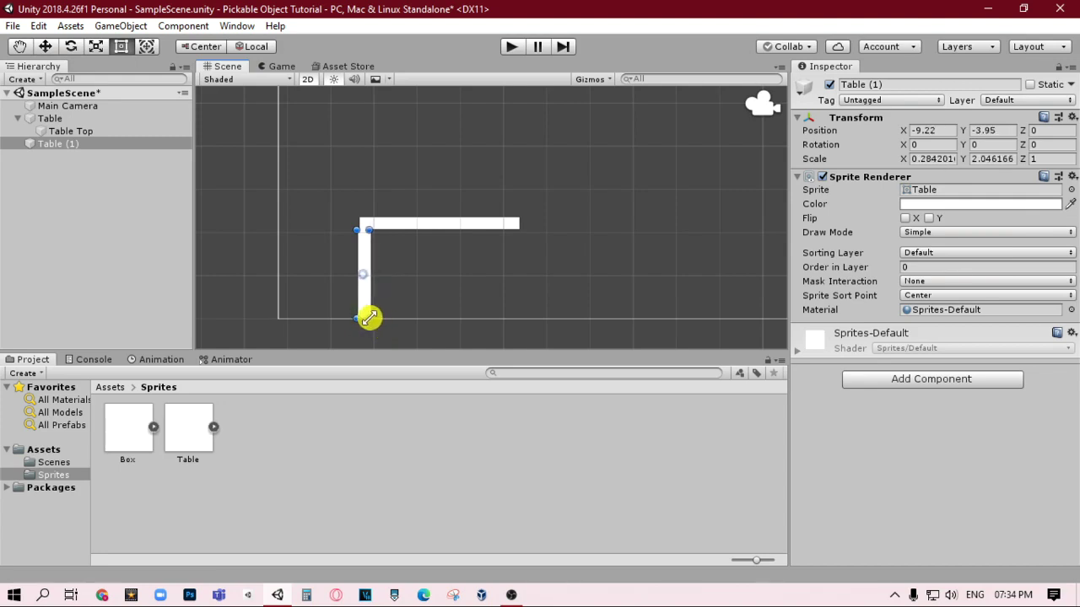
# Trim the table top's right end and nudge the left leg into place
pyautogui.click(417, 231)
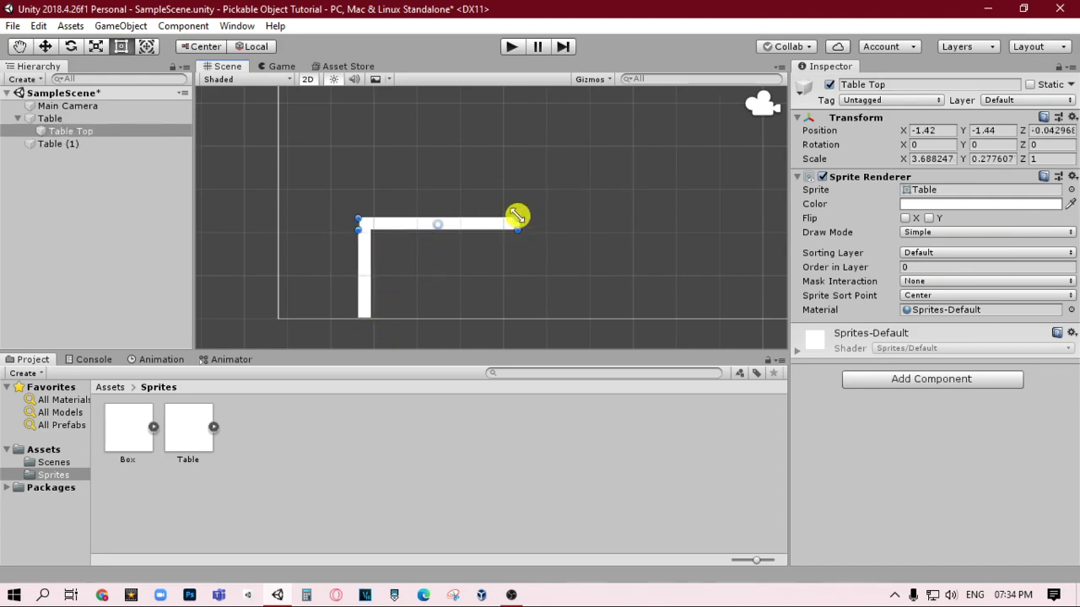
pyautogui.moveTo(517, 217); pyautogui.dragTo(515, 211)
pyautogui.click(585, 210)
pyautogui.scroll(2, 481, 246)
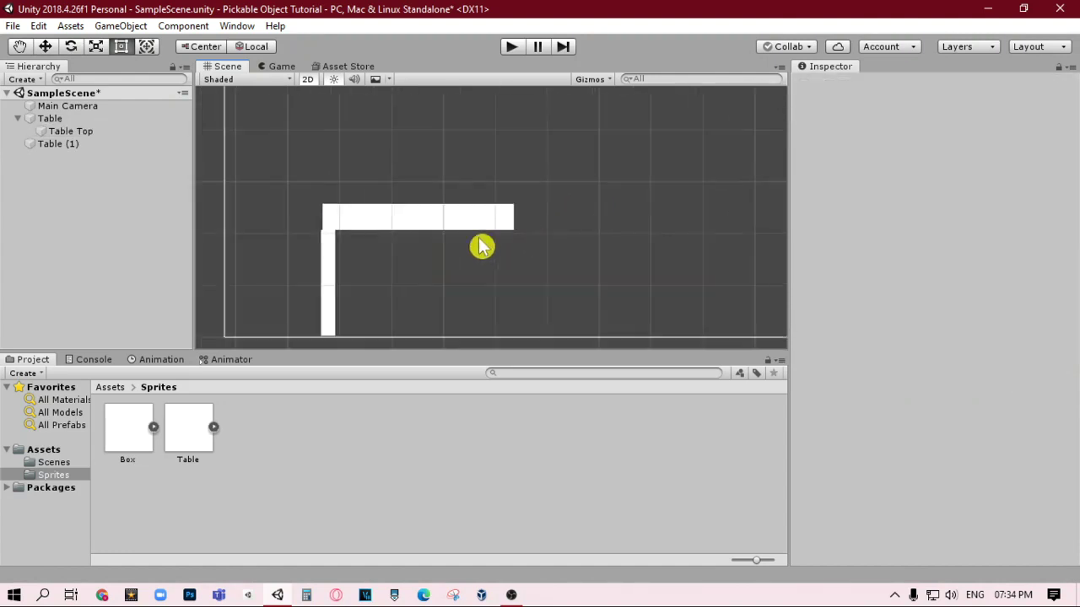
pyautogui.click(330, 270)
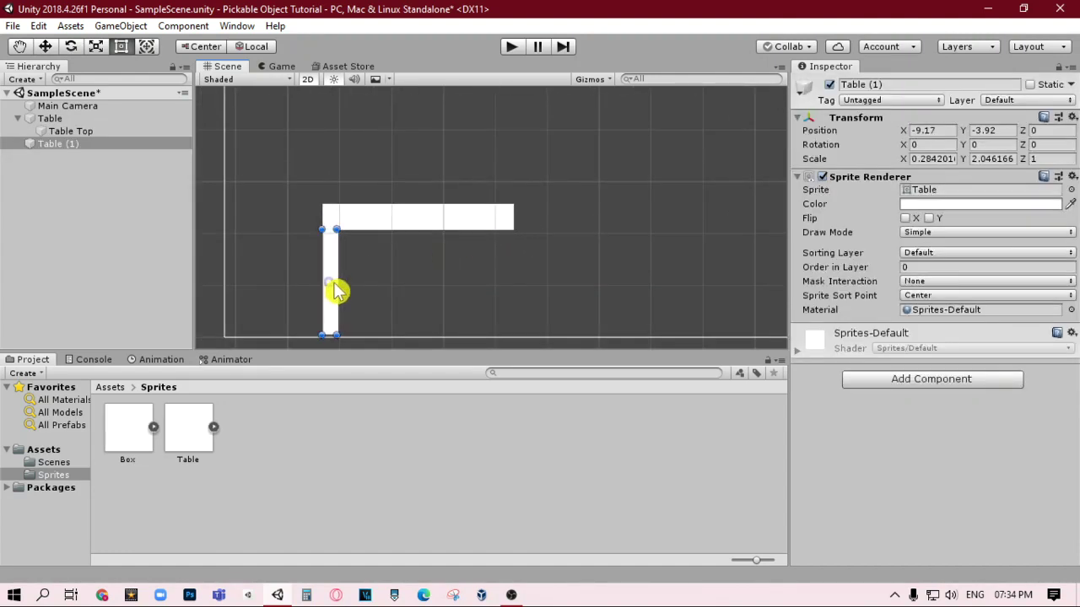
pyautogui.moveTo(335, 290); pyautogui.dragTo(335, 294)
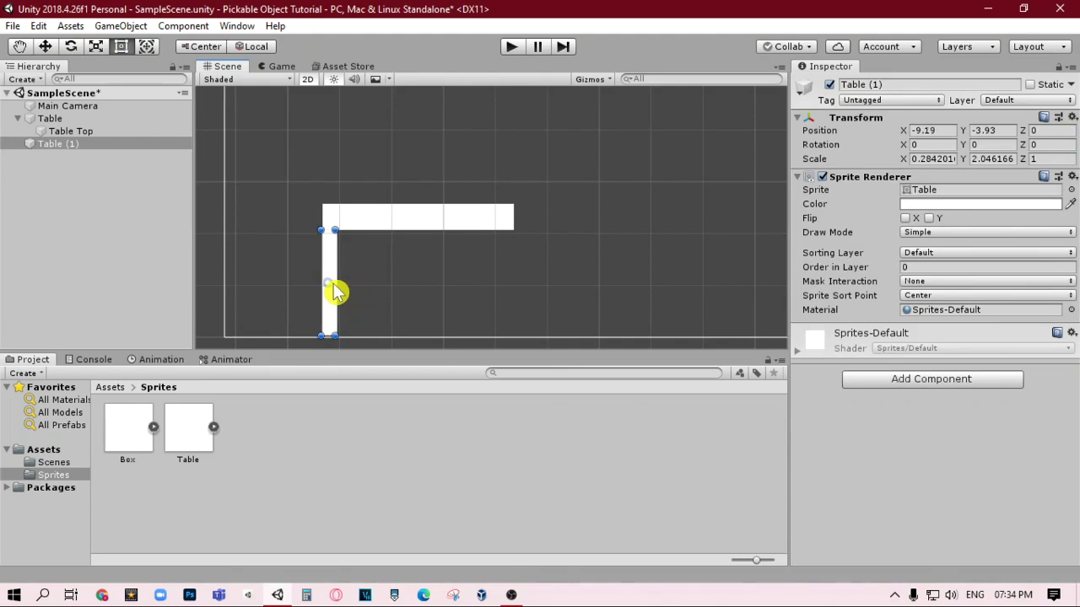
pyautogui.click(376, 288)
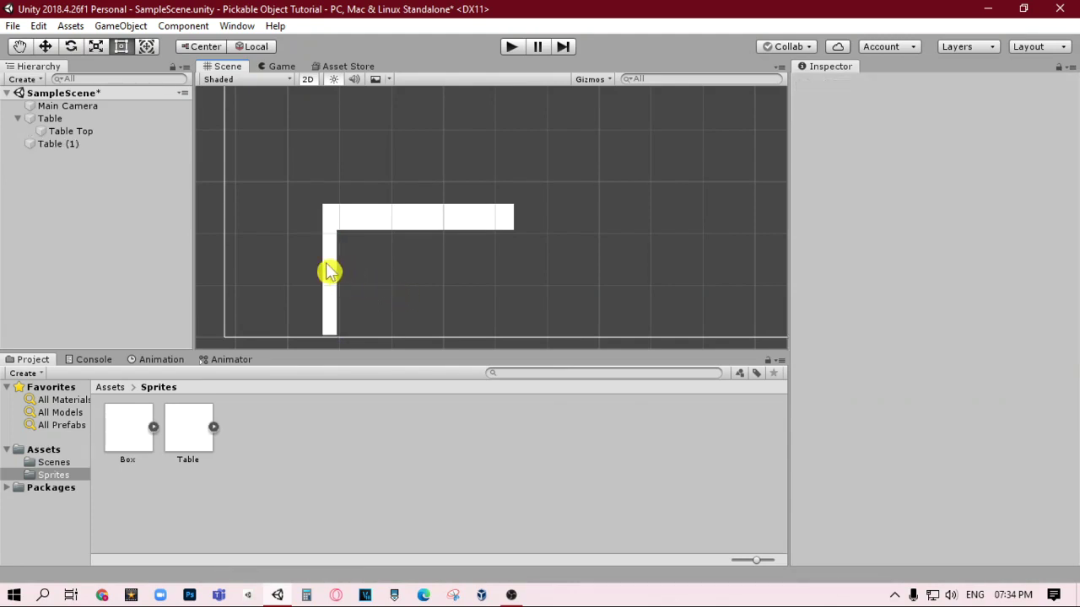
pyautogui.click(330, 271)
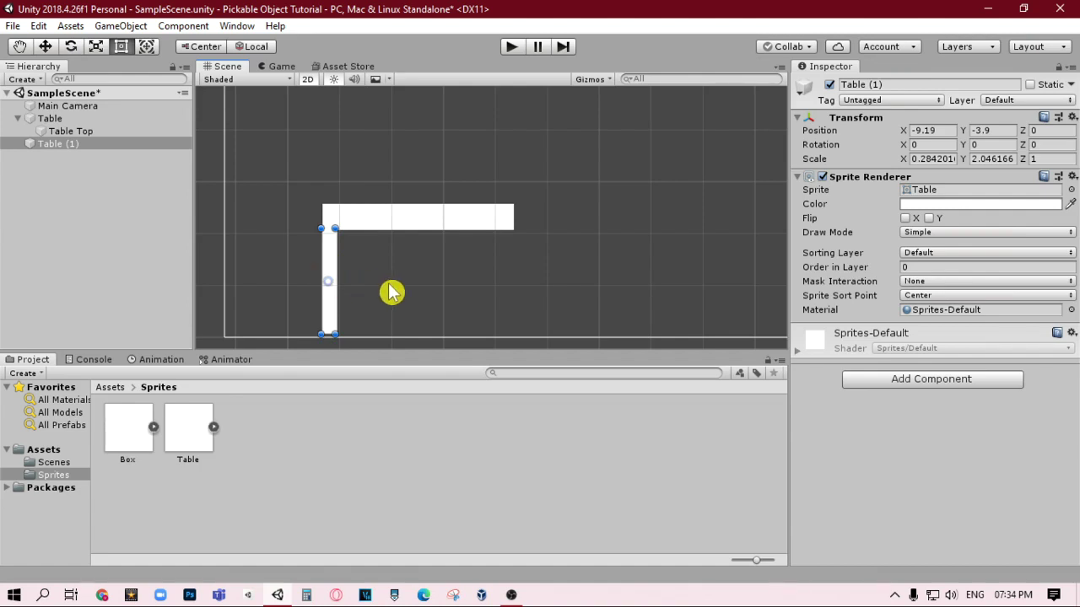
# Duplicate the leg as Table (2) and move it under the table top's right end
pyautogui.hotkey('ctrl', 'd')
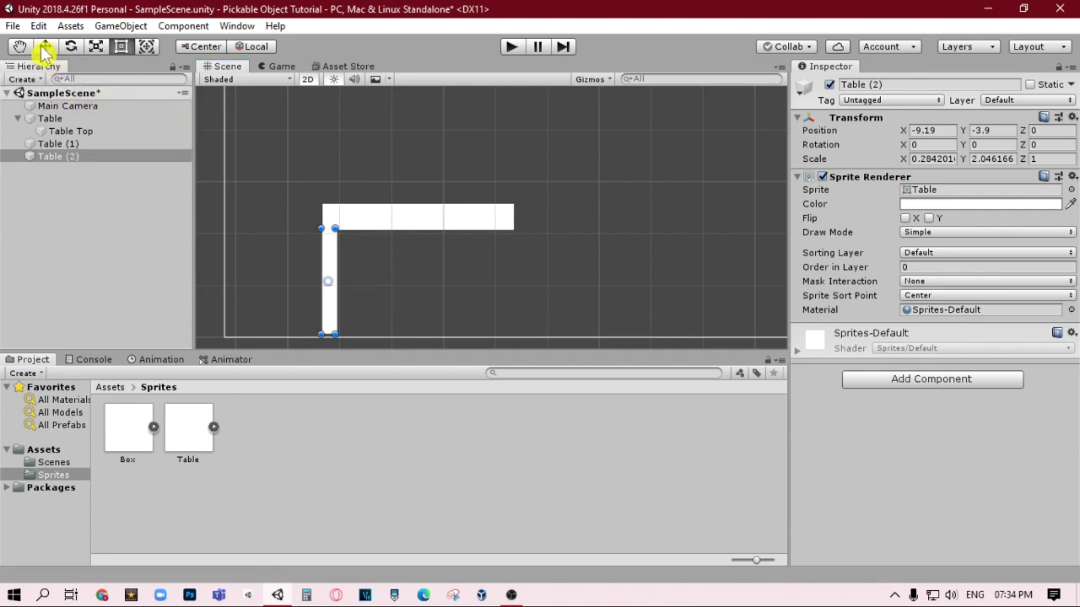
pyautogui.click(44, 49)
pyautogui.moveTo(392, 291); pyautogui.dragTo(577, 302)
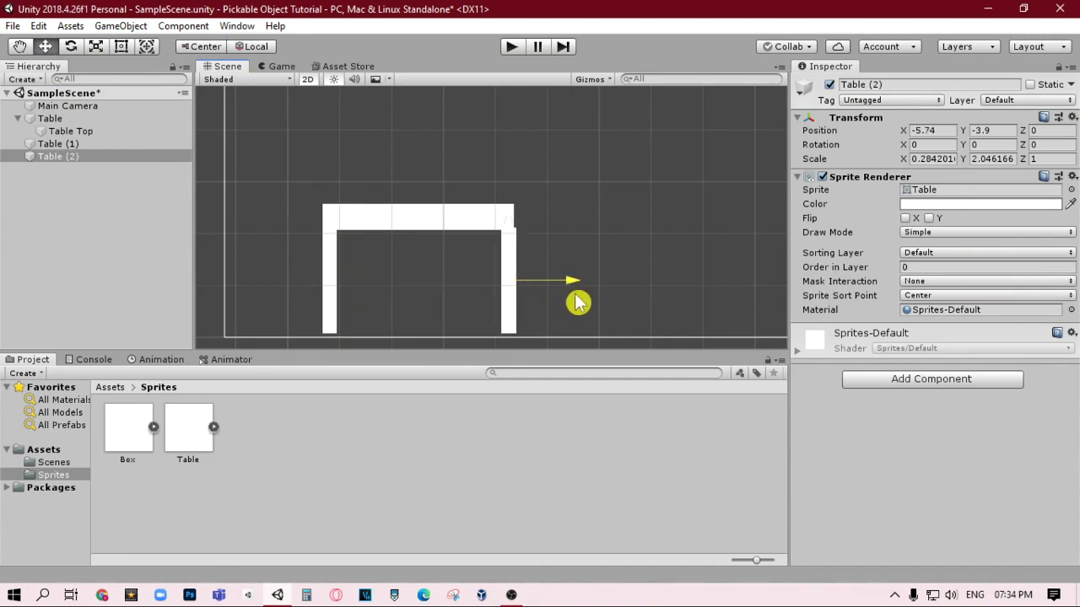
pyautogui.moveTo(517, 228); pyautogui.dragTo(517, 228)
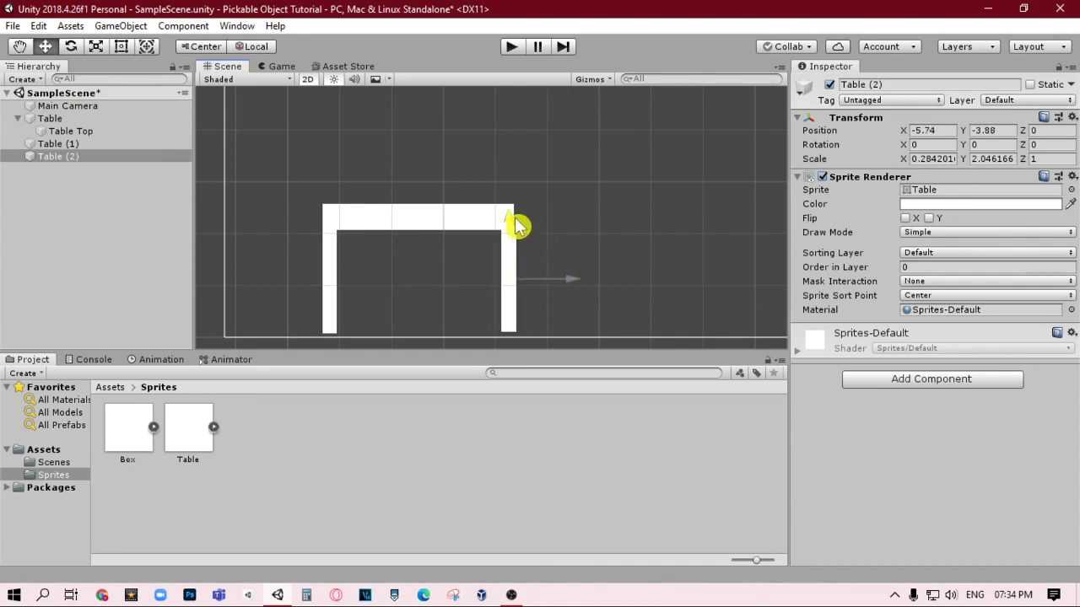
pyautogui.click(333, 266)
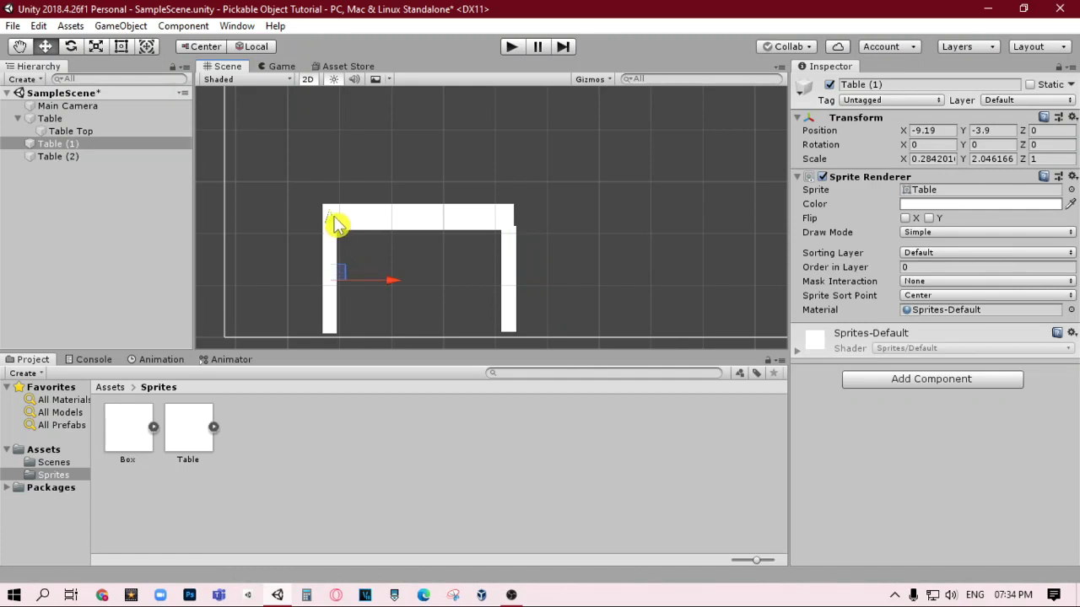
pyautogui.click(521, 274)
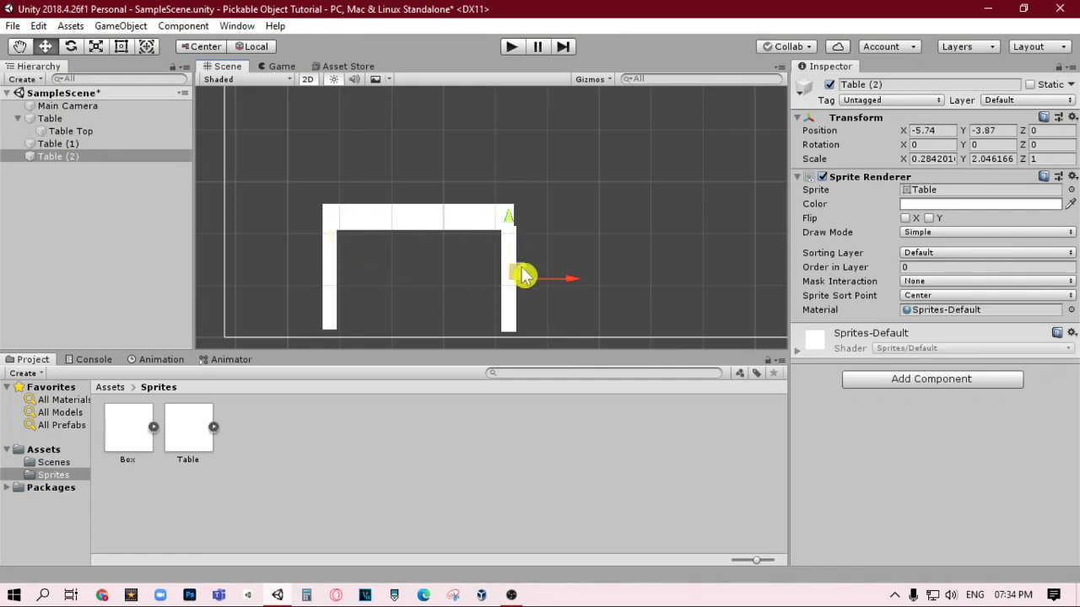
pyautogui.click(550, 276)
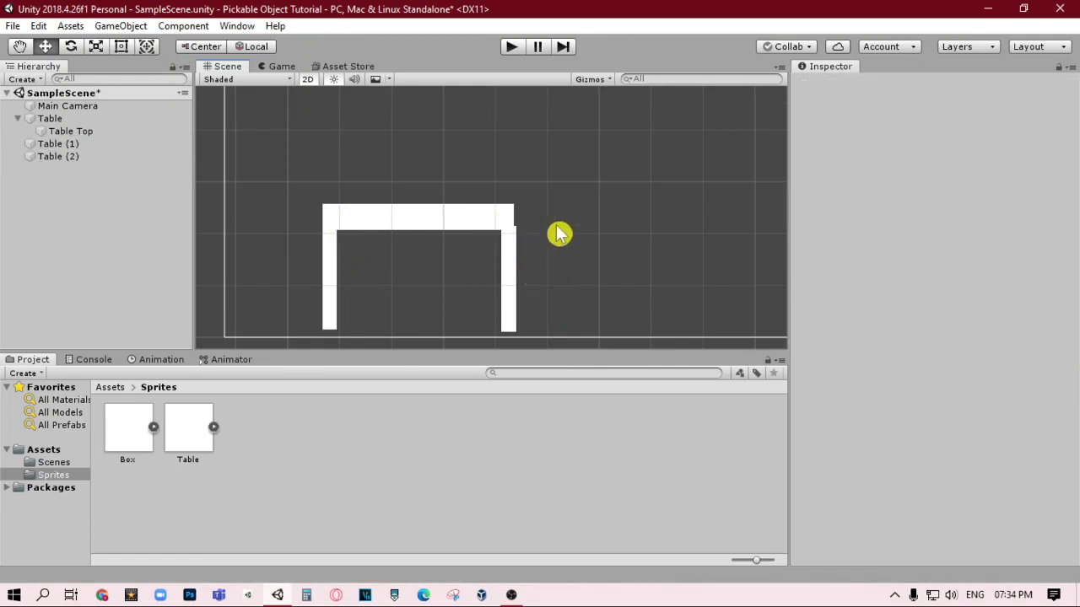
# Fine-tune both legs so they line up under the table top
pyautogui.scroll(2, 559, 219)
pyautogui.scroll(2, 561, 244)
pyautogui.click(465, 261)
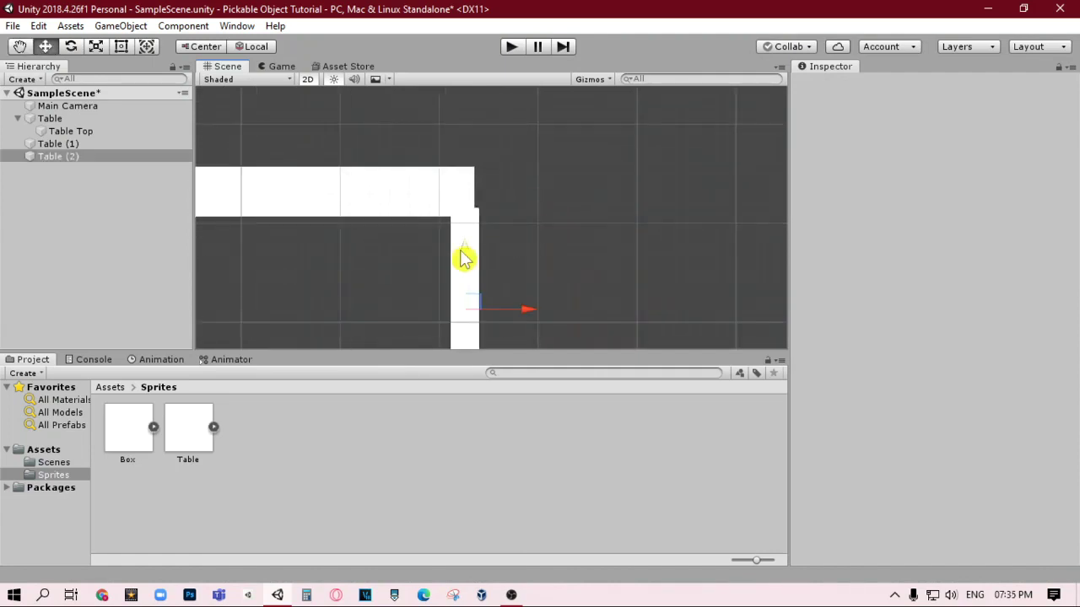
pyautogui.moveTo(527, 314); pyautogui.dragTo(525, 314)
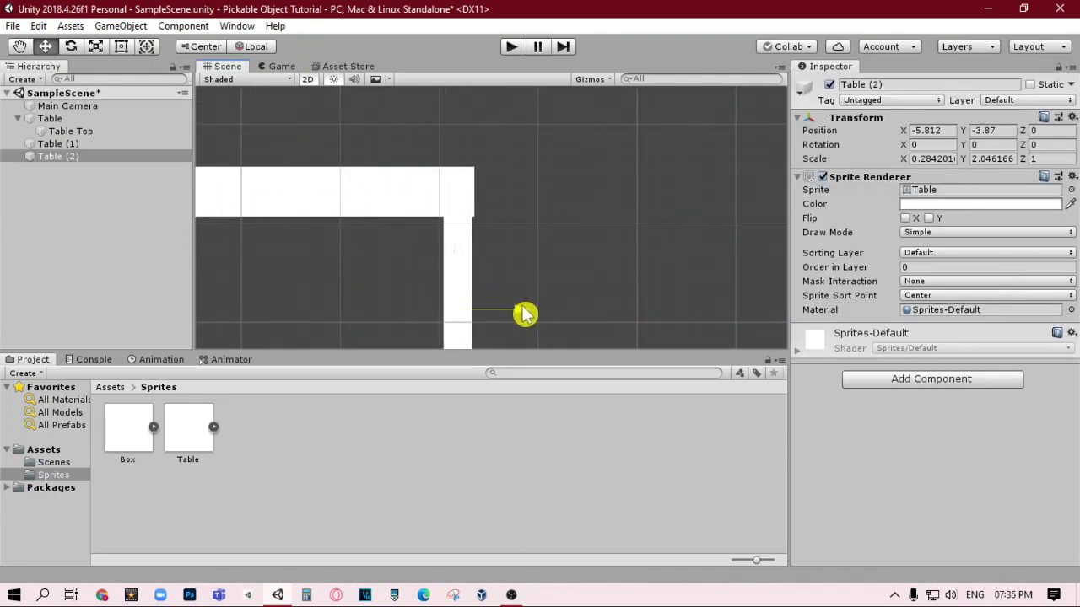
pyautogui.moveTo(549, 253); pyautogui.dragTo(540, 287, button='middle')
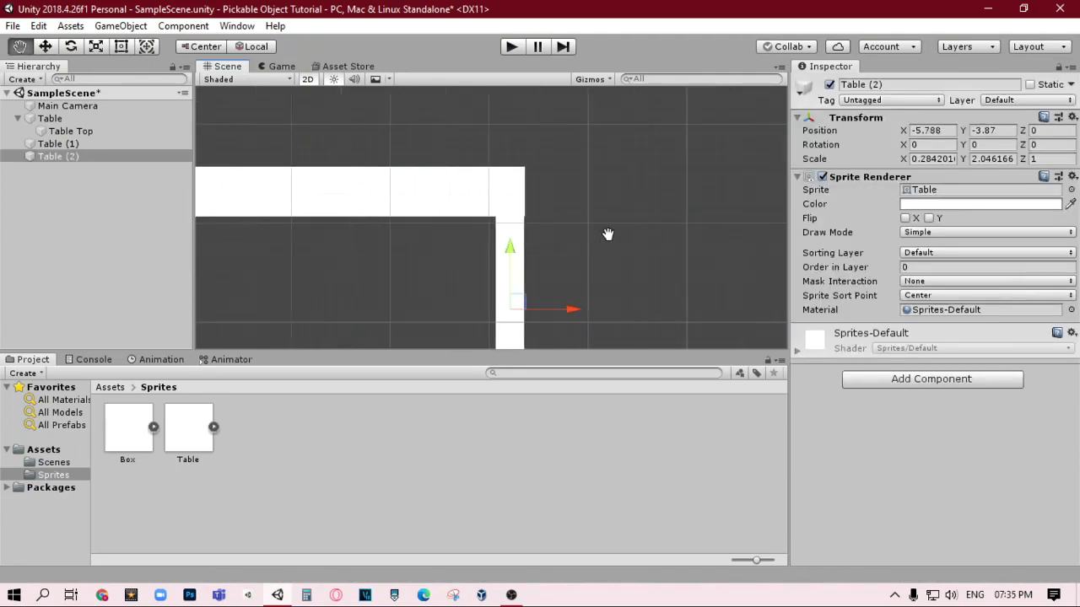
pyautogui.click(397, 272)
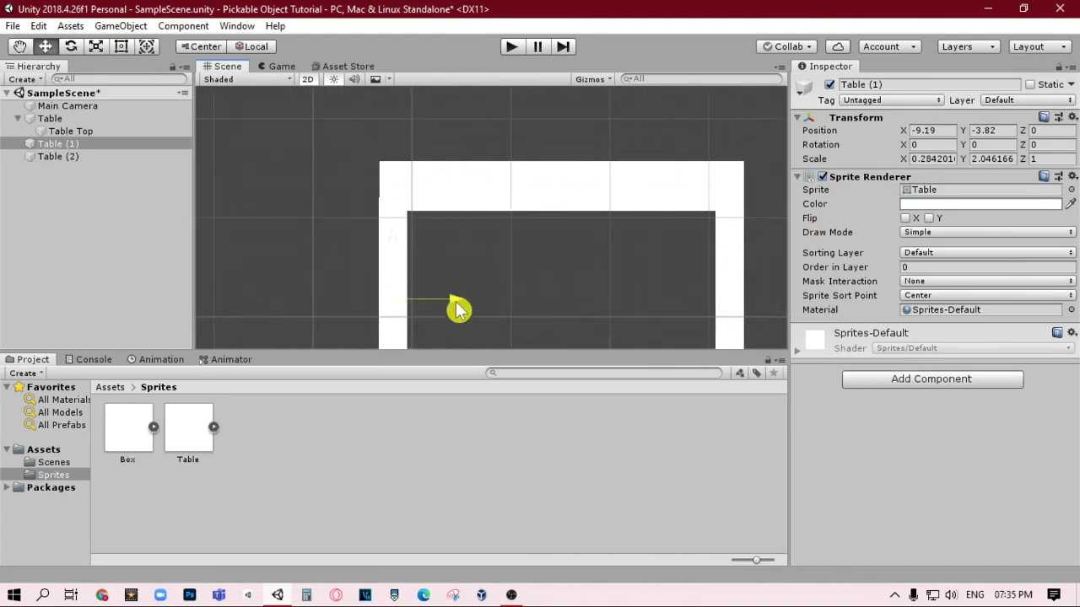
pyautogui.moveTo(456, 309); pyautogui.dragTo(492, 285)
pyautogui.scroll(-2, 544, 246)
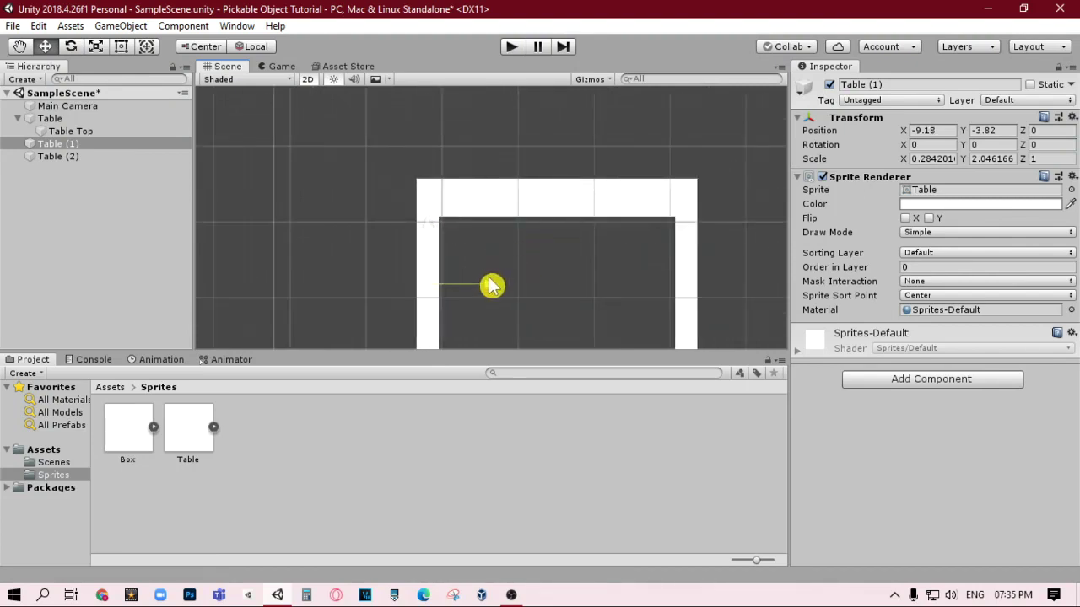
pyautogui.click(494, 206)
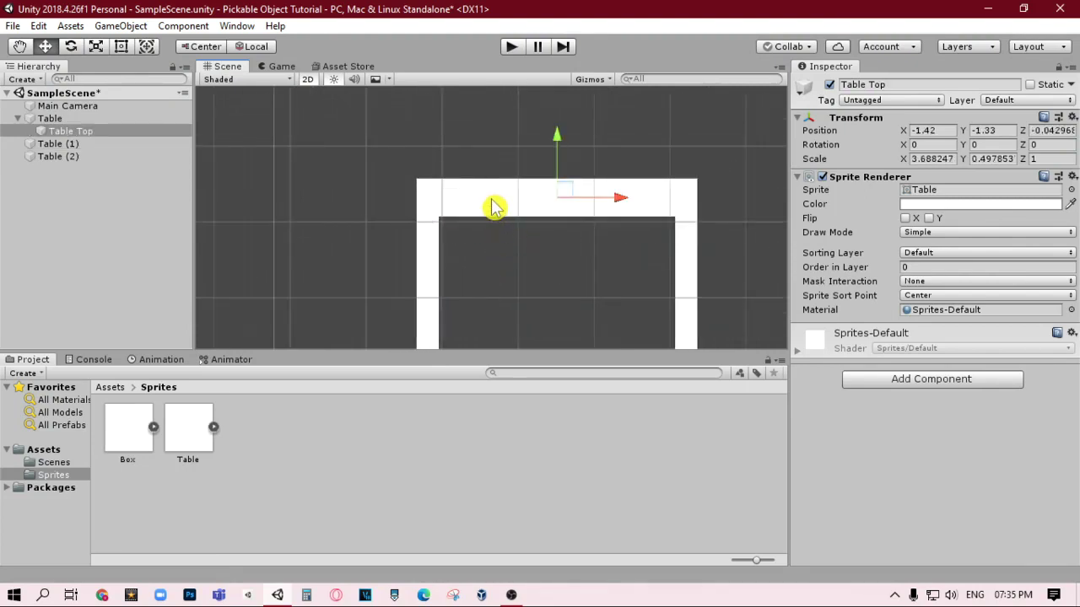
# Set the Table Top's Sprite Renderer color to blue (hex 0015FF)
pyautogui.click(967, 209)
pyautogui.moveTo(96, 154); pyautogui.dragTo(177, 86)
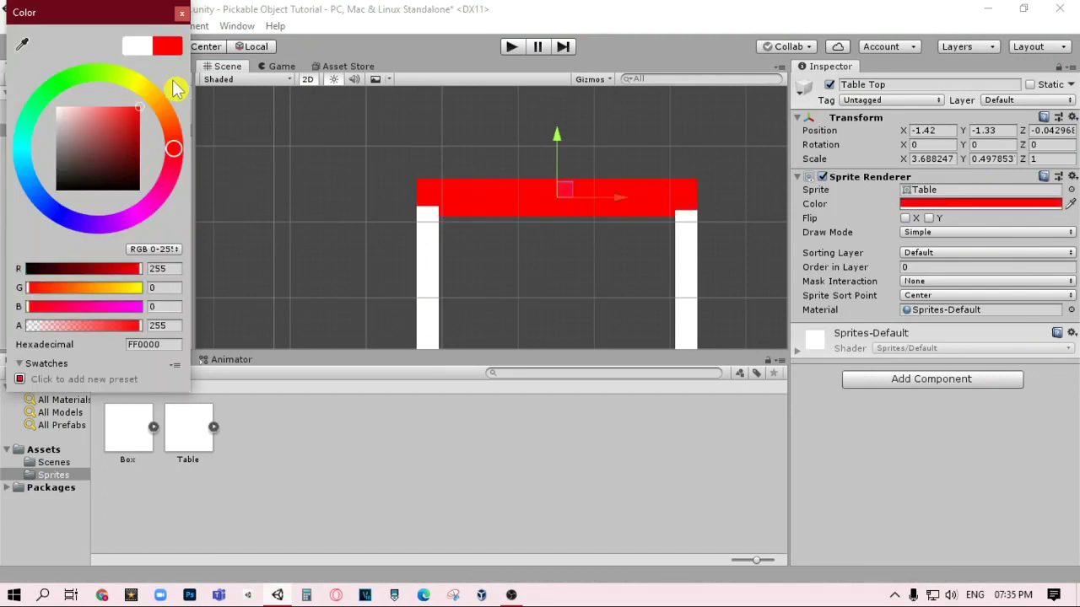
pyautogui.click(129, 134)
pyautogui.moveTo(169, 140)
pyautogui.mouseDown()
pyautogui.moveTo(154, 102)
pyautogui.moveTo(66, 90)
pyautogui.moveTo(174, 121)
pyautogui.moveTo(149, 101)
pyautogui.mouseUp()
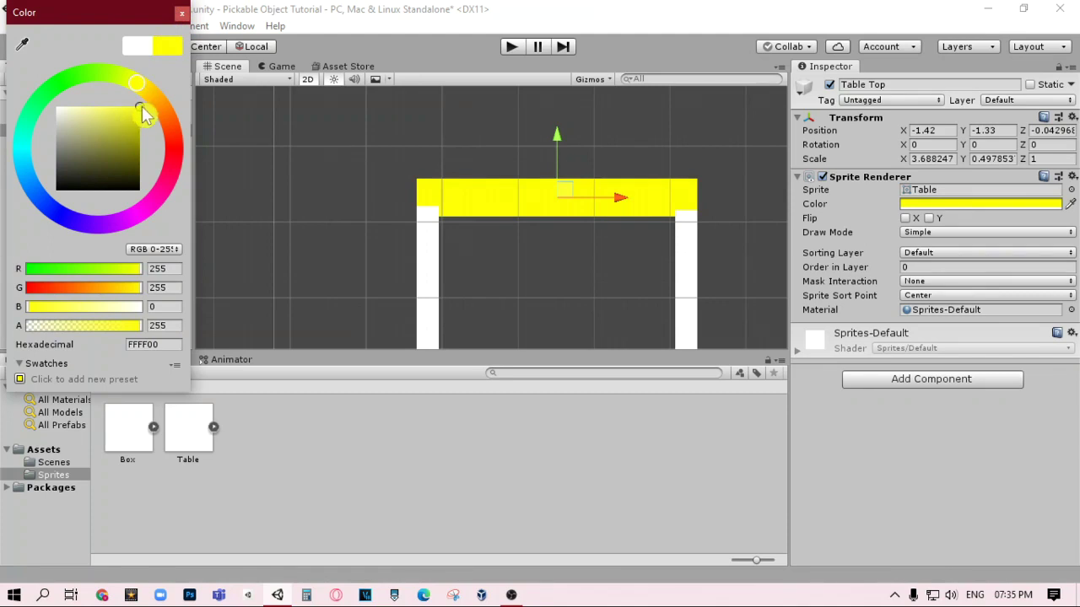
pyautogui.click(169, 129)
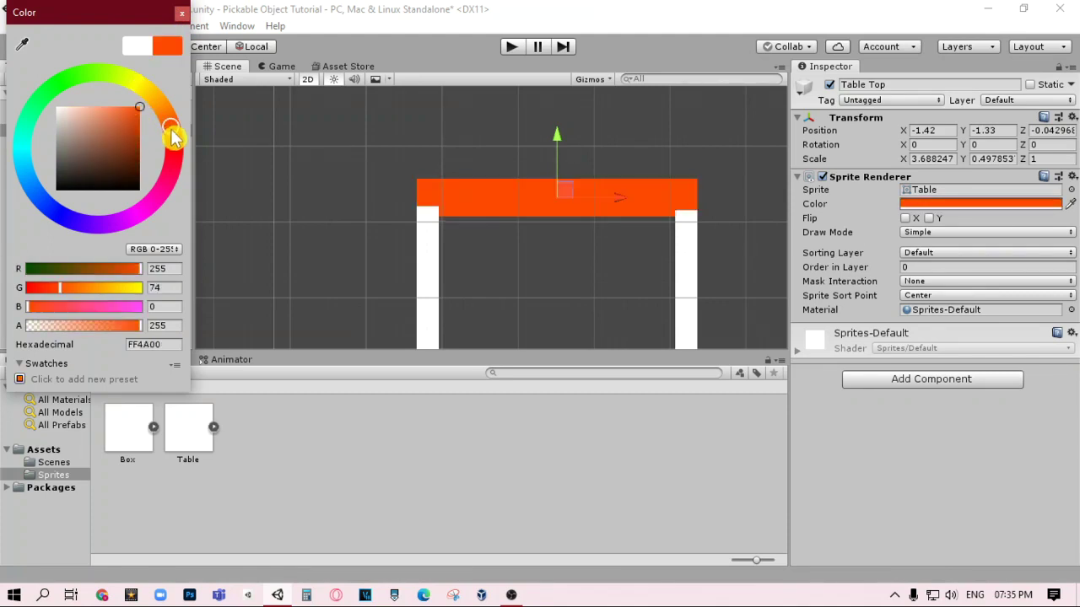
pyautogui.click(55, 211)
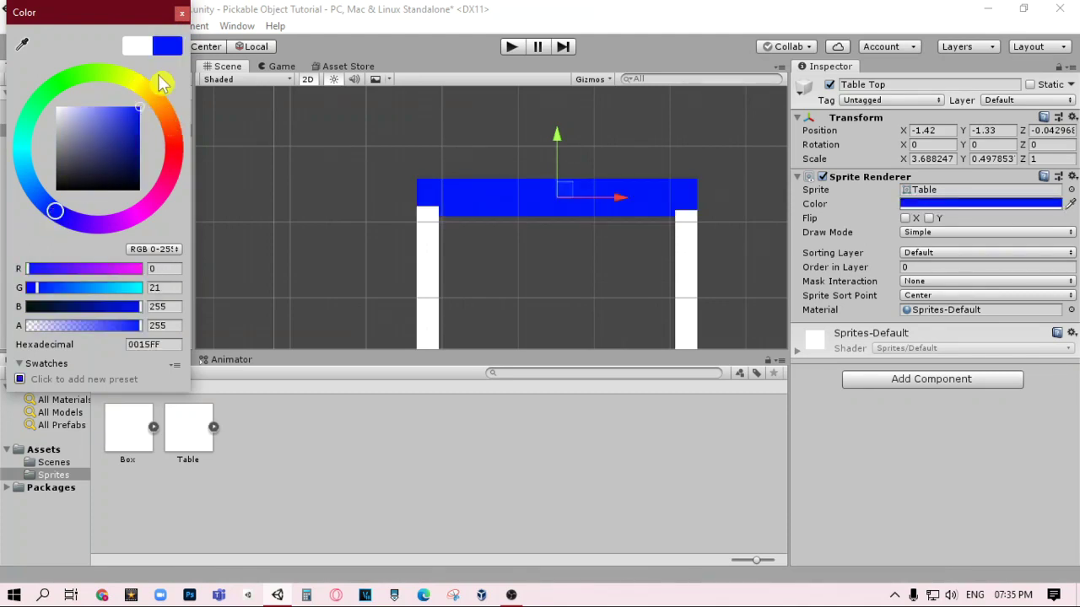
pyautogui.click(181, 14)
pyautogui.scroll(-2, 374, 103)
pyautogui.moveTo(374, 103); pyautogui.dragTo(327, 105, button='middle')
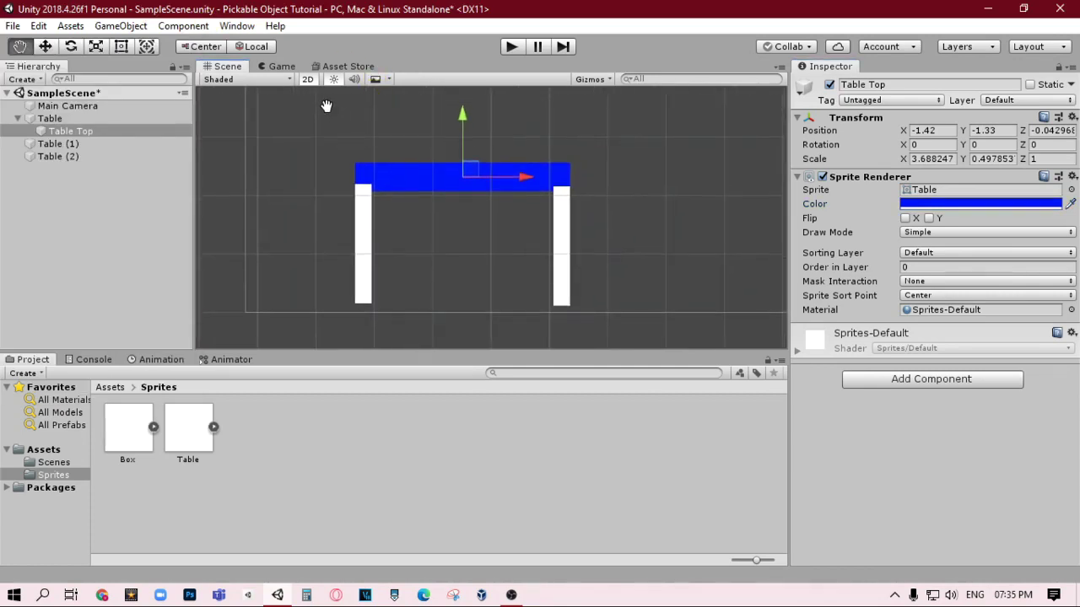
# Rename the legs Table Leg and Table Leg 2, then parent both under Table
pyautogui.click(361, 235)
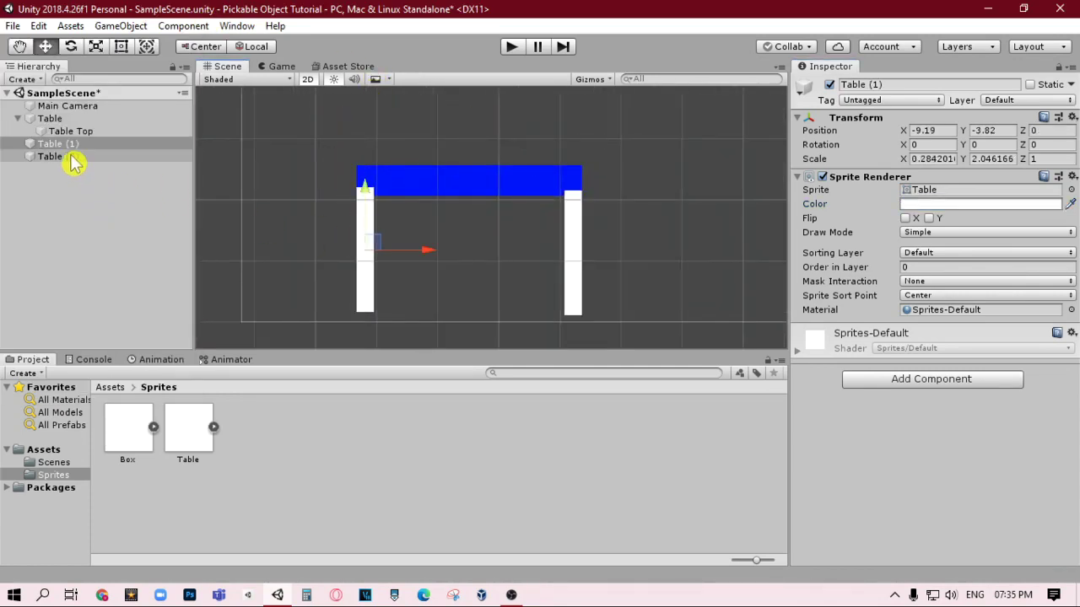
pyautogui.click(911, 85)
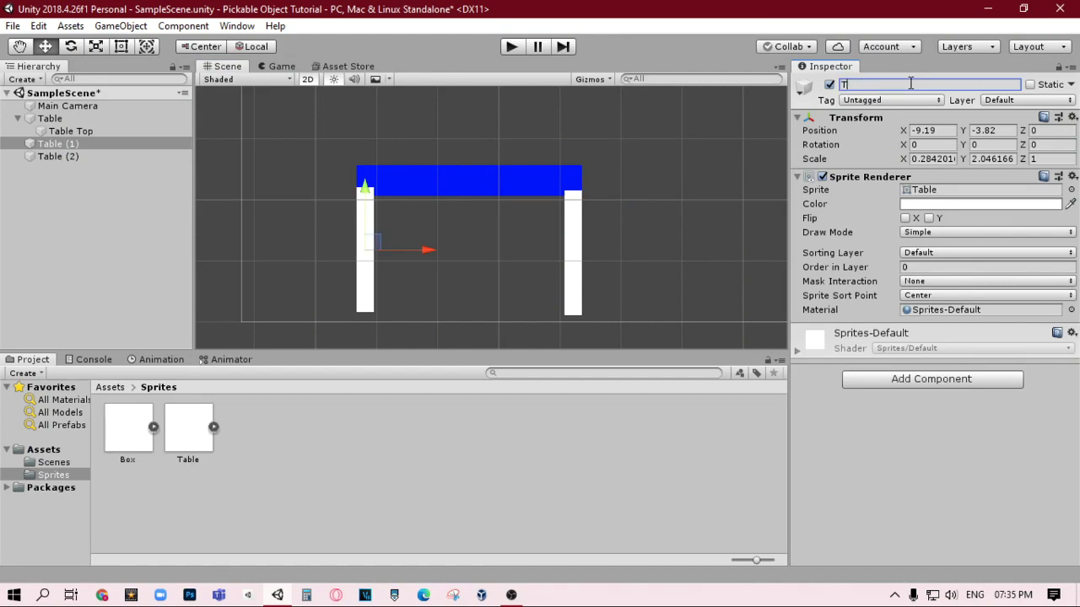
pyautogui.write('able Leg')
pyautogui.click(100, 156)
pyautogui.click(904, 85)
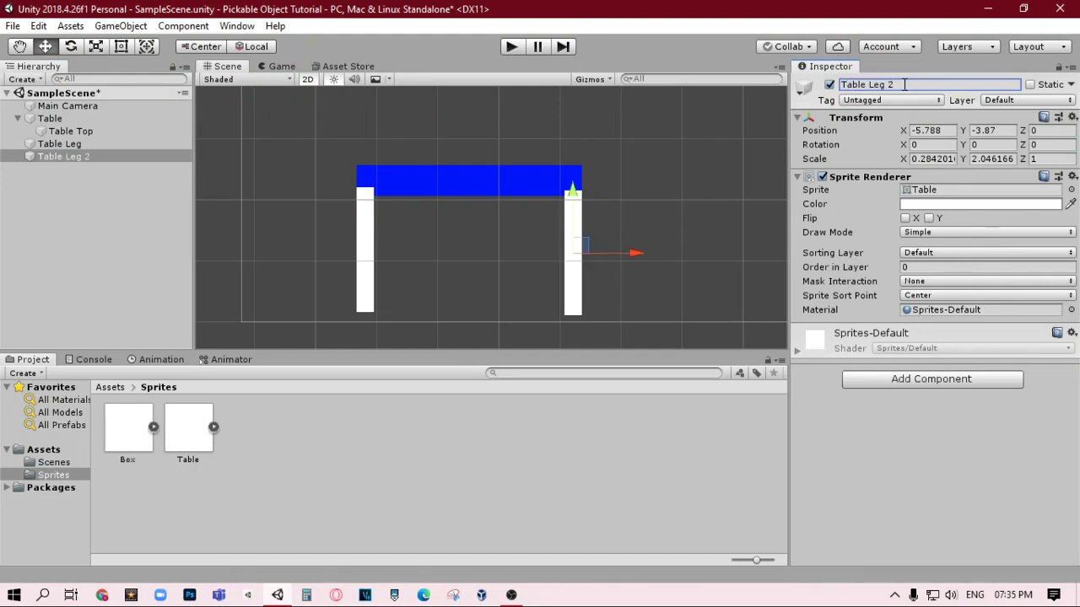
pyautogui.click(129, 157)
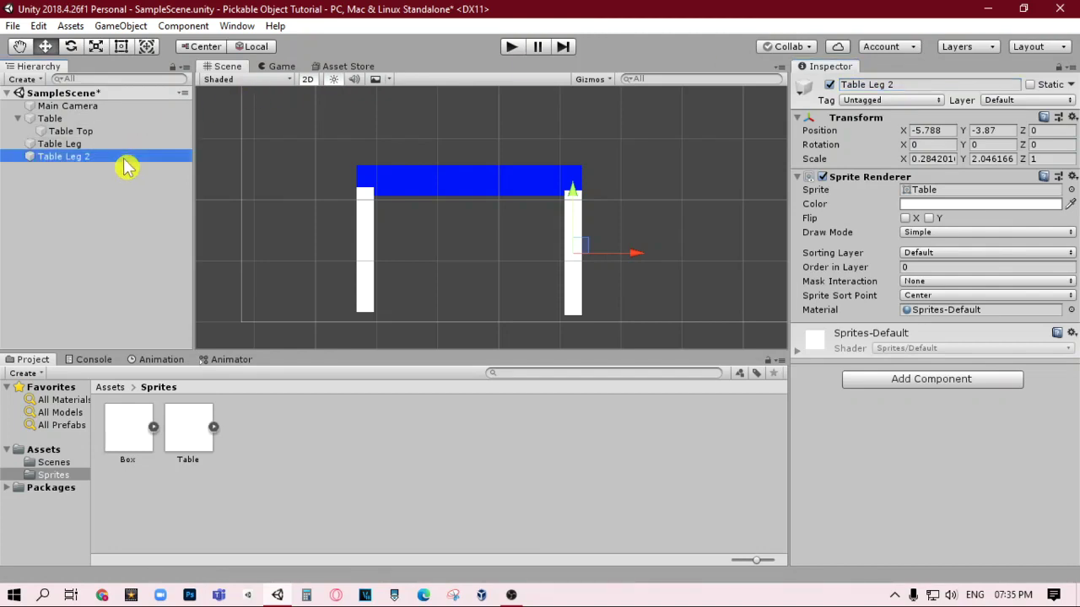
pyautogui.keyDown('shift'); pyautogui.click(107, 150); pyautogui.keyUp('shift')
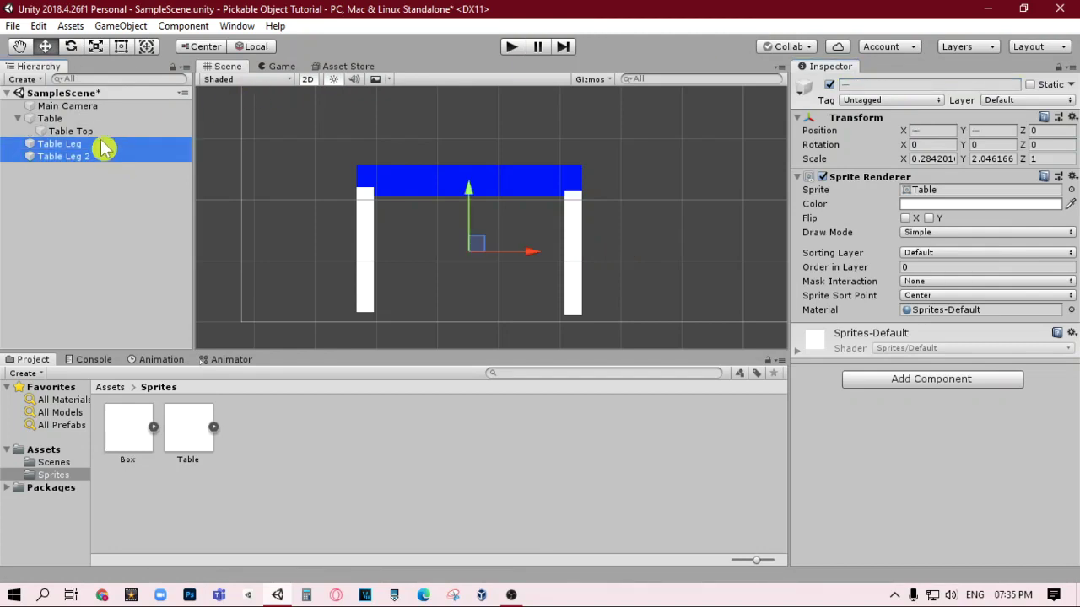
pyautogui.moveTo(101, 148); pyautogui.dragTo(99, 118)
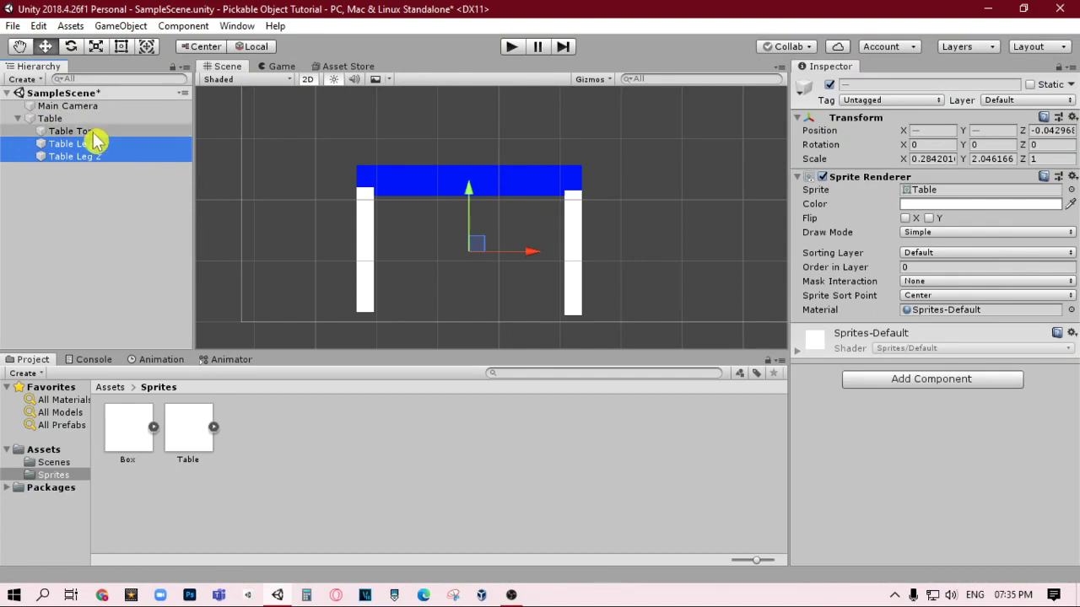
# Add Rigidbody 2D to Table Top, Table Leg and Table Leg 2 at once and verify each
pyautogui.keyDown('shift'); pyautogui.click(89, 133); pyautogui.keyUp('shift')
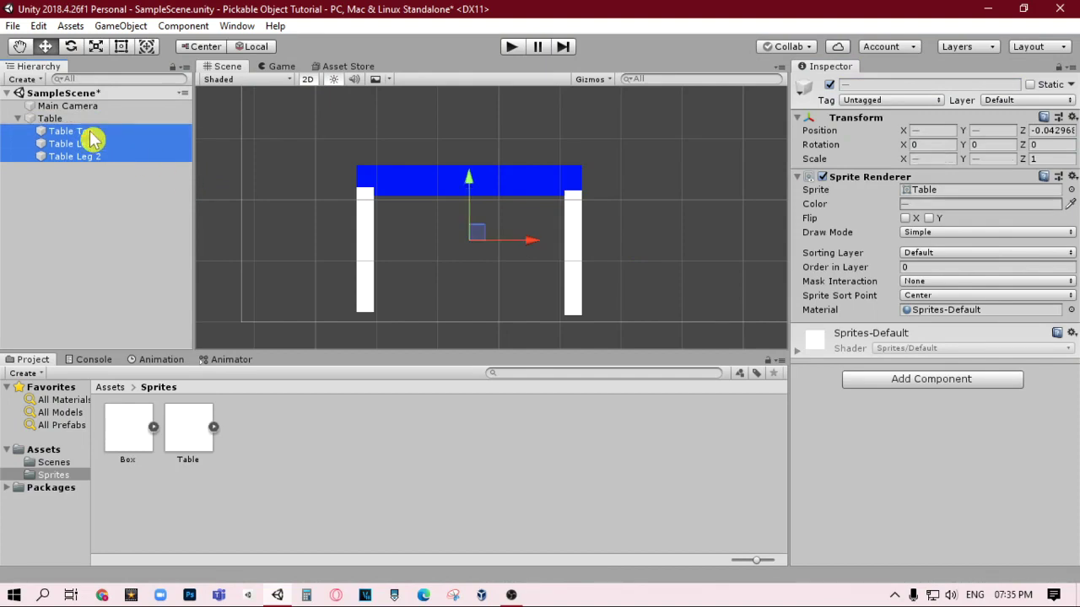
pyautogui.click(908, 385)
pyautogui.write('R')
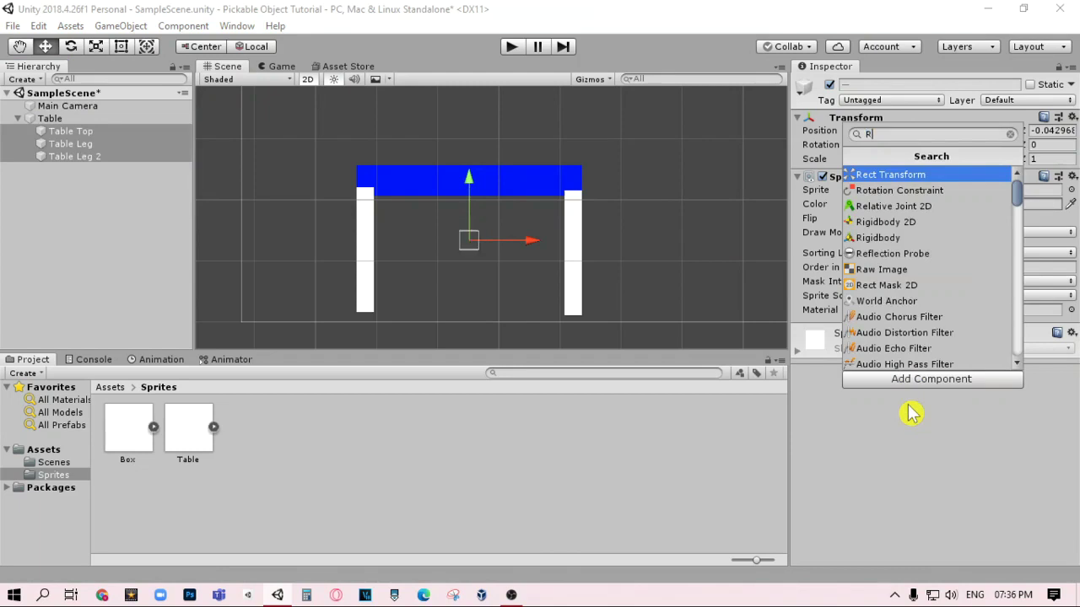
pyautogui.write('i')
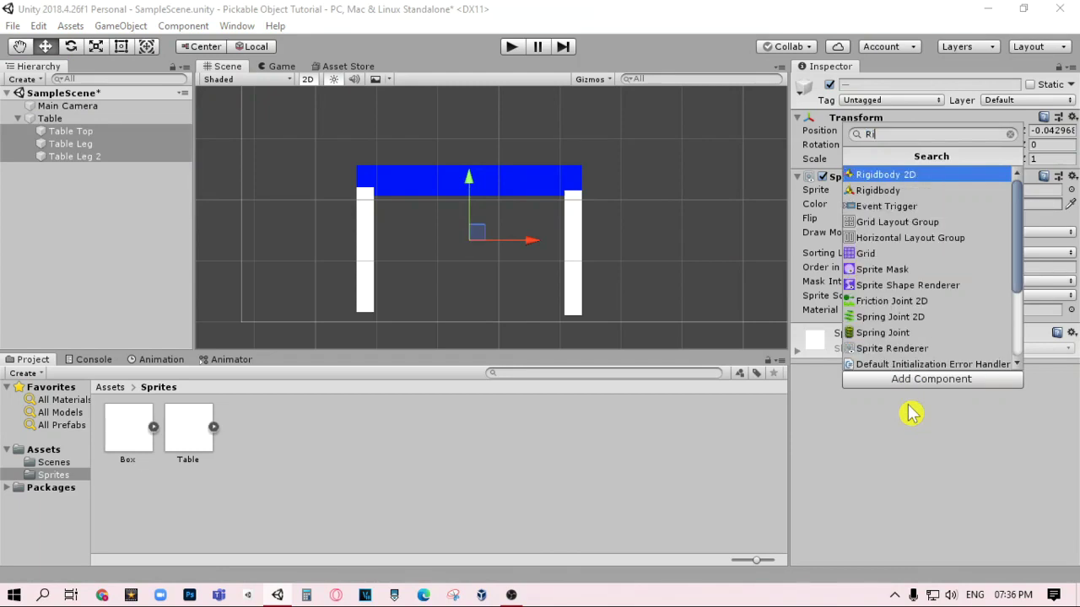
pyautogui.press('Return')
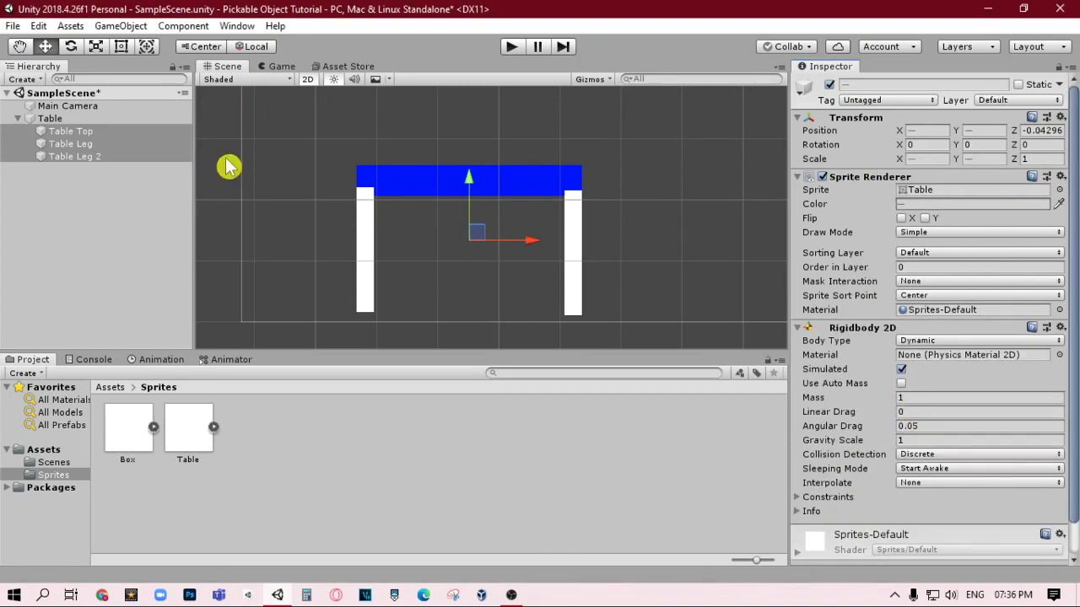
pyautogui.click(113, 132)
pyautogui.click(108, 147)
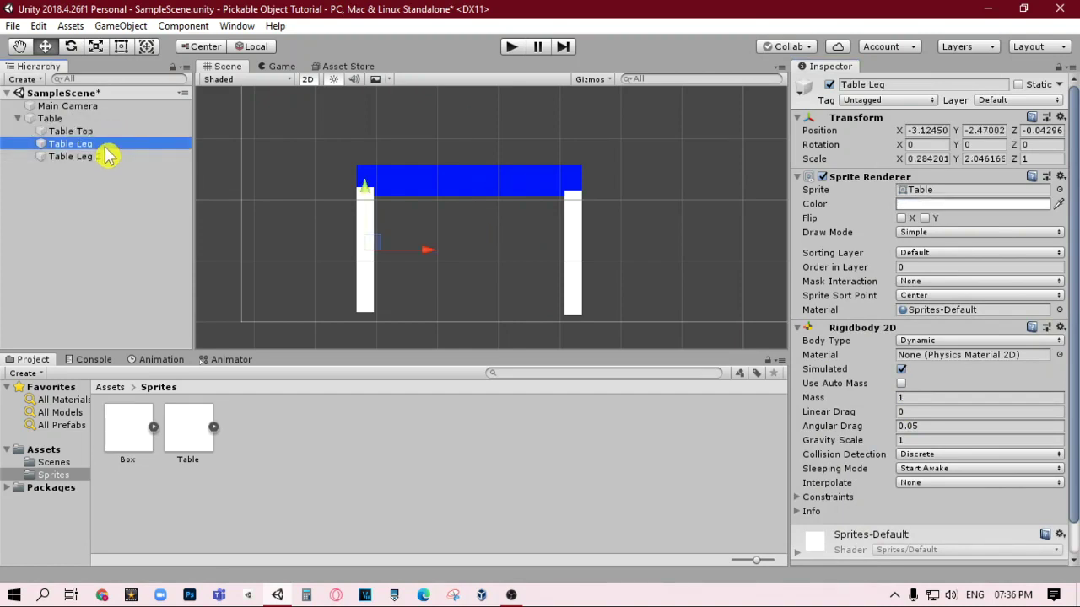
pyautogui.click(105, 157)
pyautogui.click(74, 119)
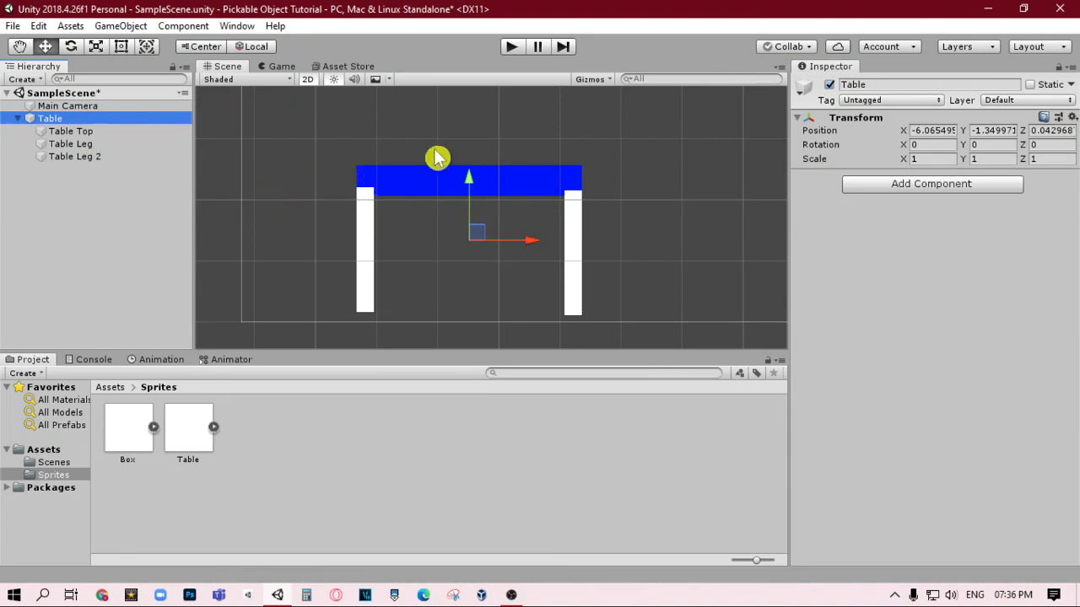
# Color Table Leg 2 bright orange (hex FF9700)
pyautogui.moveTo(585, 135); pyautogui.dragTo(506, 111, button='middle')
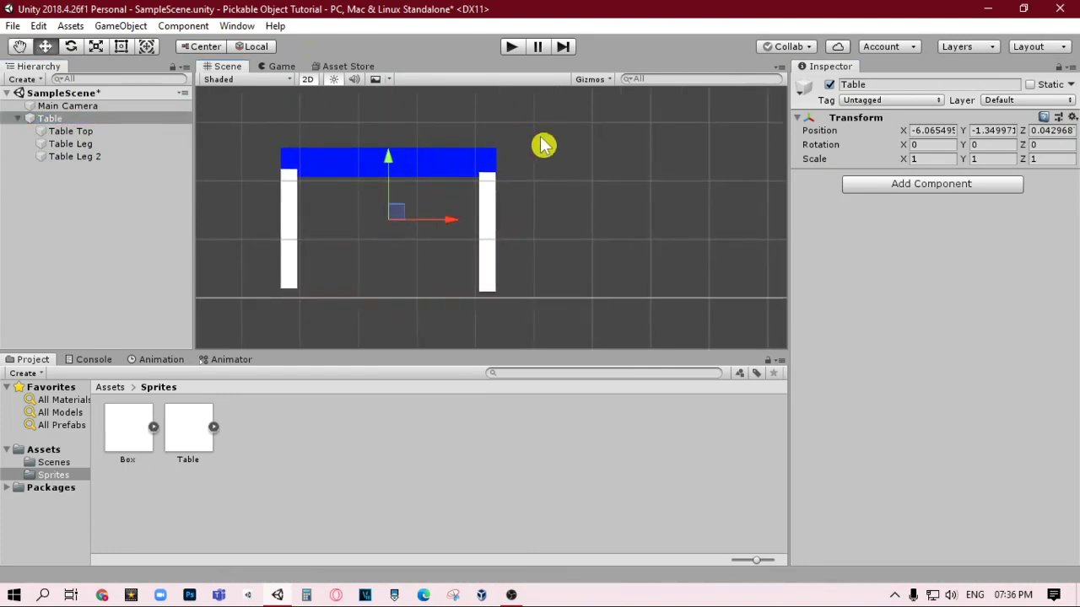
pyautogui.click(486, 206)
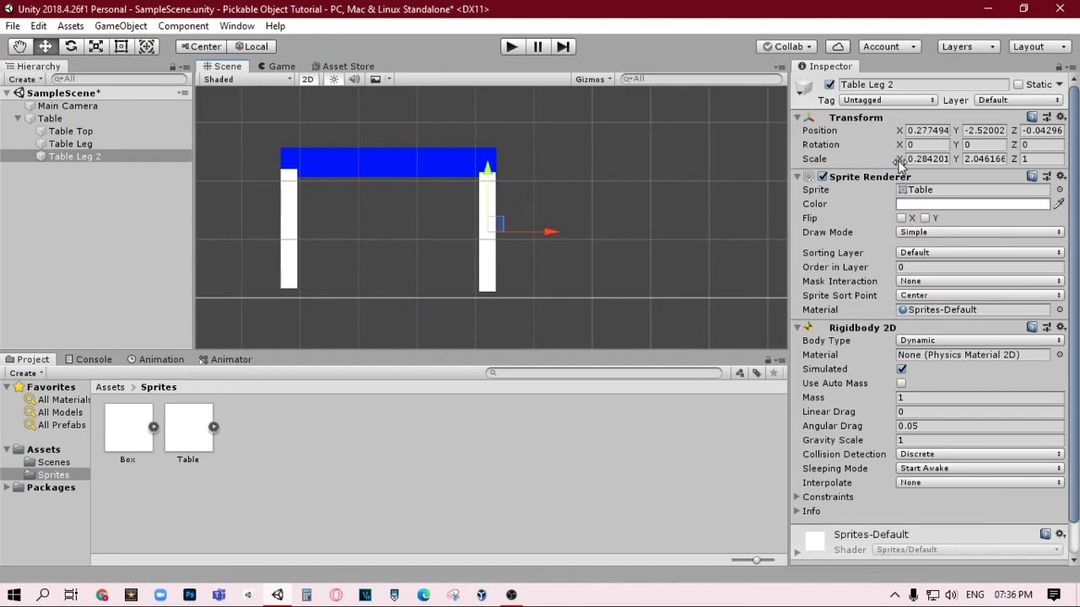
pyautogui.click(935, 204)
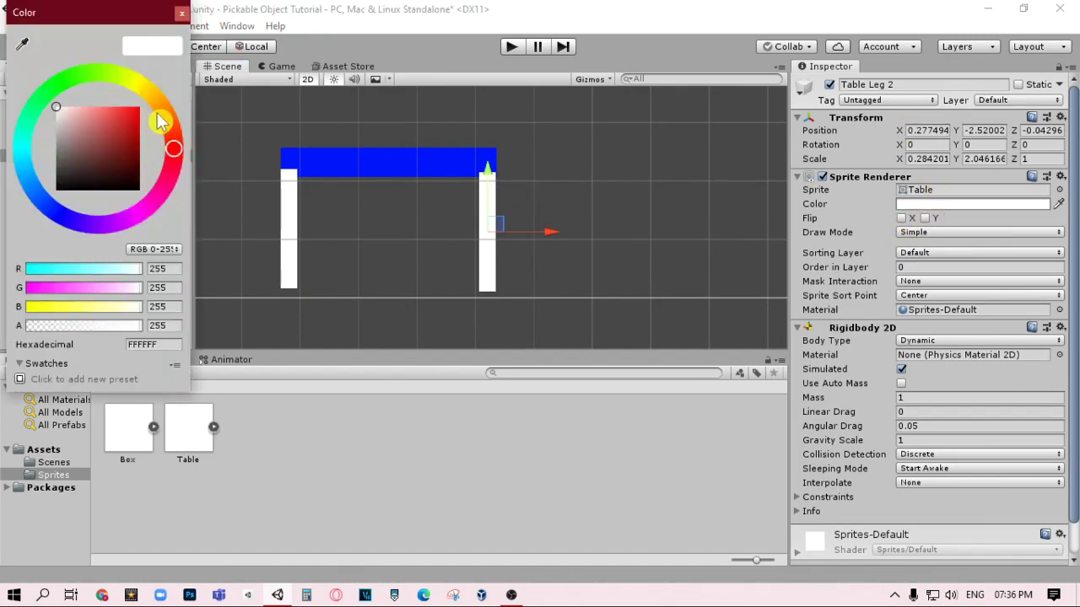
pyautogui.click(160, 111)
pyautogui.moveTo(109, 127); pyautogui.dragTo(168, 106)
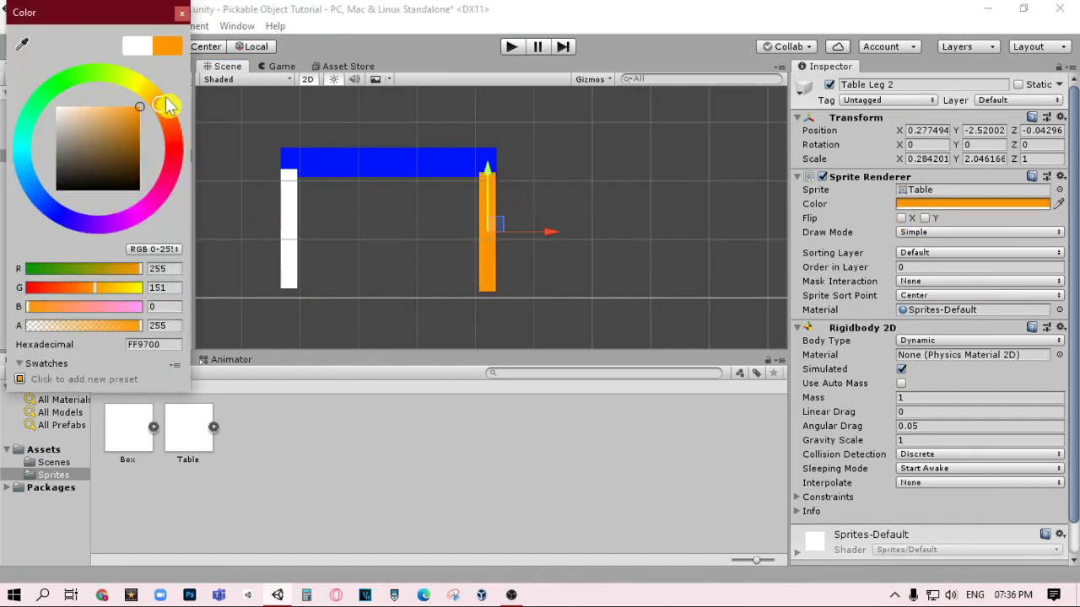
pyautogui.click(183, 15)
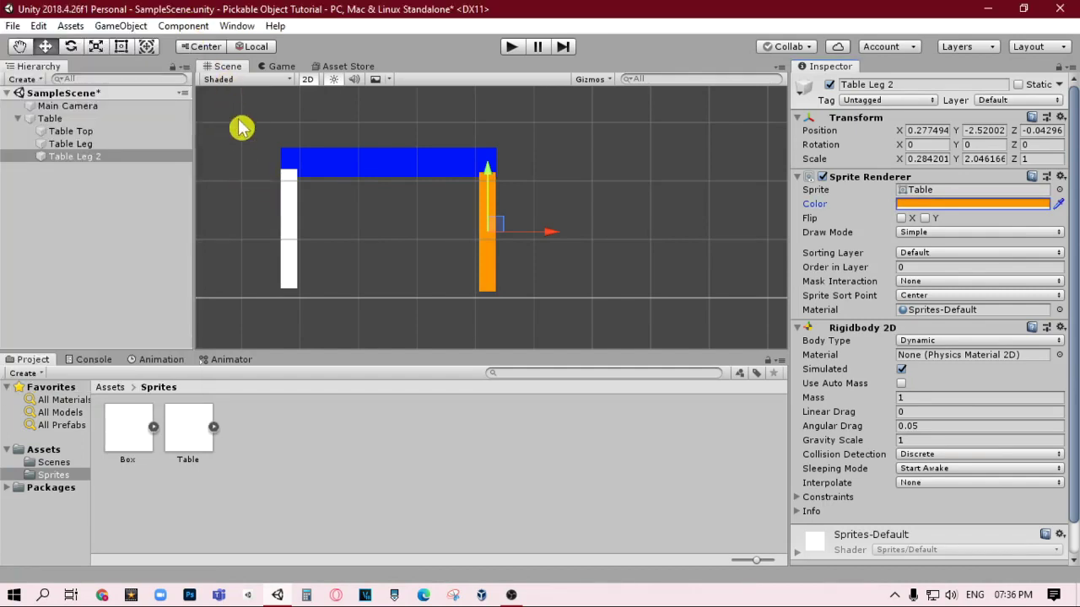
# Color Table Leg orange (hex FF9900) to match
pyautogui.click(285, 211)
pyautogui.click(928, 205)
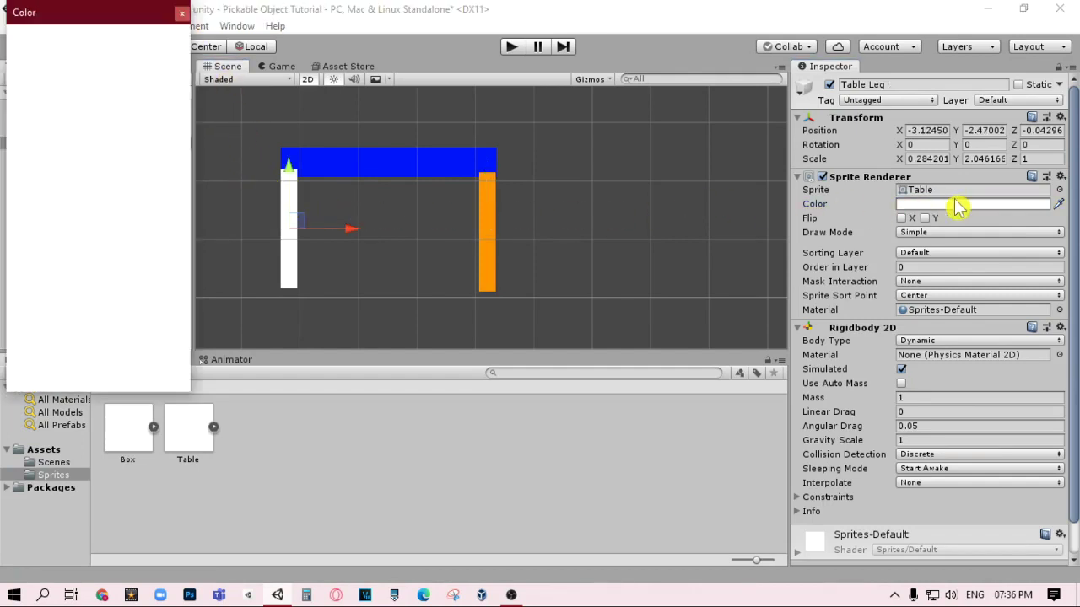
pyautogui.moveTo(164, 121); pyautogui.dragTo(147, 95)
pyautogui.click(133, 121)
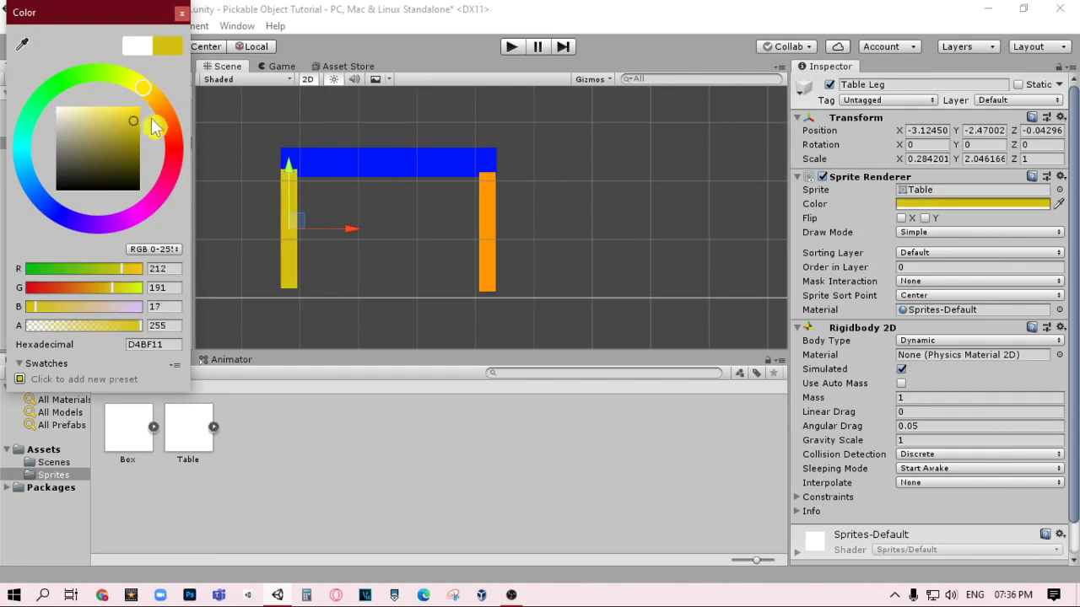
pyautogui.click(166, 107)
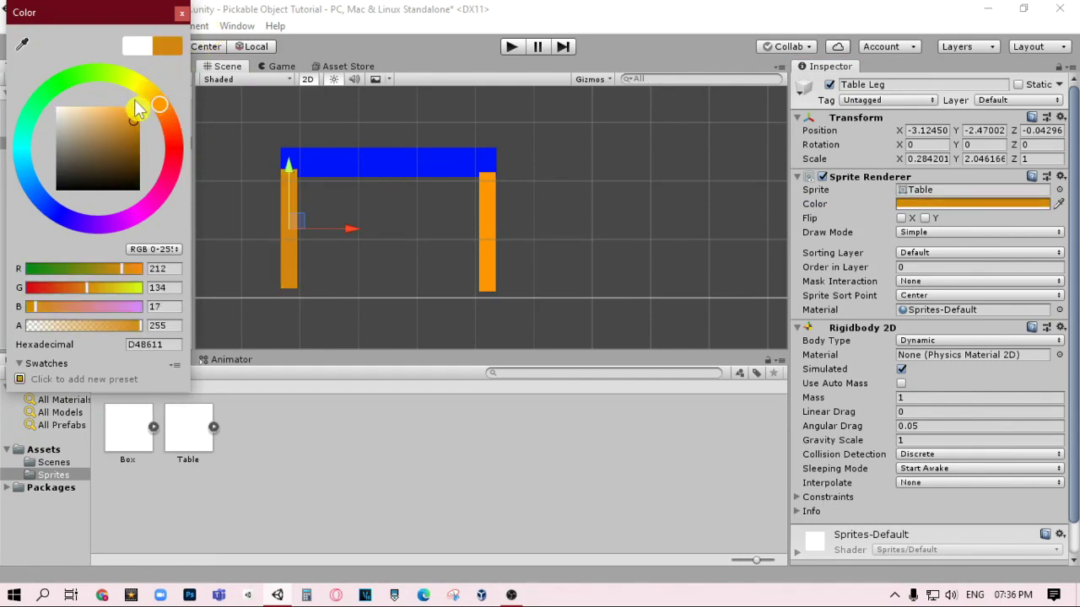
pyautogui.moveTo(133, 120); pyautogui.dragTo(140, 107)
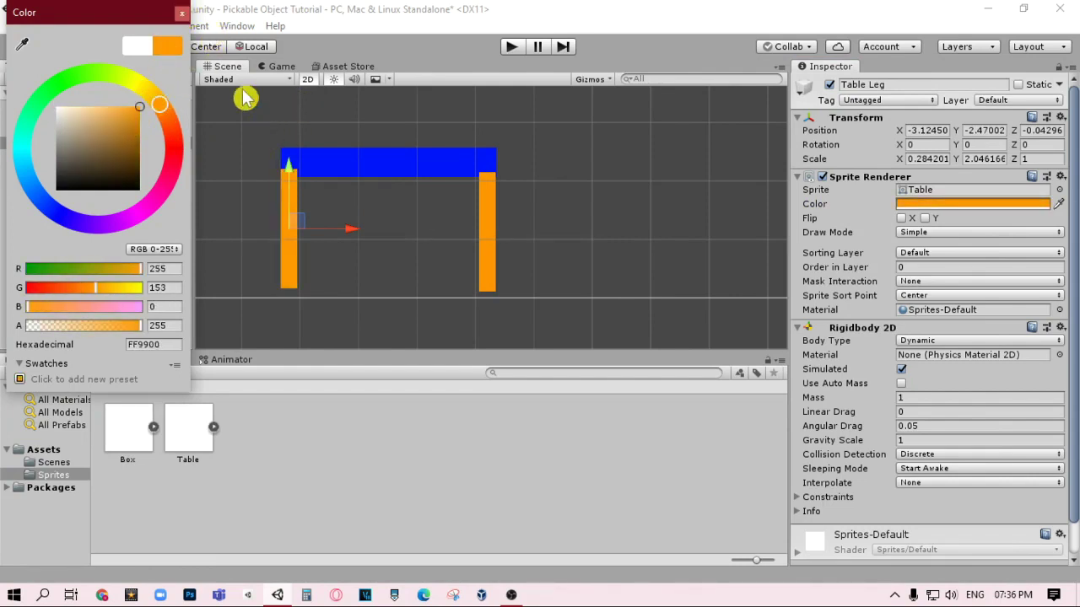
pyautogui.click(181, 12)
pyautogui.click(422, 173)
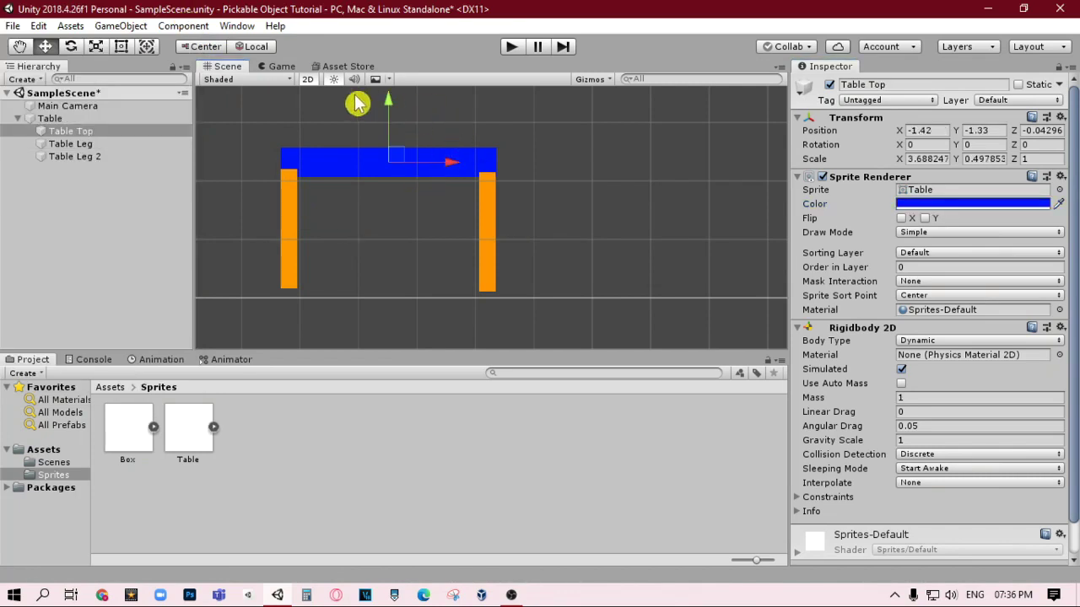
# In 3D view, move Table Top to Z -0.1 in front of the legs, then return to 2D
pyautogui.click(307, 79)
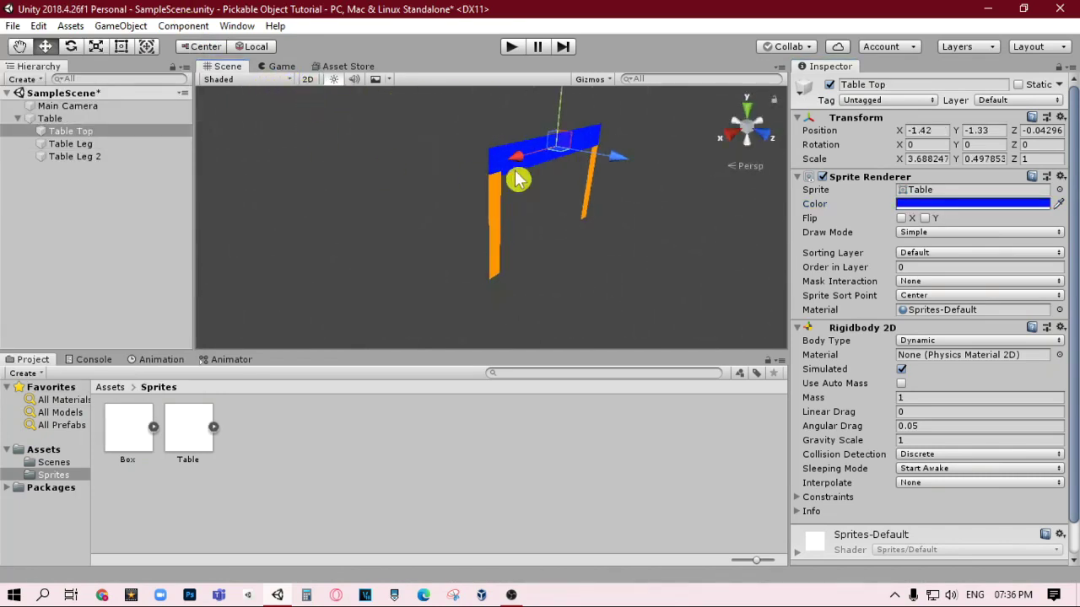
pyautogui.keyDown('alt'); pyautogui.moveTo(417, 244); pyautogui.dragTo(700, 241); pyautogui.keyUp('alt')
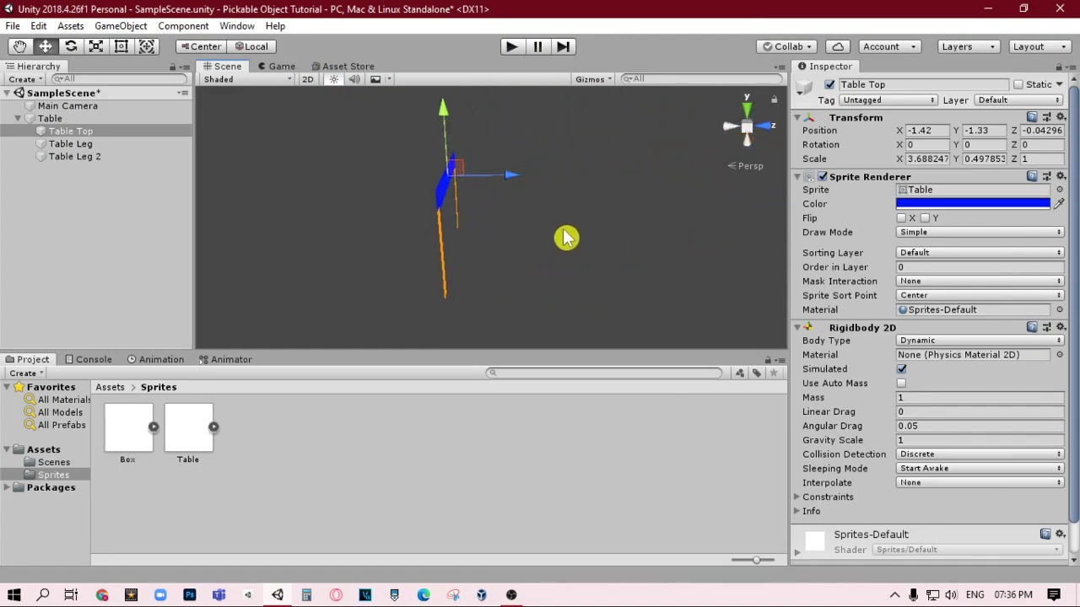
pyautogui.moveTo(562, 229)
pyautogui.keyDown('alt'); pyautogui.mouseDown()
pyautogui.moveTo(646, 222)
pyautogui.moveTo(636, 217)
pyautogui.mouseUp(); pyautogui.keyUp('alt')
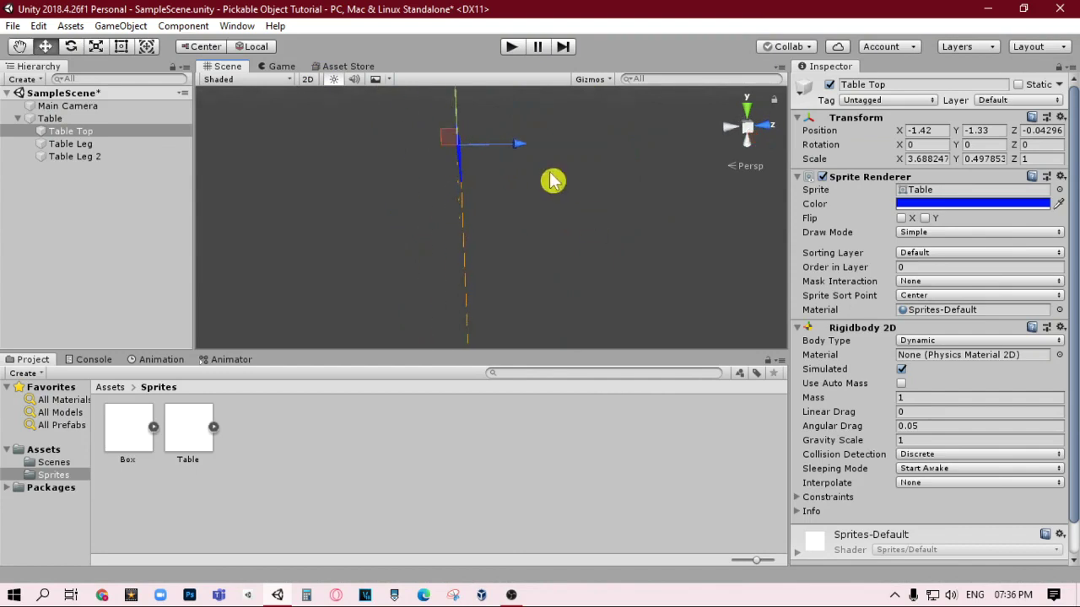
pyautogui.moveTo(524, 152); pyautogui.dragTo(531, 152)
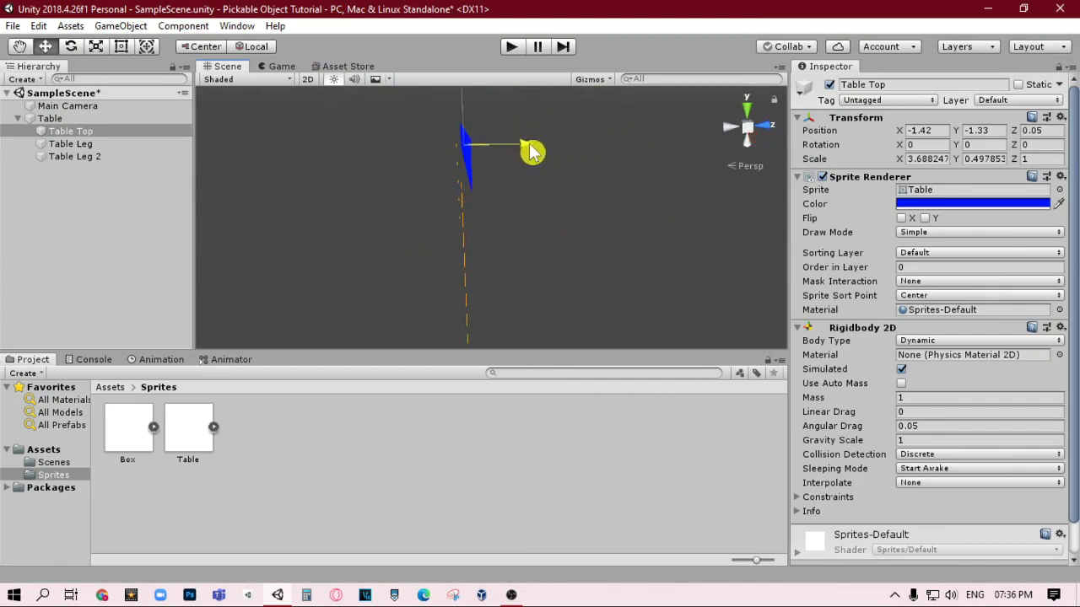
pyautogui.moveTo(513, 253)
pyautogui.keyDown('alt'); pyautogui.mouseDown()
pyautogui.moveTo(566, 258)
pyautogui.moveTo(524, 244)
pyautogui.moveTo(573, 245)
pyautogui.moveTo(615, 265)
pyautogui.moveTo(759, 267)
pyautogui.moveTo(771, 234)
pyautogui.moveTo(622, 211)
pyautogui.moveTo(585, 193)
pyautogui.moveTo(523, 185)
pyautogui.moveTo(489, 195)
pyautogui.mouseUp(); pyautogui.keyUp('alt')
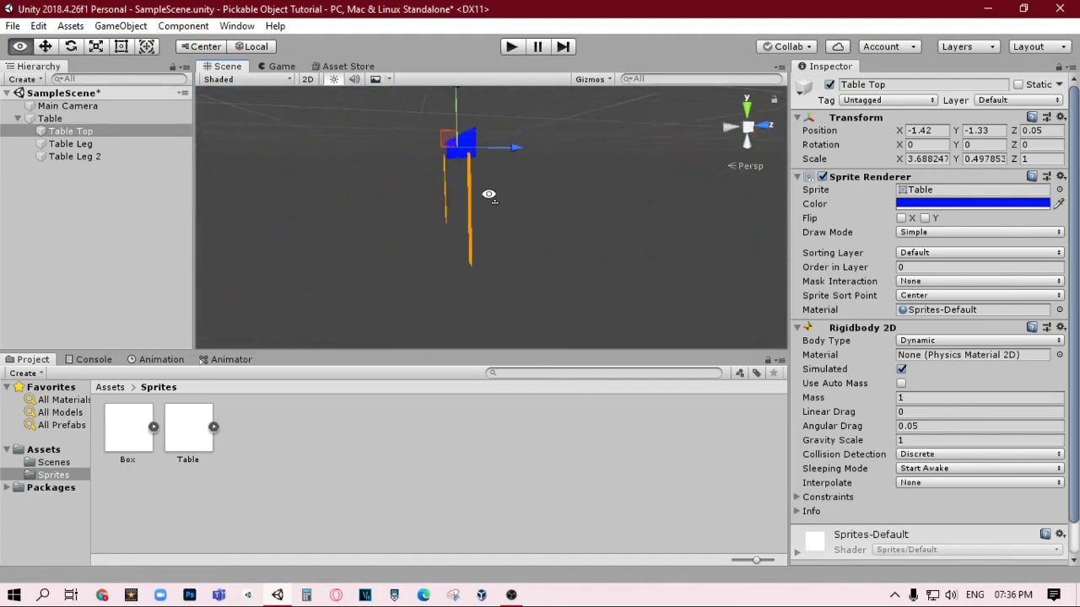
pyautogui.moveTo(595, 212)
pyautogui.keyDown('alt'); pyautogui.mouseDown()
pyautogui.moveTo(542, 199)
pyautogui.moveTo(544, 208)
pyautogui.moveTo(509, 211)
pyautogui.moveTo(588, 240)
pyautogui.mouseUp(); pyautogui.keyUp('alt')
pyautogui.press('w')
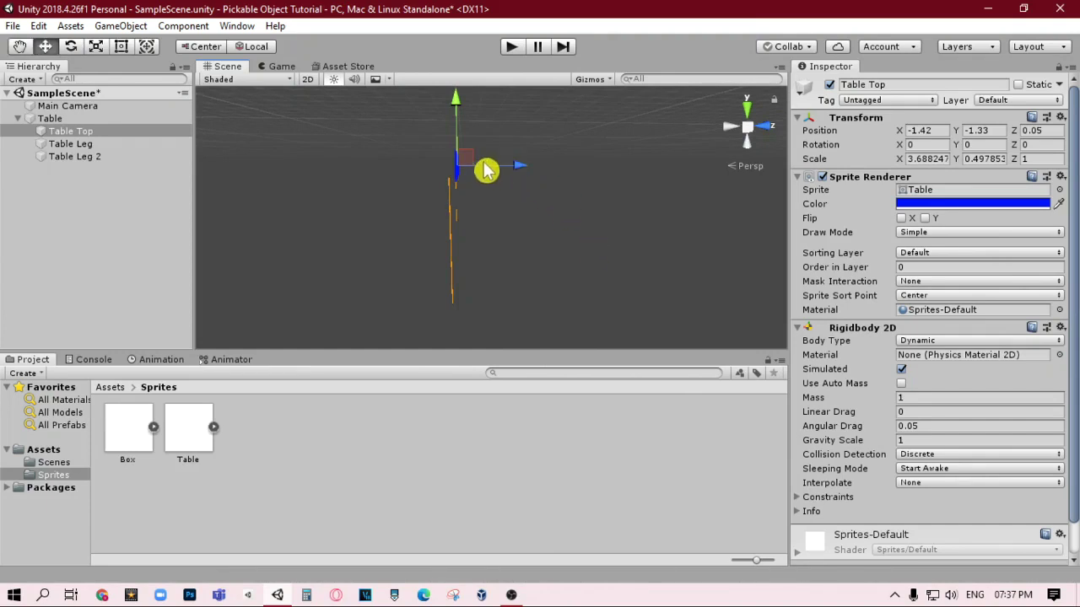
pyautogui.moveTo(482, 169); pyautogui.dragTo(525, 179)
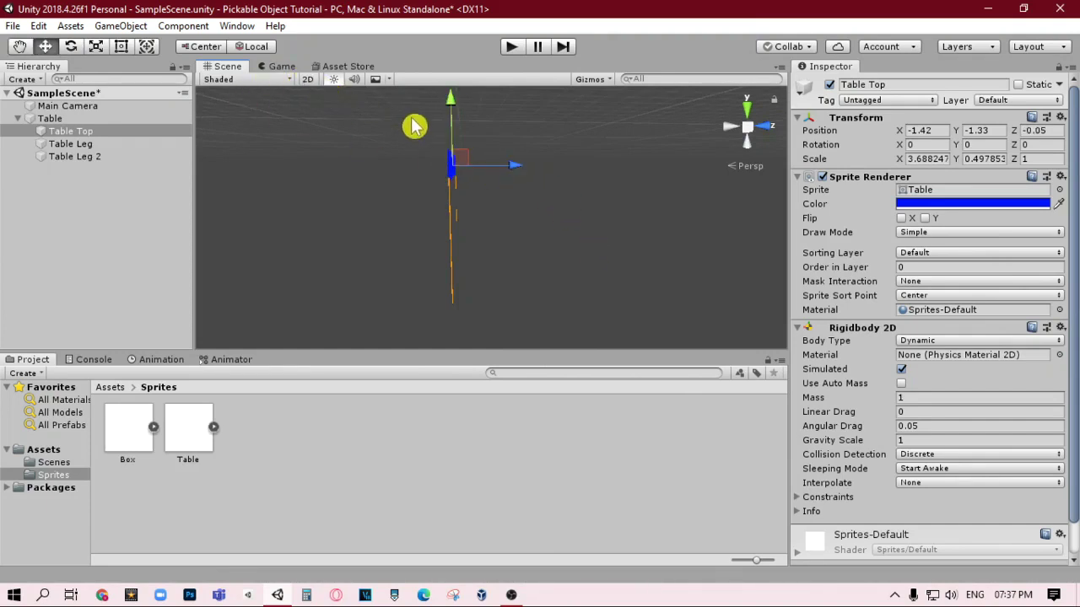
pyautogui.moveTo(507, 168); pyautogui.dragTo(506, 174)
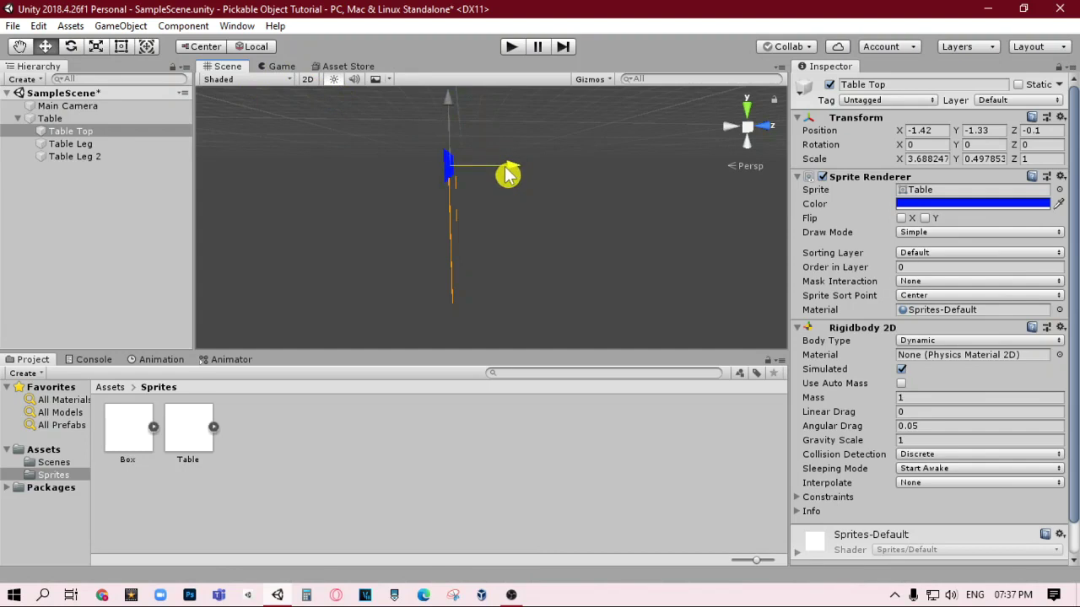
pyautogui.click(307, 79)
# Create an empty object in the Hierarchy and name it Boxes, freeing room right of the table
pyautogui.click(540, 201)
pyautogui.scroll(-2, 546, 205)
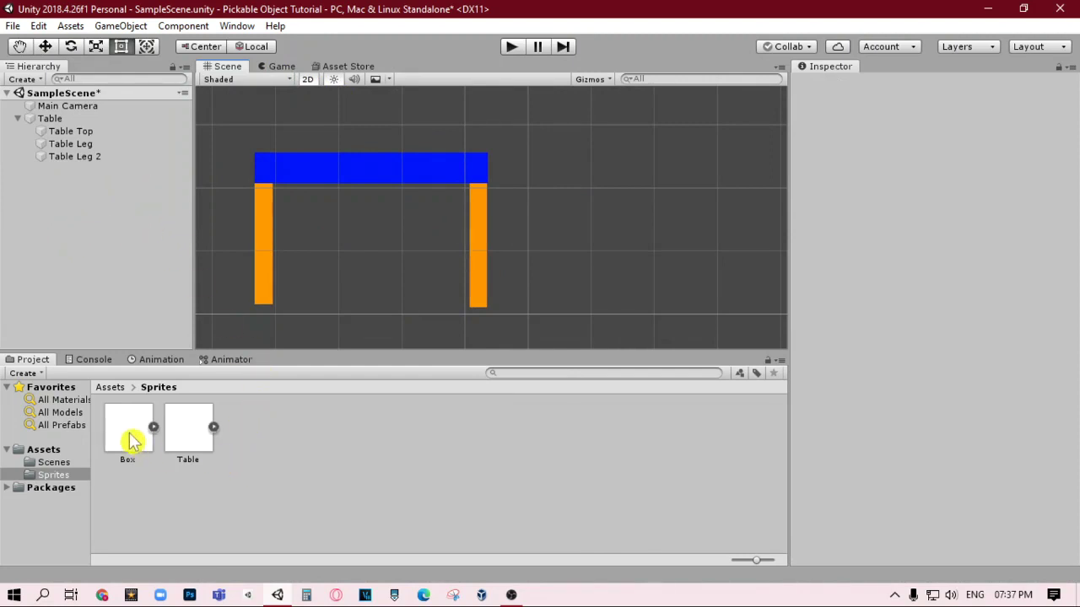
pyautogui.scroll(-1, 551, 287)
pyautogui.moveTo(554, 241)
pyautogui.mouseDown(button='middle')
pyautogui.moveTo(349, 231)
pyautogui.moveTo(456, 259)
pyautogui.mouseUp(button='middle')
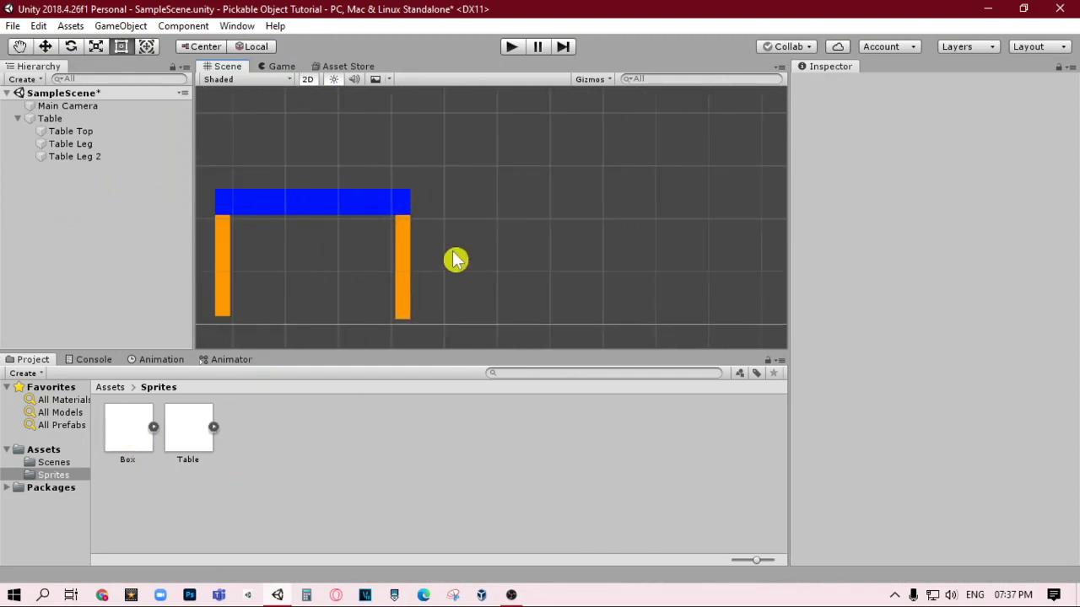
pyautogui.rightClick(79, 246)
pyautogui.click(109, 353)
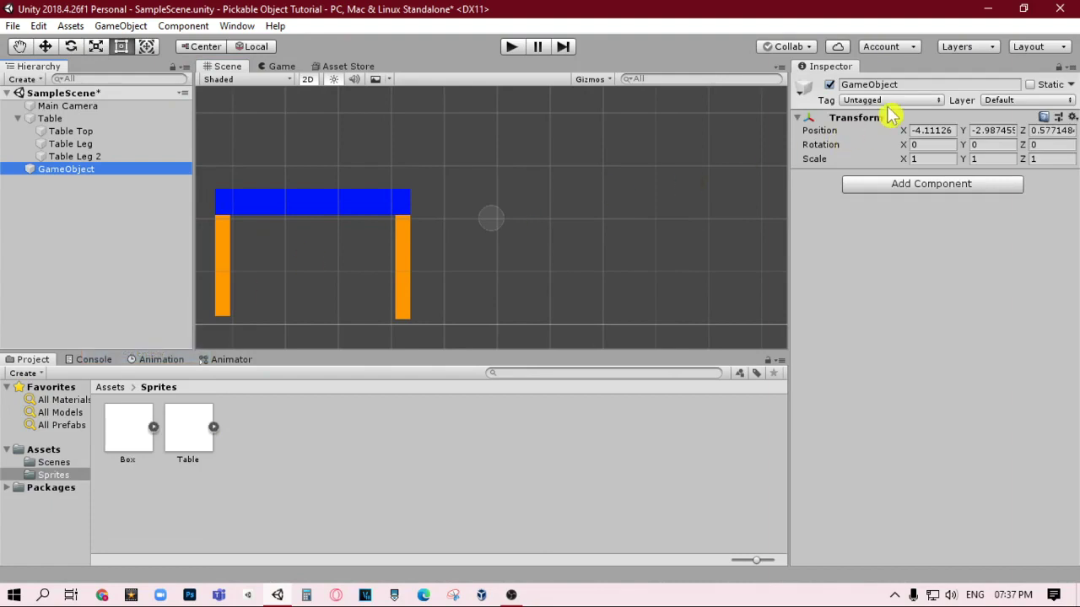
pyautogui.click(909, 87)
pyautogui.write('Boxes')
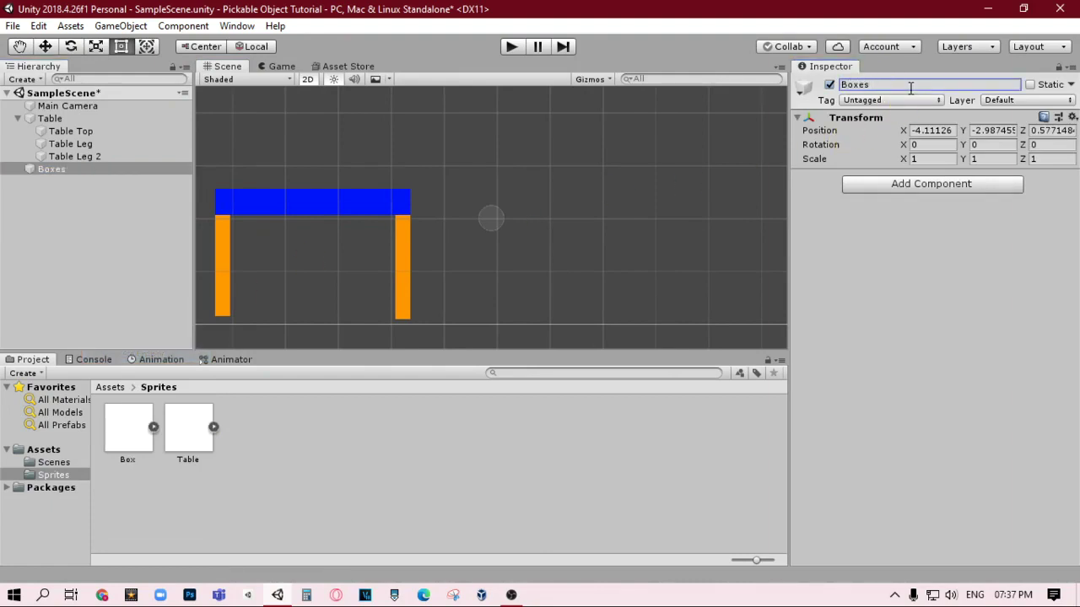
pyautogui.moveTo(568, 244); pyautogui.dragTo(511, 258, button='middle')
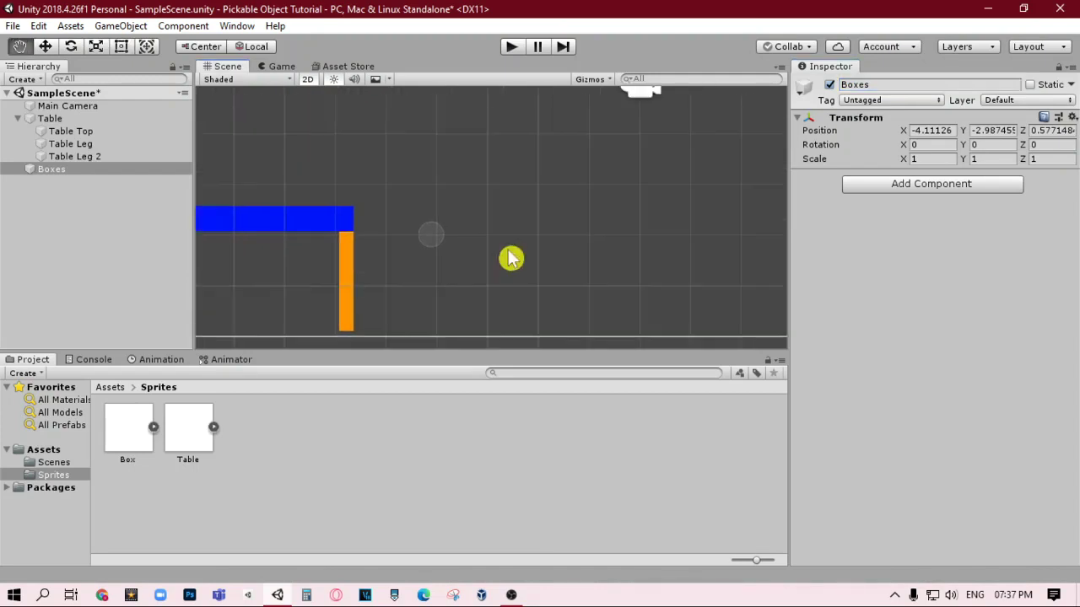
# Drop the Box sprite beside the table and tint it pale yellow (CBC487)
pyautogui.moveTo(127, 428); pyautogui.dragTo(516, 266)
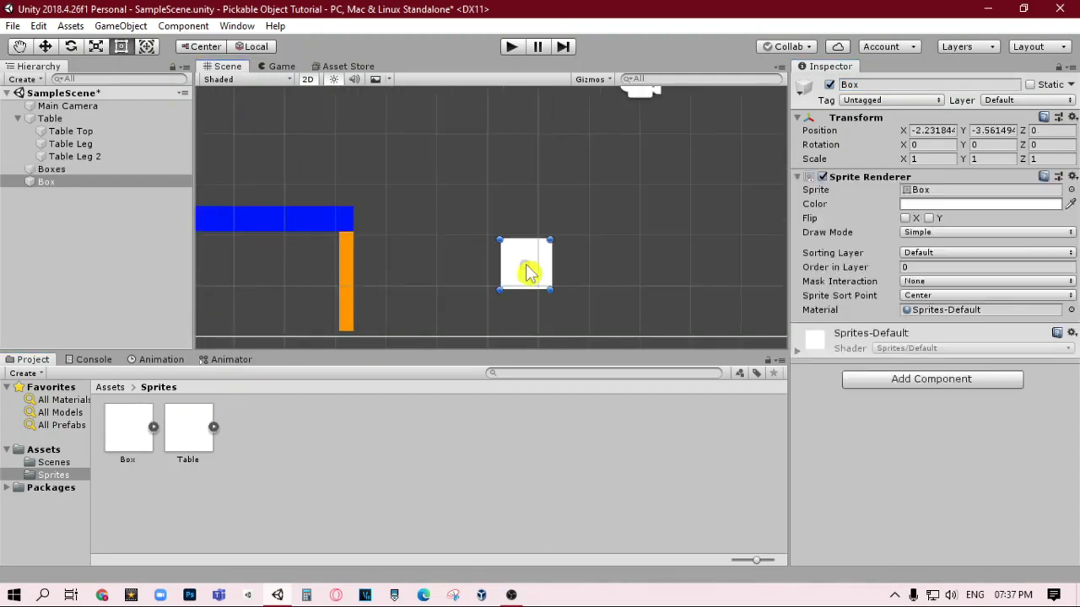
pyautogui.click(922, 206)
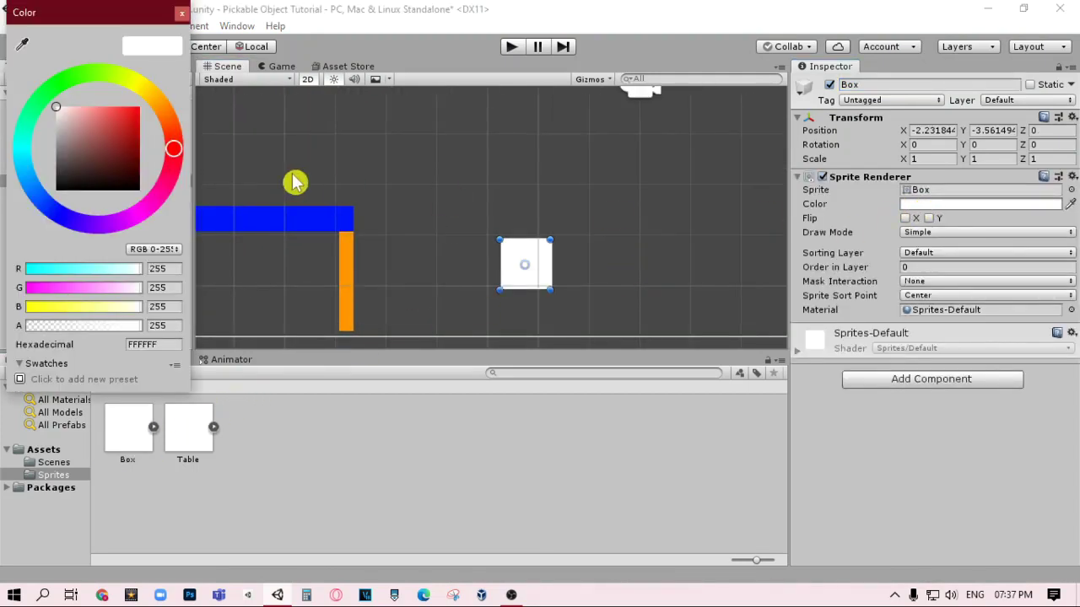
pyautogui.moveTo(133, 116); pyautogui.dragTo(140, 107)
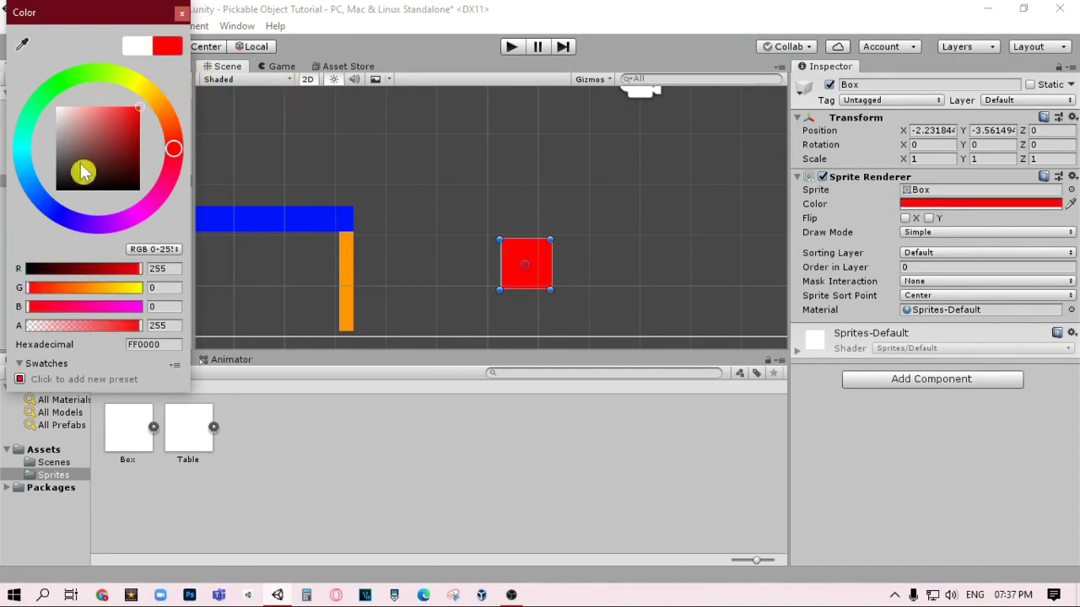
pyautogui.moveTo(82, 169); pyautogui.dragTo(37, 245)
pyautogui.moveTo(65, 180)
pyautogui.mouseDown()
pyautogui.moveTo(55, 128)
pyautogui.moveTo(91, 141)
pyautogui.moveTo(88, 133)
pyautogui.mouseUp()
pyautogui.moveTo(141, 95); pyautogui.dragTo(155, 83)
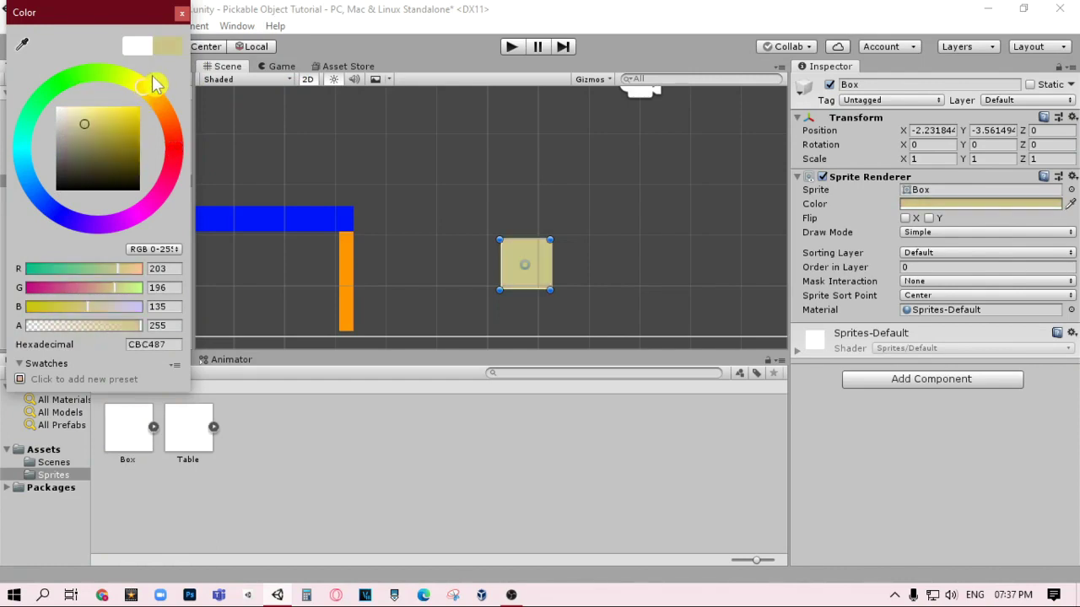
pyautogui.click(544, 183)
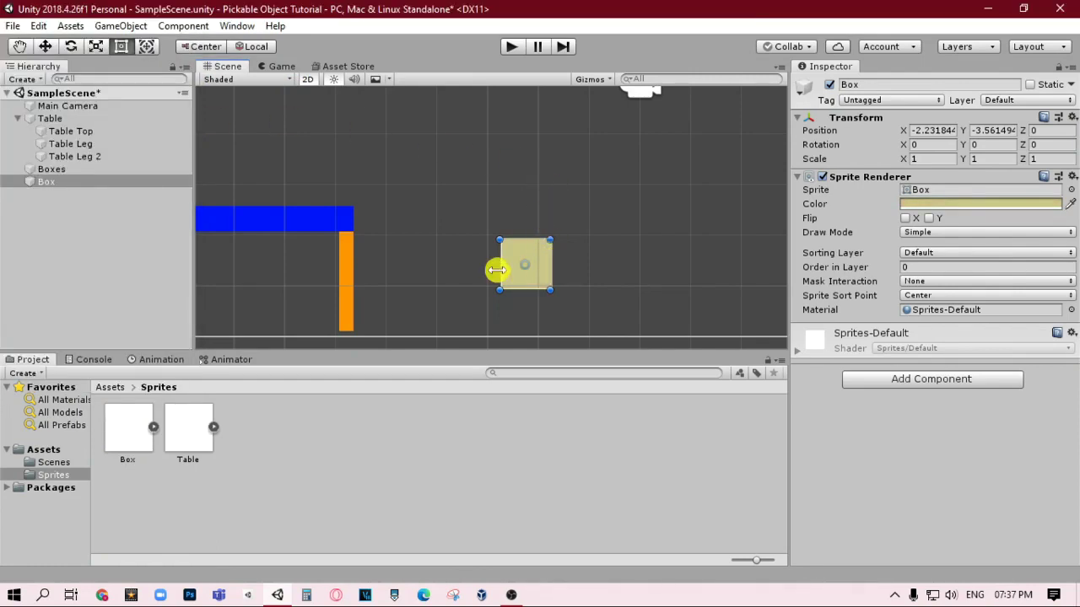
# Duplicate the Box into Box (1), Box (2) and Box (3), placing Box (3) at X 2.07
pyautogui.hotkey('ctrl', 'd')
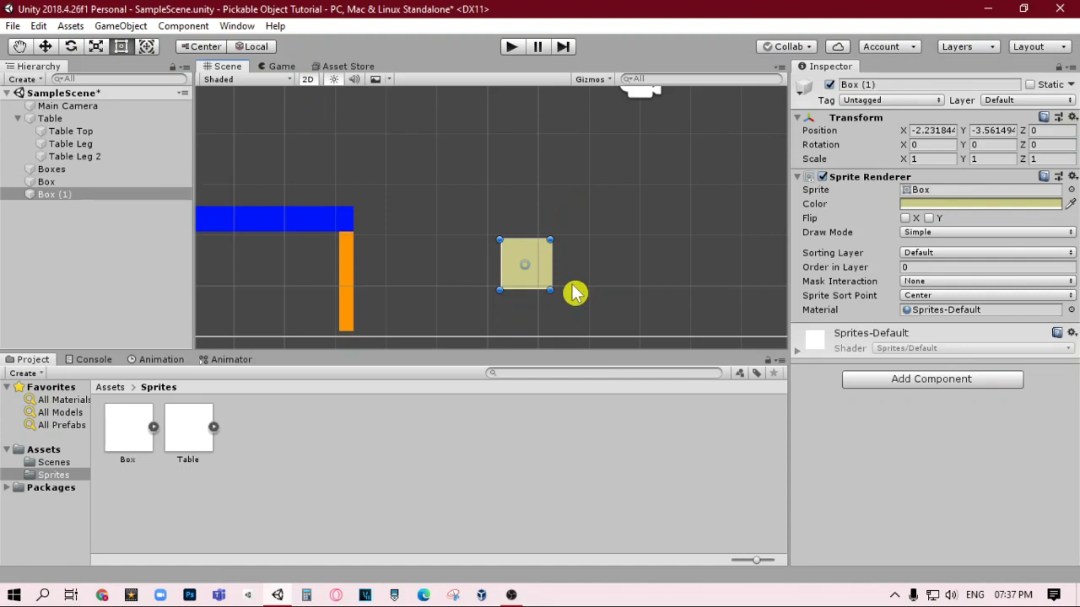
pyautogui.click(44, 48)
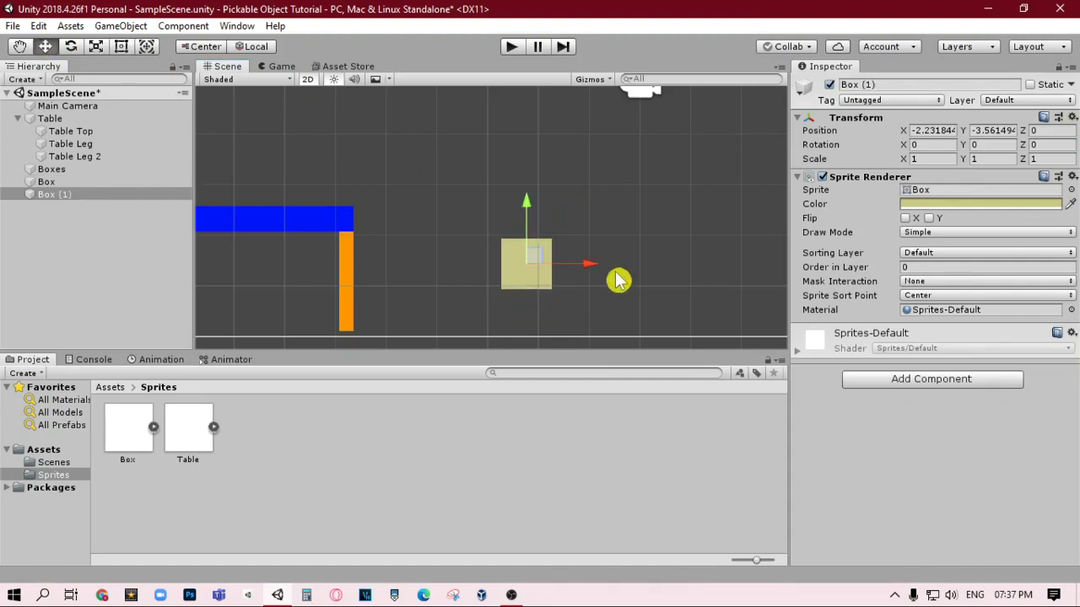
pyautogui.moveTo(597, 264); pyautogui.dragTo(742, 270)
pyautogui.hotkey('ctrl', 'd')
pyautogui.moveTo(686, 236); pyautogui.dragTo(691, 259)
pyautogui.click(748, 305)
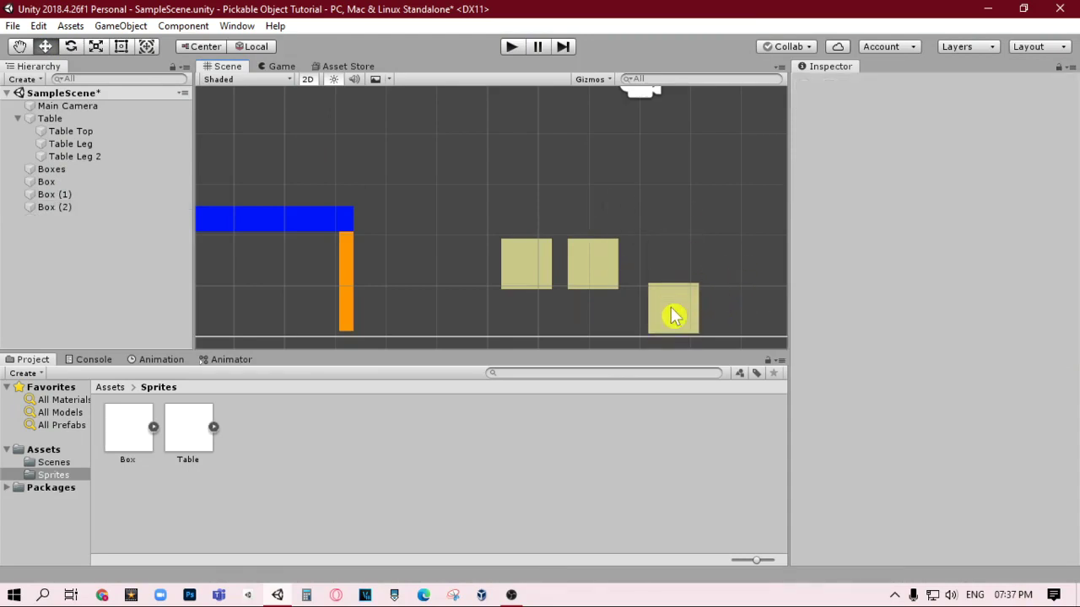
pyautogui.click(673, 316)
pyautogui.hotkey('ctrl', 'd')
pyautogui.moveTo(734, 309); pyautogui.dragTo(802, 306)
pyautogui.moveTo(680, 236); pyautogui.dragTo(545, 233, button='middle')
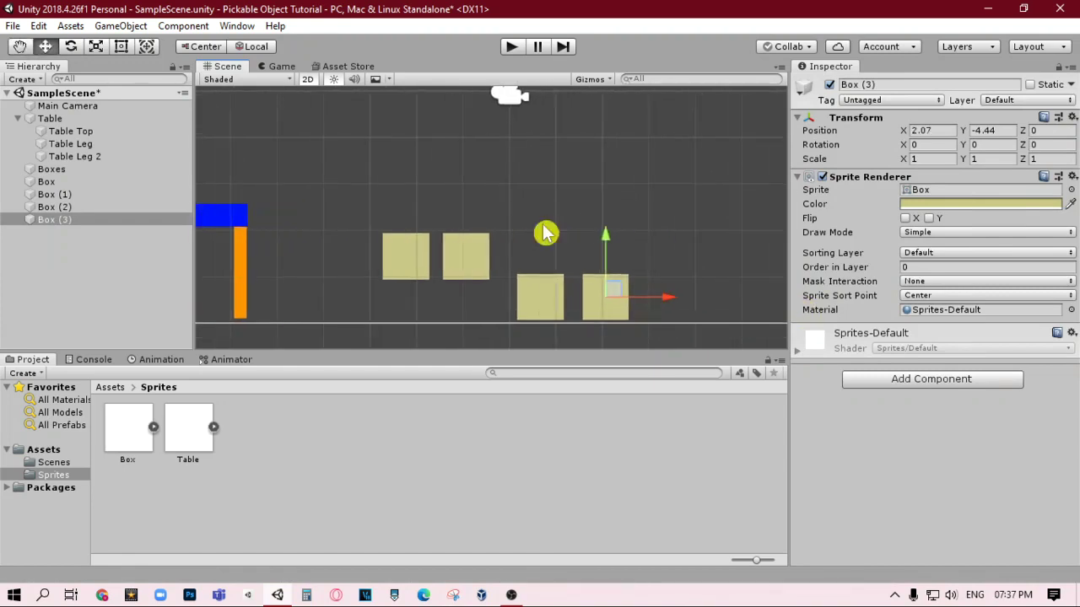
# Slide Box (2) left, then lift the upper pair of boxes into a higher row
pyautogui.click(561, 299)
pyautogui.moveTo(585, 301); pyautogui.dragTo(525, 297)
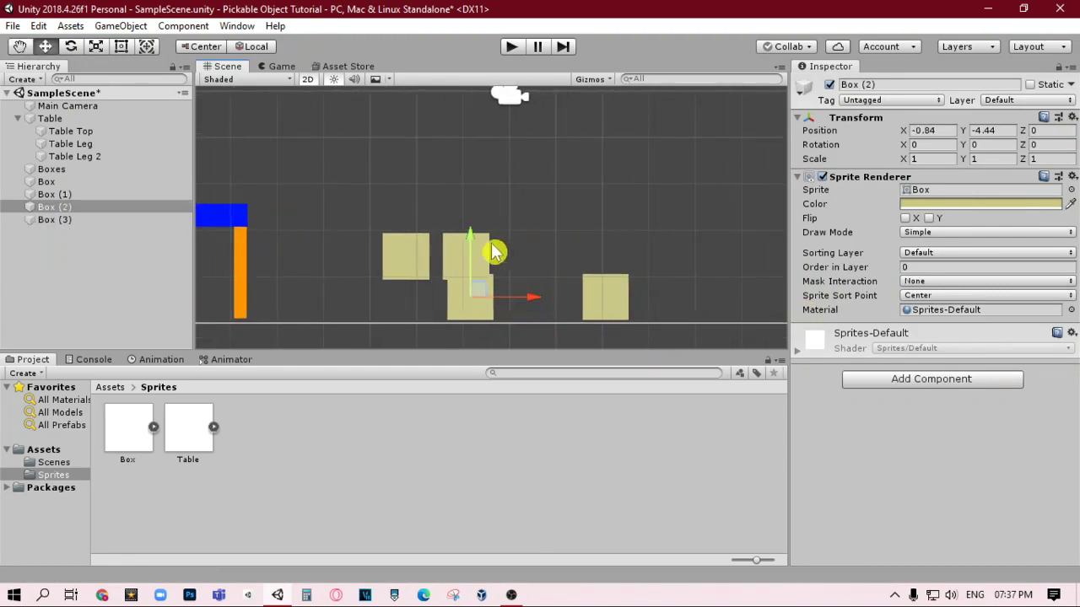
pyautogui.click(515, 256)
pyautogui.moveTo(518, 261); pyautogui.dragTo(410, 248)
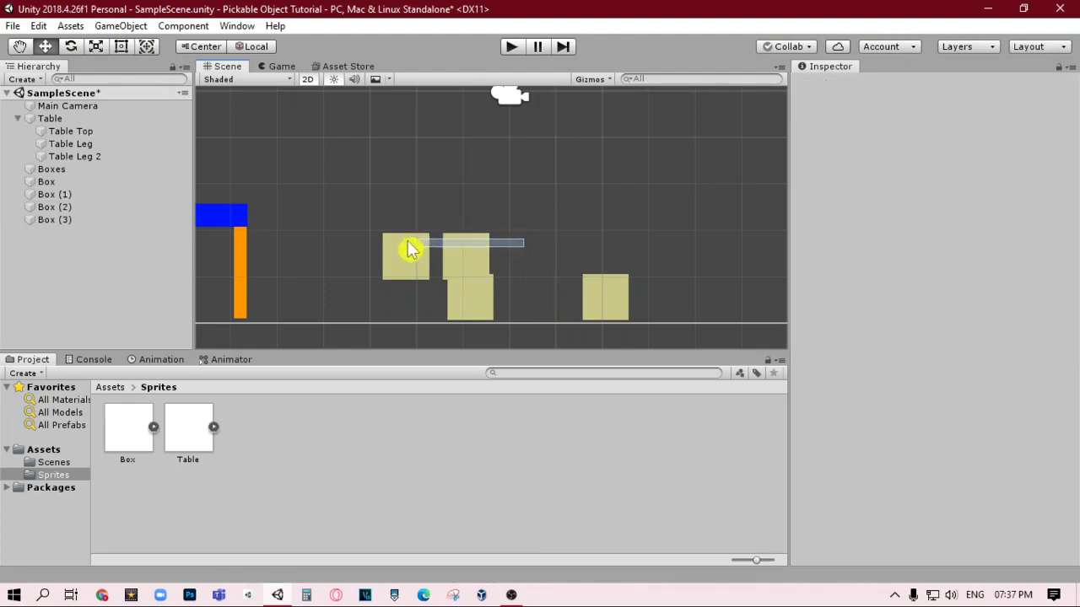
pyautogui.moveTo(515, 212)
pyautogui.mouseDown()
pyautogui.moveTo(453, 259)
pyautogui.moveTo(377, 294)
pyautogui.mouseUp()
pyautogui.moveTo(434, 224); pyautogui.dragTo(442, 180)
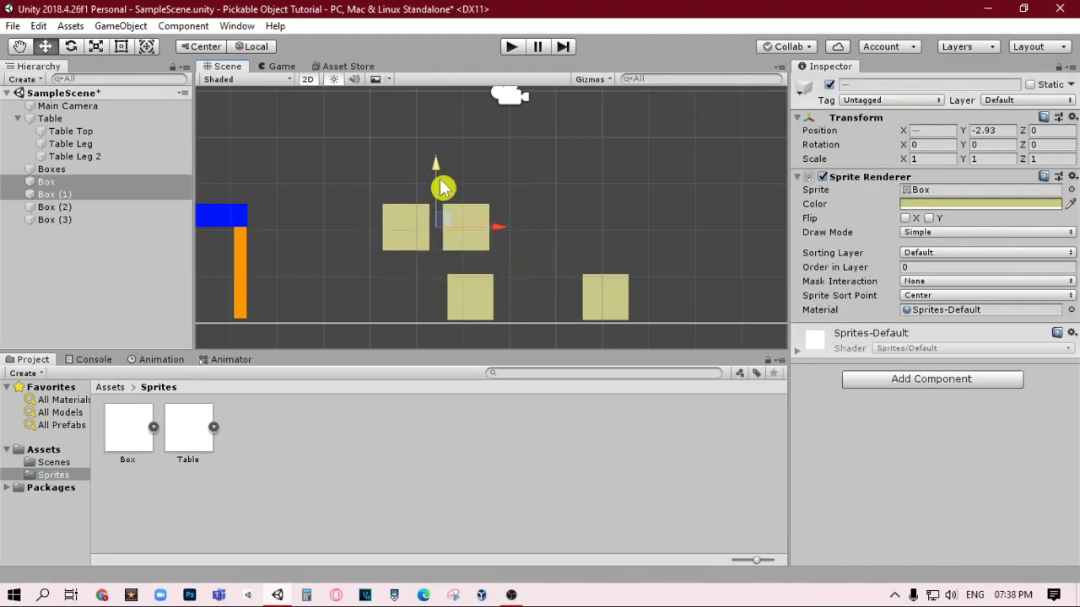
pyautogui.click(482, 306)
# Move the lower pair left under the upper boxes and align Box (3) beneath the upper-right box
pyautogui.moveTo(665, 302); pyautogui.dragTo(390, 279)
pyautogui.moveTo(598, 299)
pyautogui.mouseDown()
pyautogui.moveTo(533, 310)
pyautogui.moveTo(542, 305)
pyautogui.mouseUp()
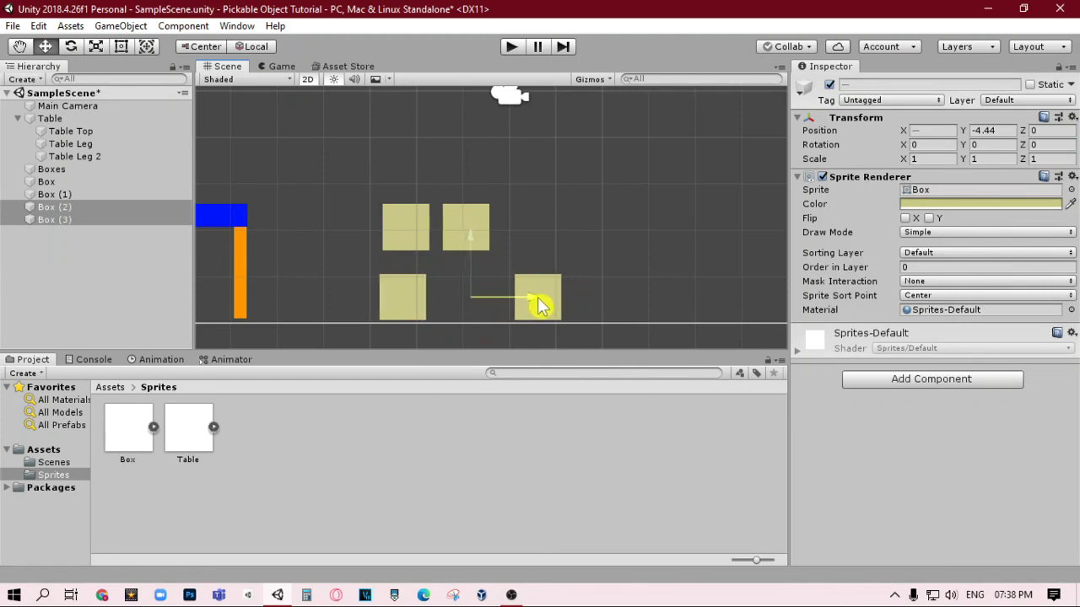
pyautogui.click(549, 299)
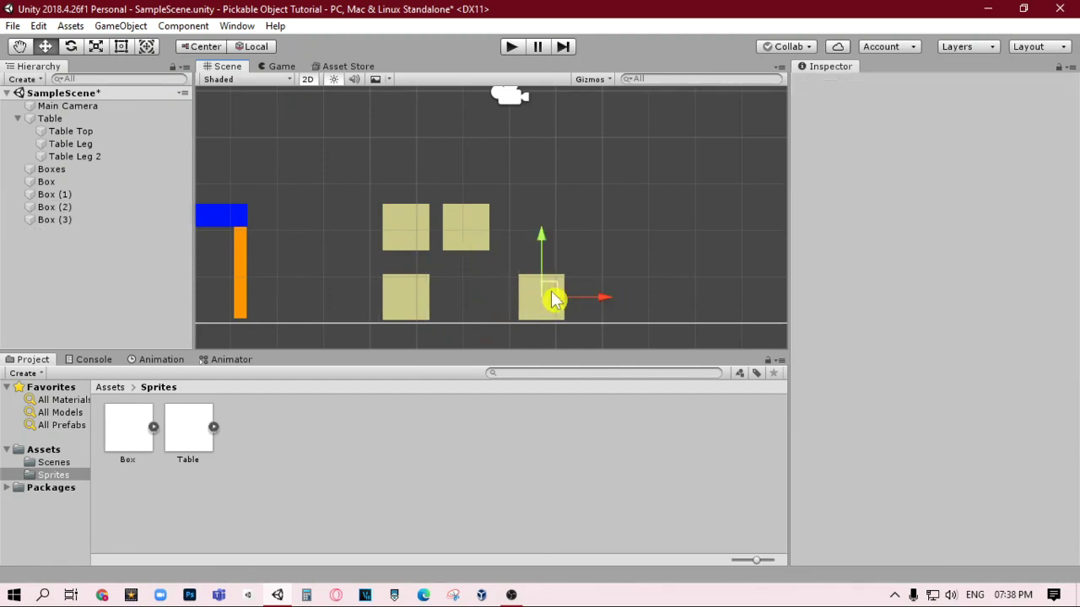
pyautogui.moveTo(603, 304); pyautogui.dragTo(521, 306)
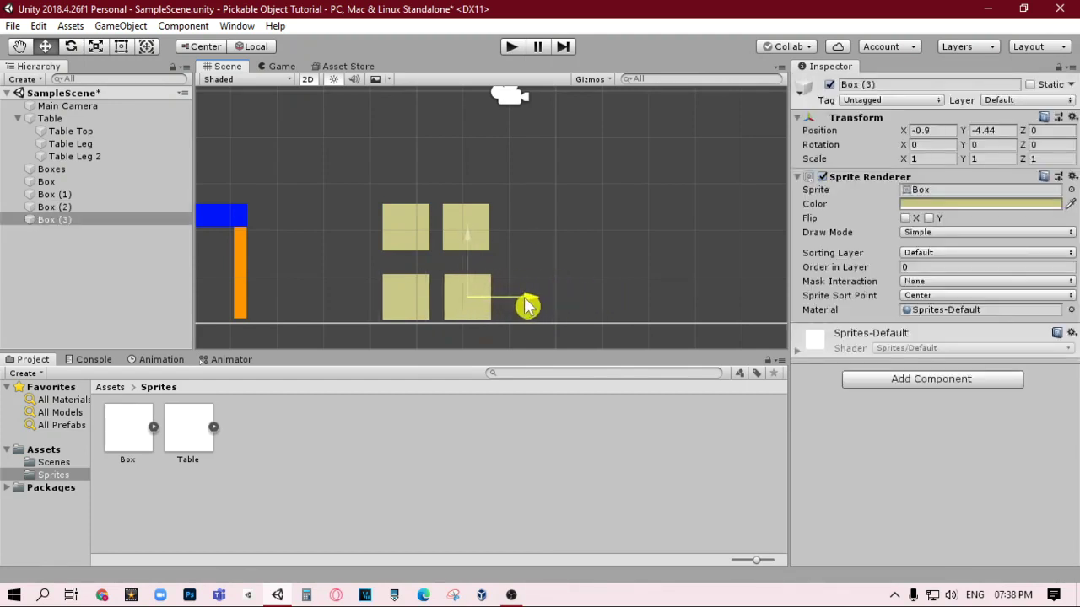
pyautogui.click(562, 226)
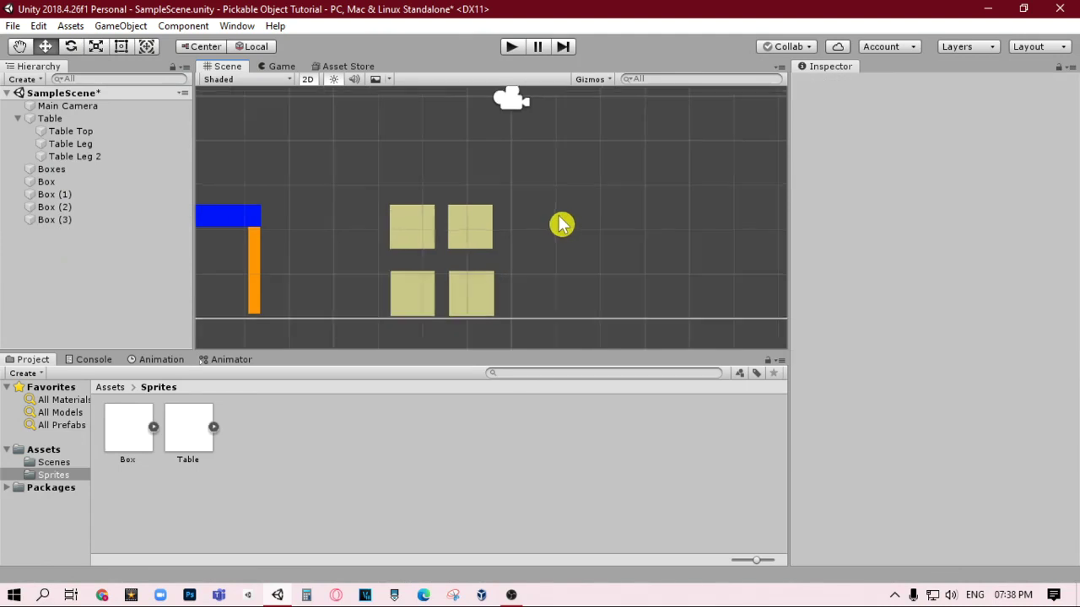
pyautogui.scroll(-2, 563, 224)
# Select Box through Box (3) and add a Rigidbody 2D to all four
pyautogui.click(117, 220)
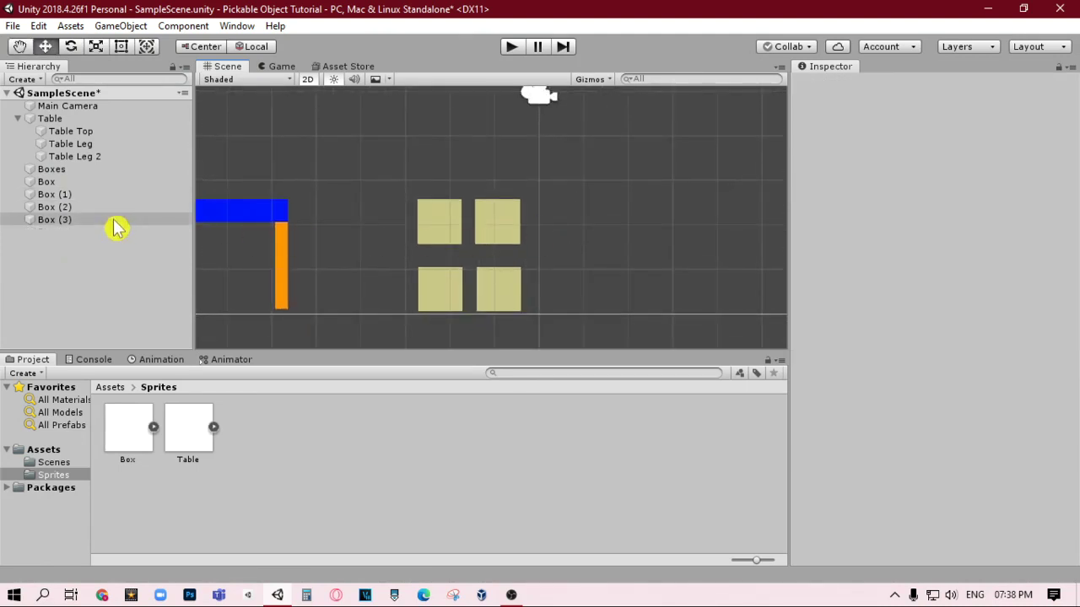
pyautogui.keyDown('shift'); pyautogui.click(114, 207); pyautogui.keyUp('shift')
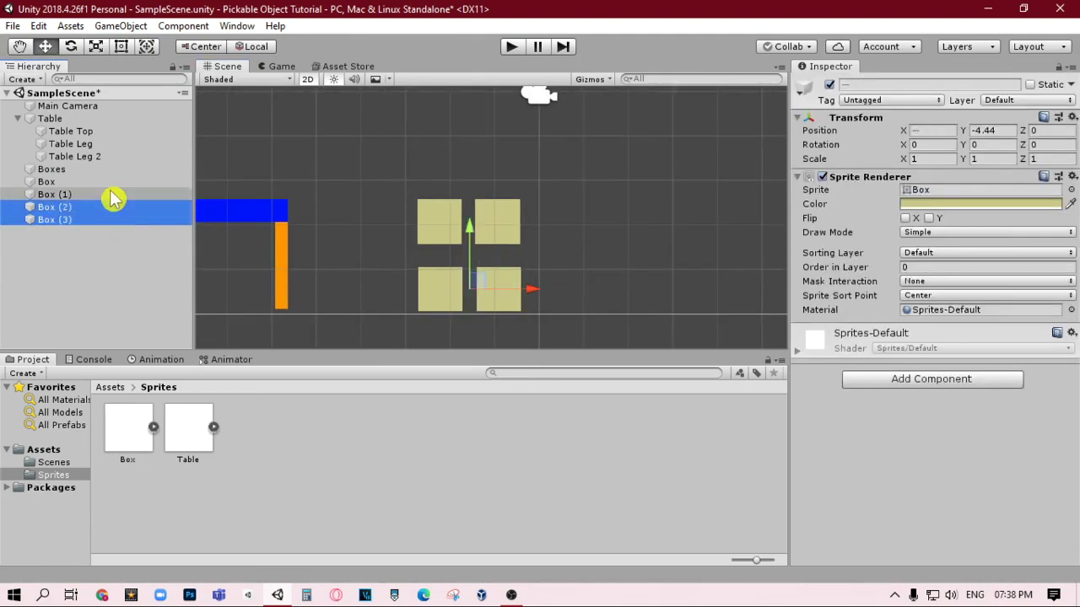
pyautogui.keyDown('shift'); pyautogui.click(116, 194); pyautogui.keyUp('shift')
pyautogui.keyDown('shift'); pyautogui.click(119, 183); pyautogui.keyUp('shift')
pyautogui.click(883, 384)
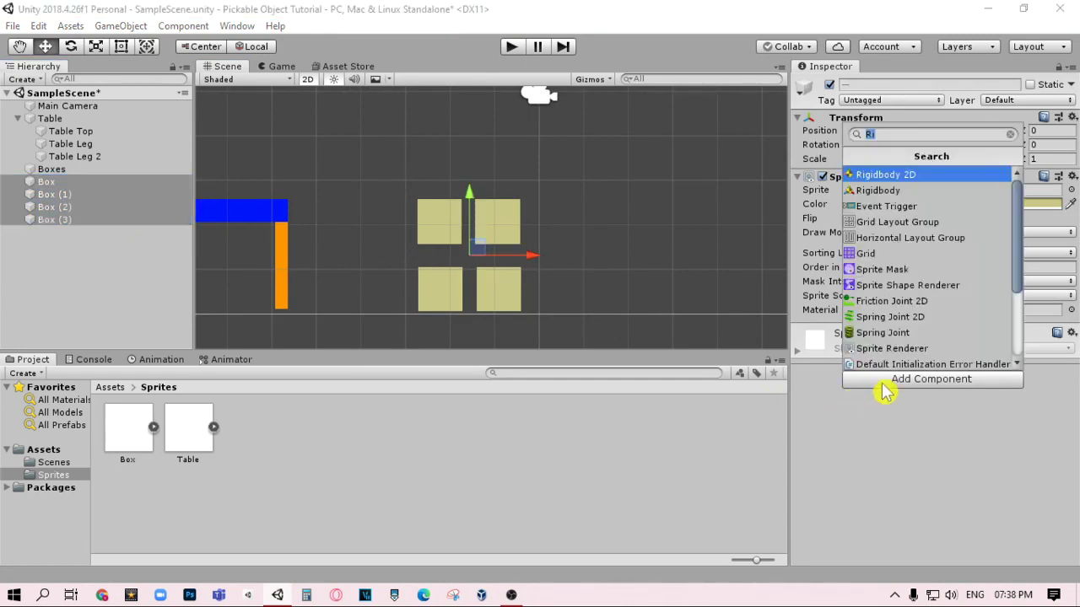
pyautogui.press('Return')
pyautogui.scroll(-2, 887, 386)
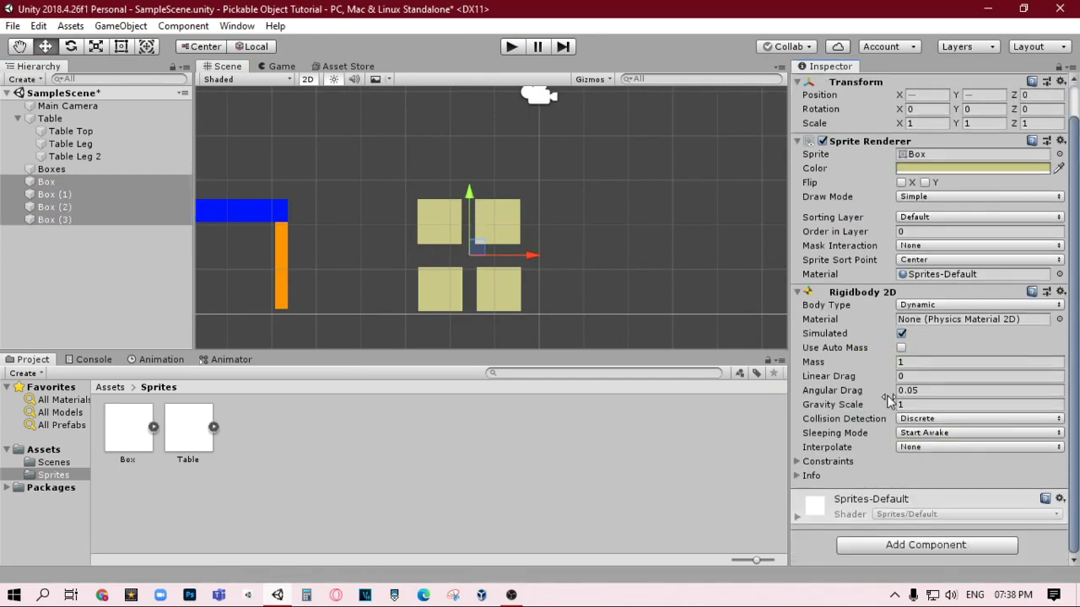
# Add a Box Collider 2D to the four selected boxes
pyautogui.click(925, 548)
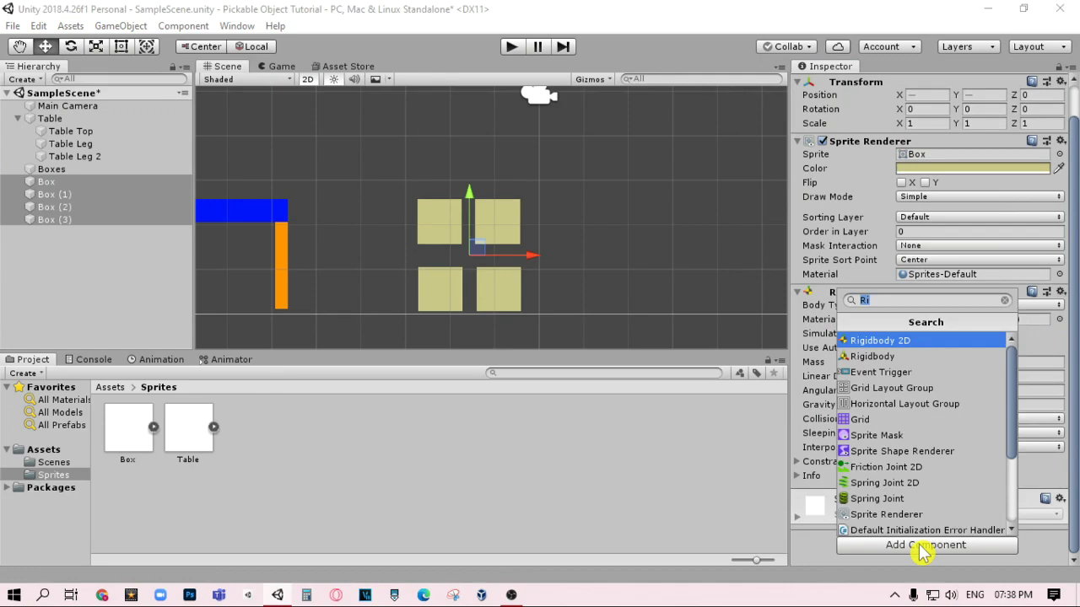
pyautogui.hotkey('ctrl', 'b')
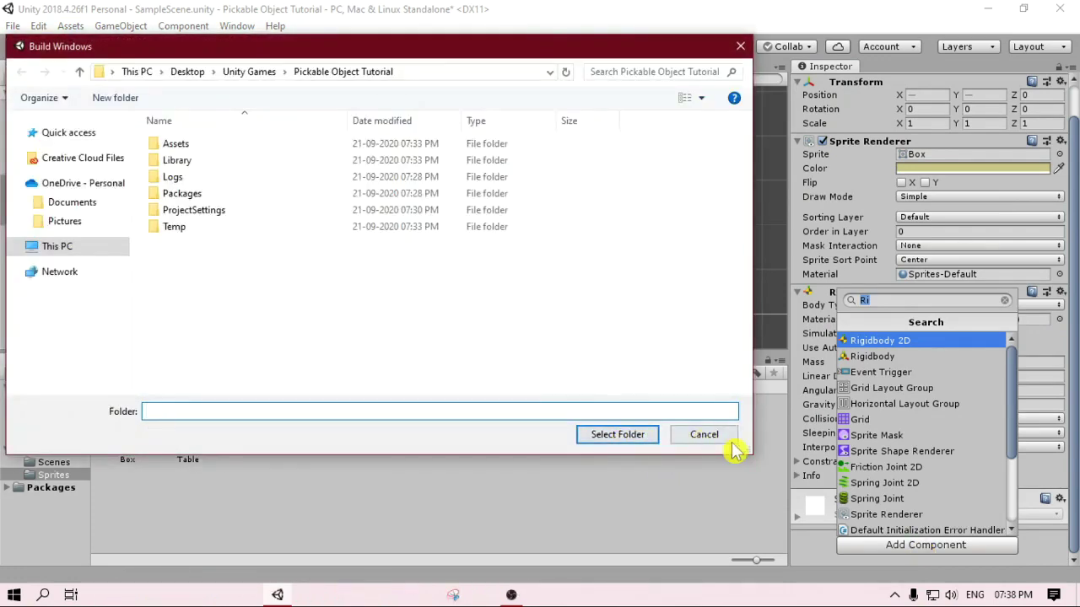
pyautogui.click(725, 440)
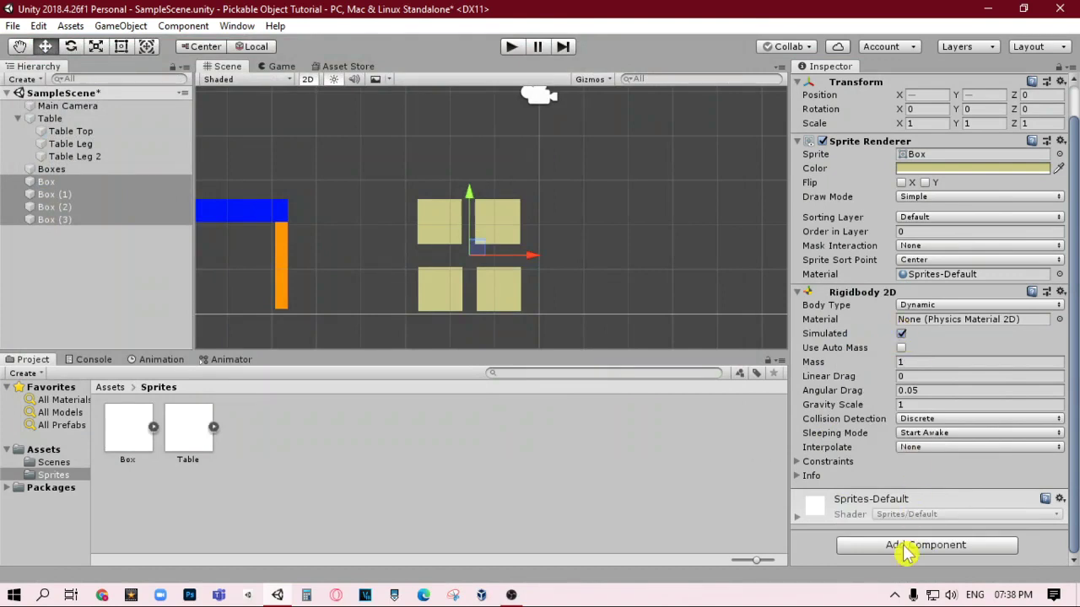
pyautogui.click(905, 553)
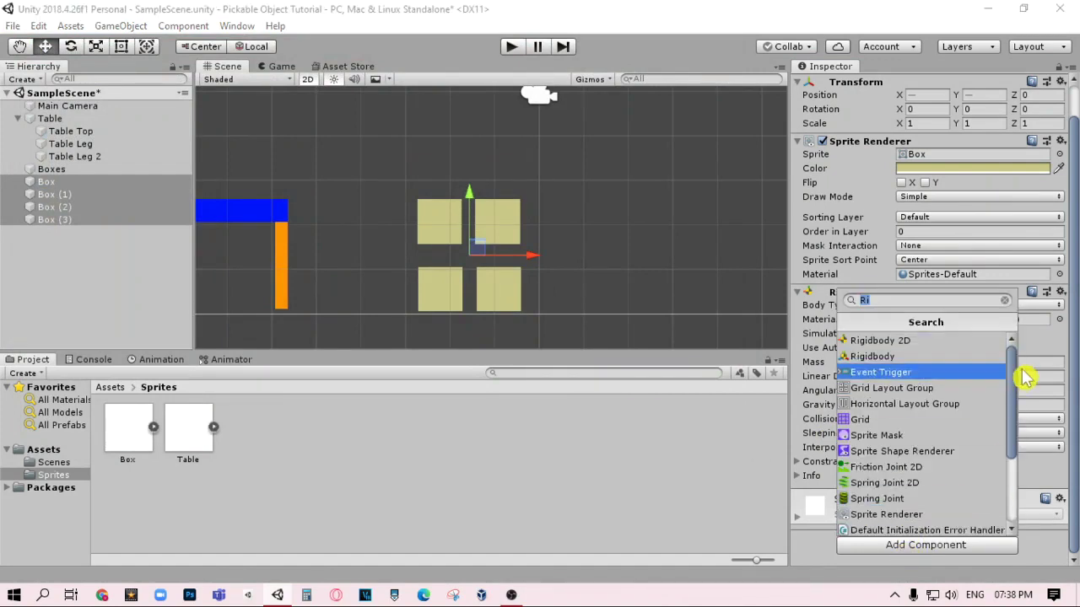
pyautogui.write('B')
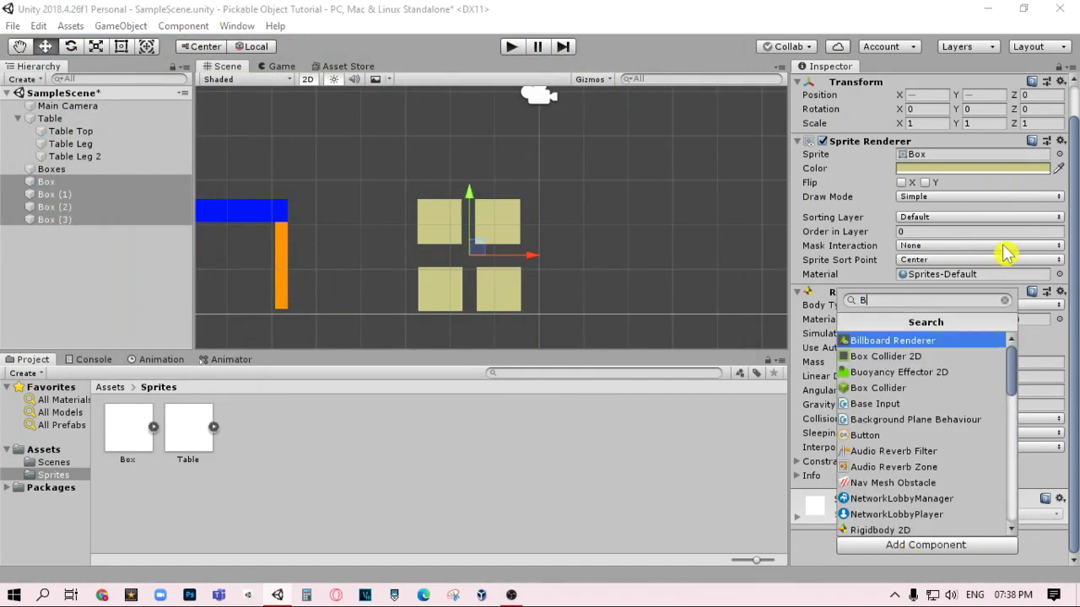
pyautogui.press('Down')
pyautogui.press('Return')
pyautogui.scroll(-3, 937, 366)
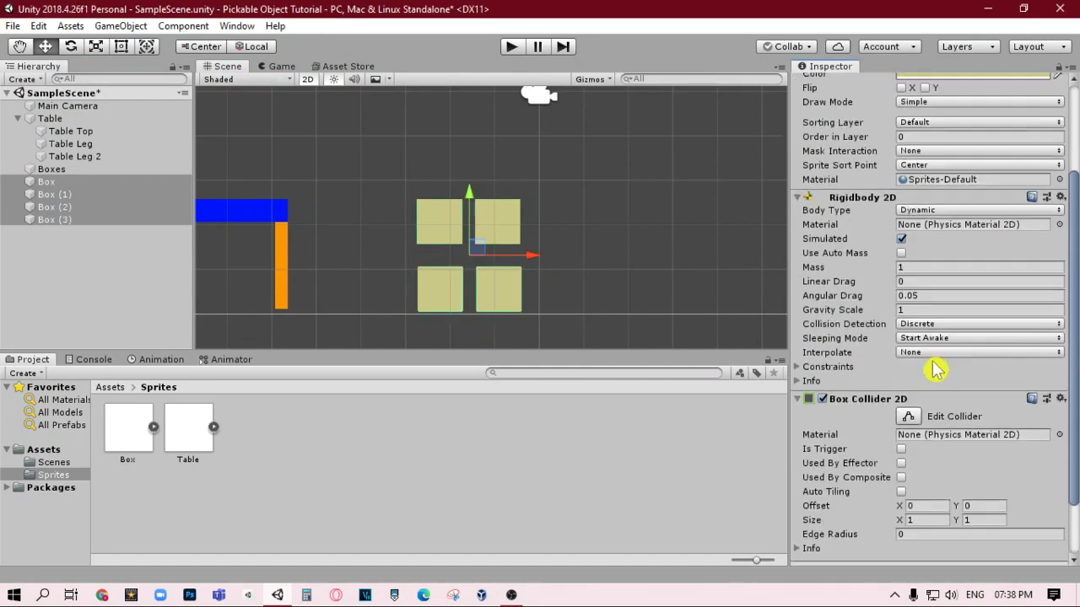
pyautogui.scroll(-2, 938, 366)
# Nest Box, Box (1), Box (2) and Box (3) under the Boxes parent in the Hierarchy
pyautogui.click(312, 205)
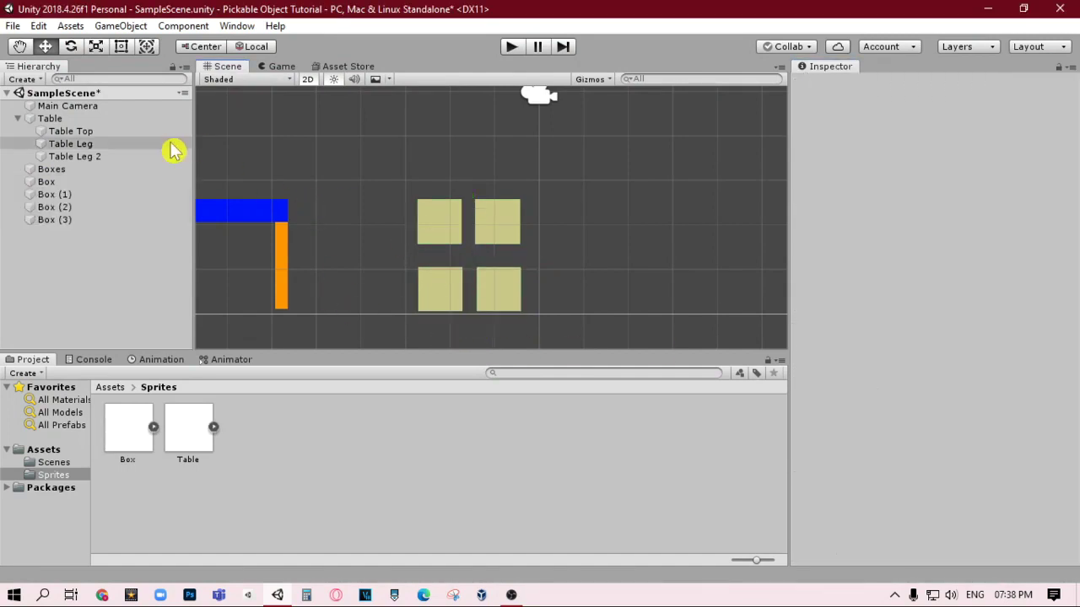
pyautogui.click(128, 168)
pyautogui.click(94, 182)
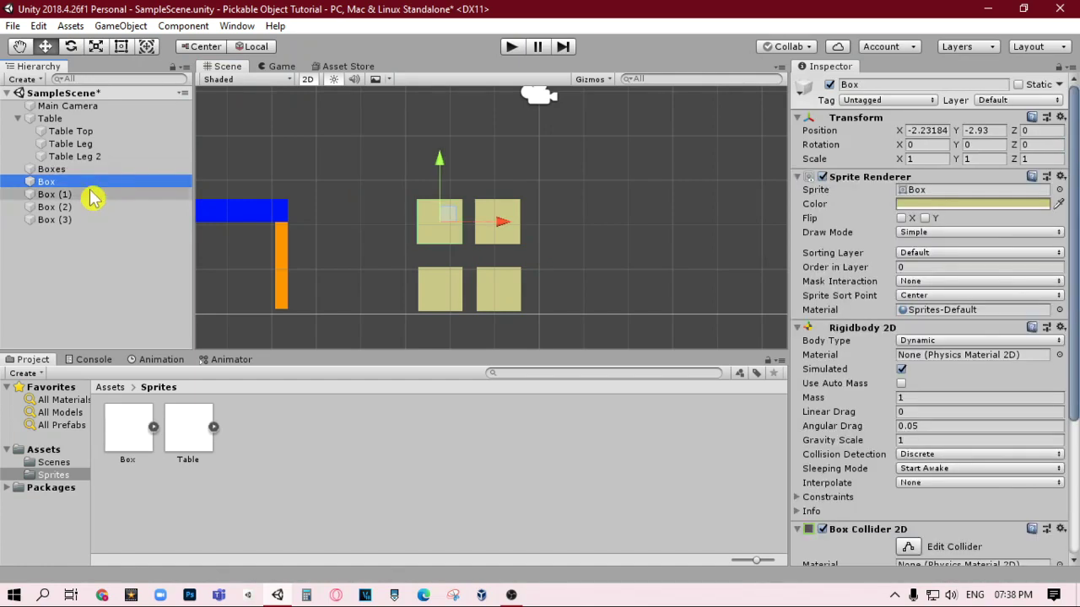
pyautogui.hotkey('shift', 'Down')
pyautogui.hotkey('shift', 'Down')
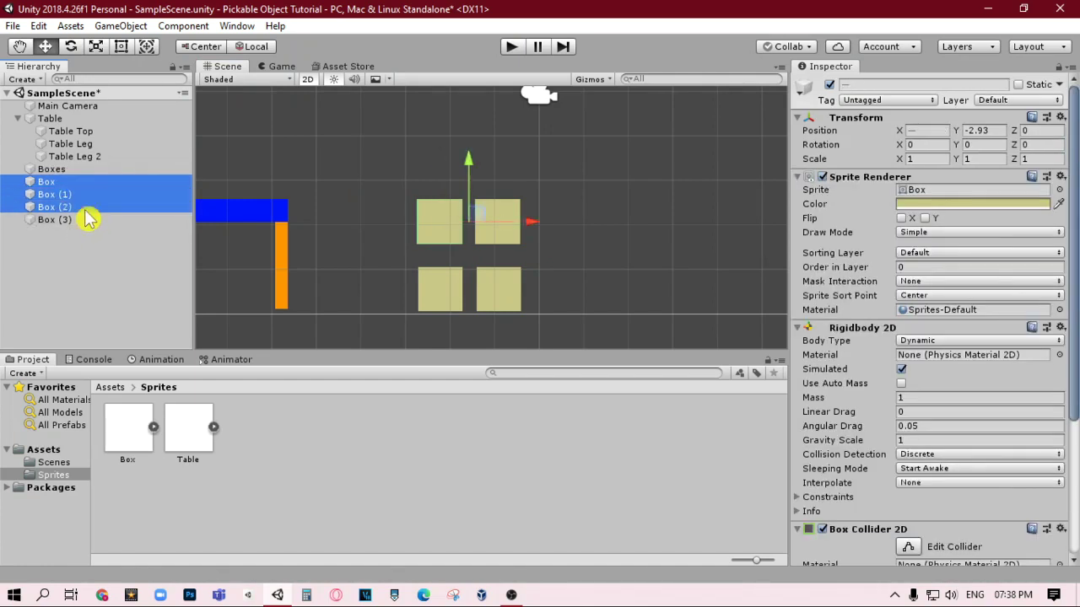
pyautogui.hotkey('shift', 'Down')
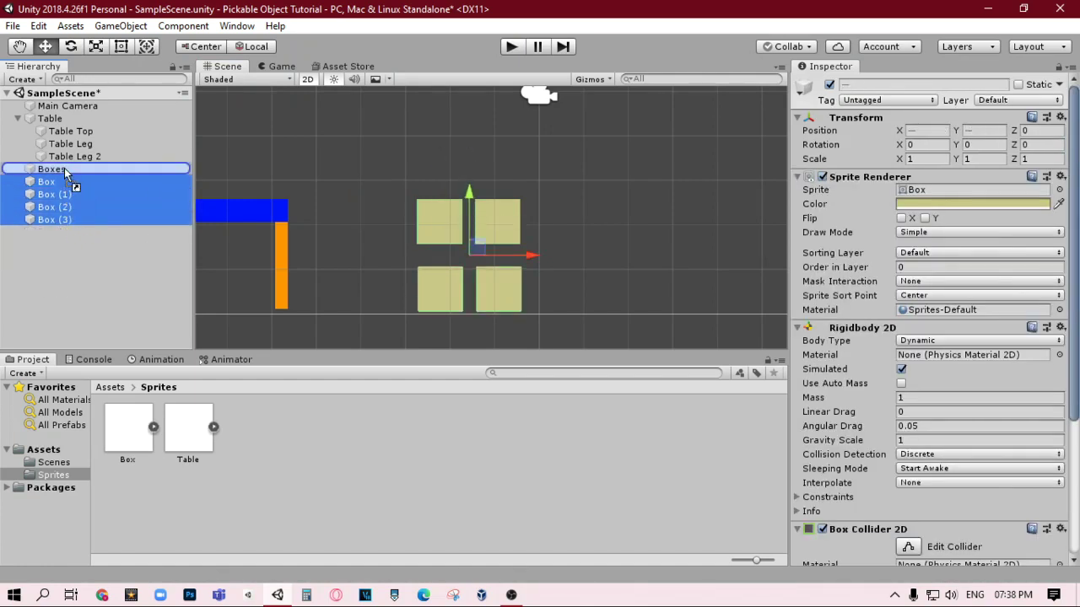
pyautogui.moveTo(68, 187); pyautogui.dragTo(84, 171)
pyautogui.click(82, 132)
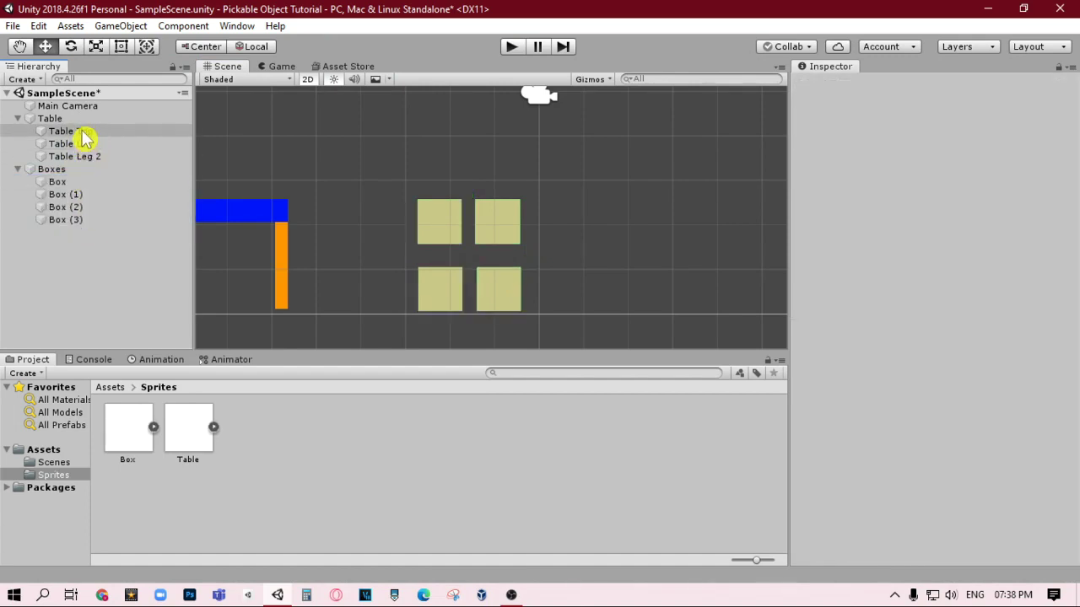
pyautogui.press('Up')
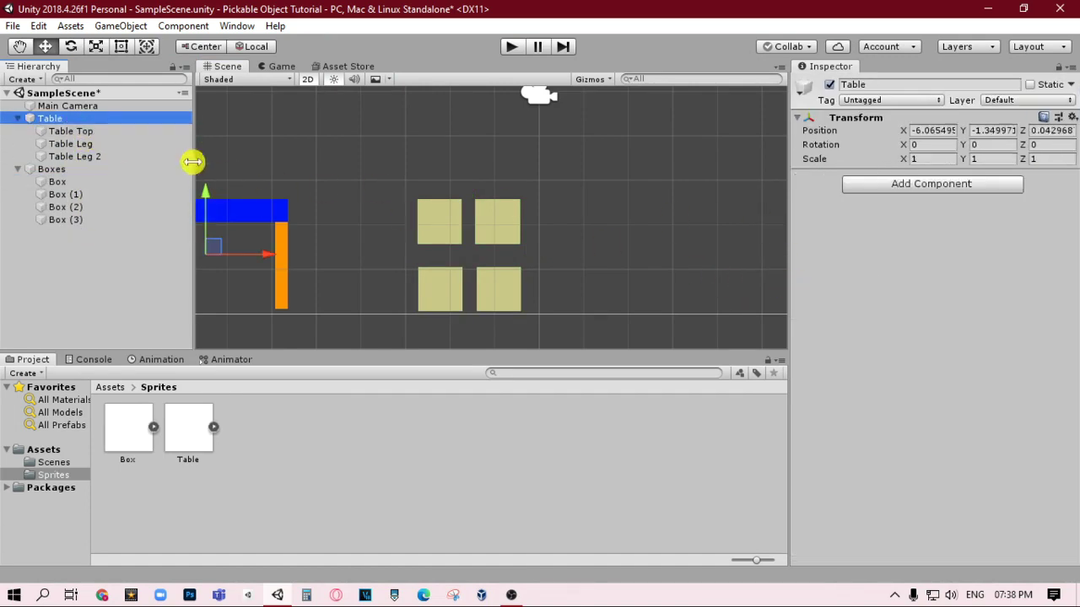
# Give Table Top, Table Leg and Table Leg 2 each a Box Collider 2D
pyautogui.click(126, 144)
pyautogui.press('Up')
pyautogui.keyDown('shift'); pyautogui.click(127, 143); pyautogui.keyUp('shift')
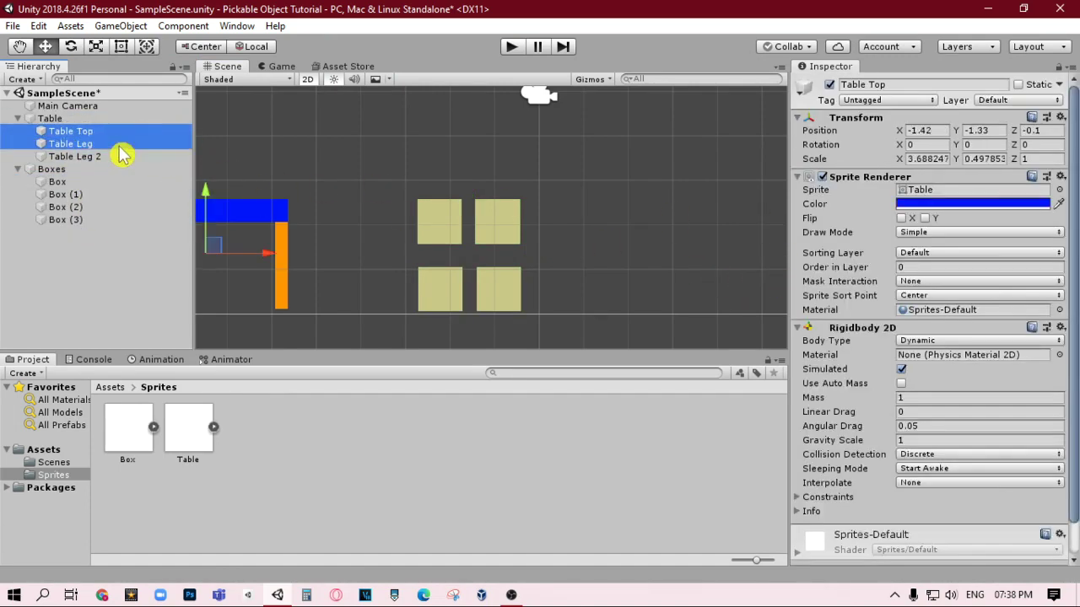
pyautogui.keyDown('shift'); pyautogui.click(85, 156); pyautogui.keyUp('shift')
pyautogui.scroll(-2, 903, 502)
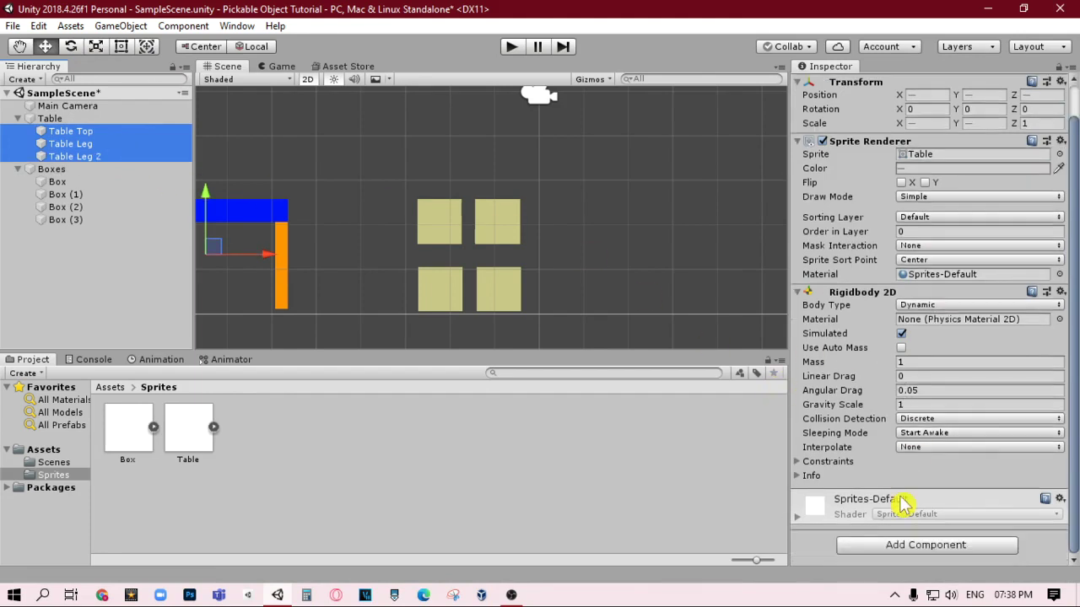
pyautogui.click(891, 545)
pyautogui.press('Down')
pyautogui.press('Return')
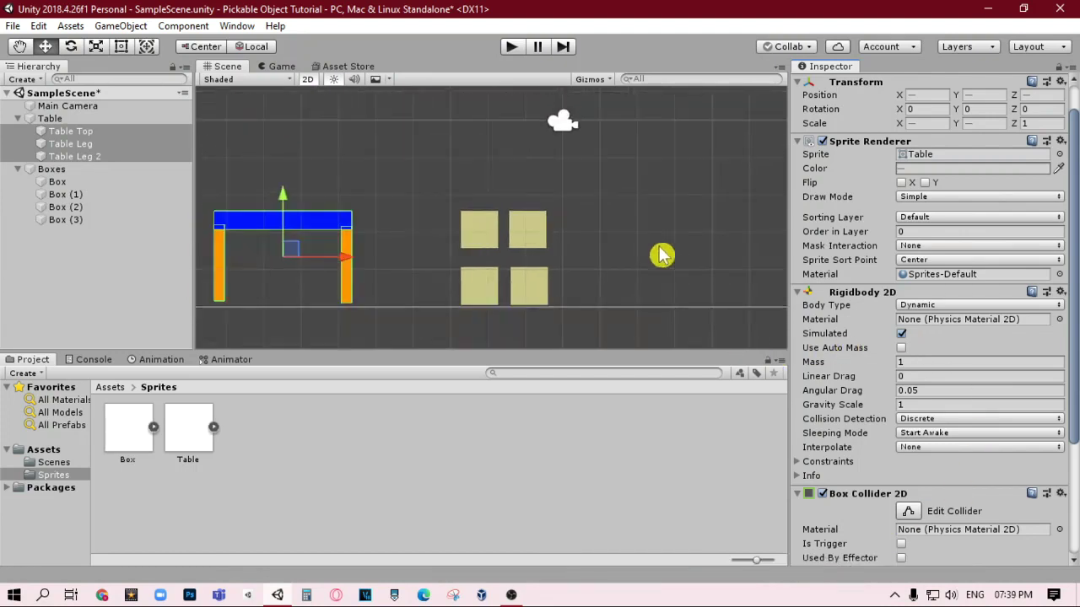
pyautogui.click(549, 182)
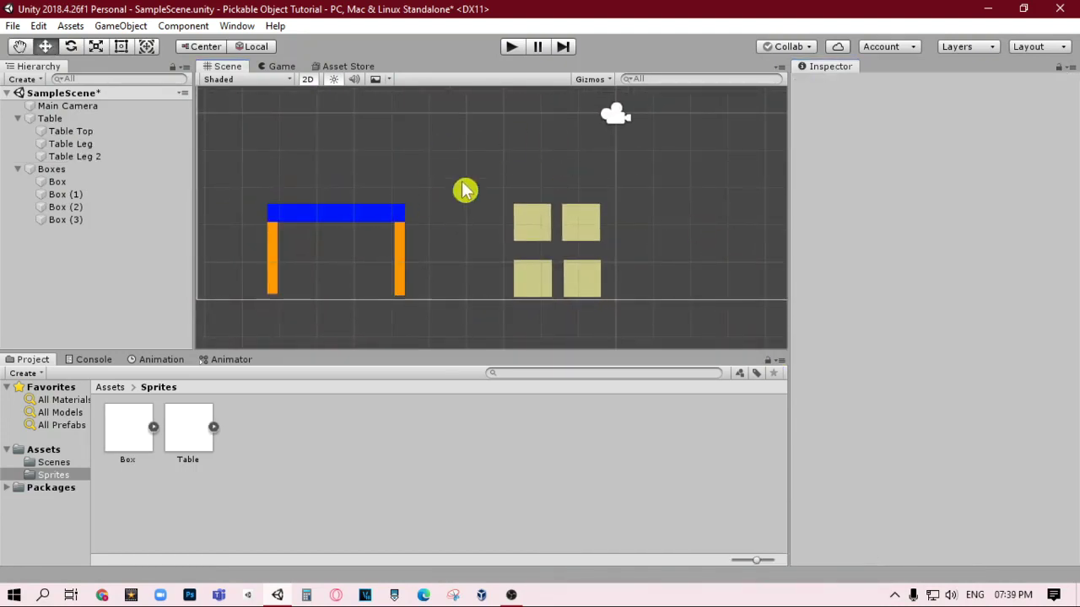
pyautogui.click(511, 47)
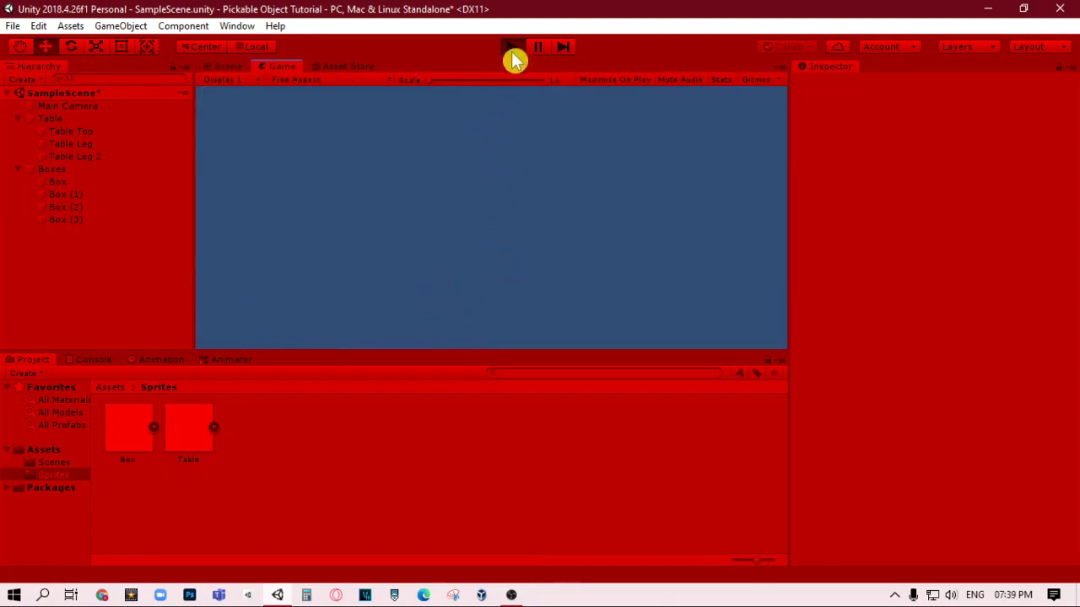
pyautogui.click(511, 48)
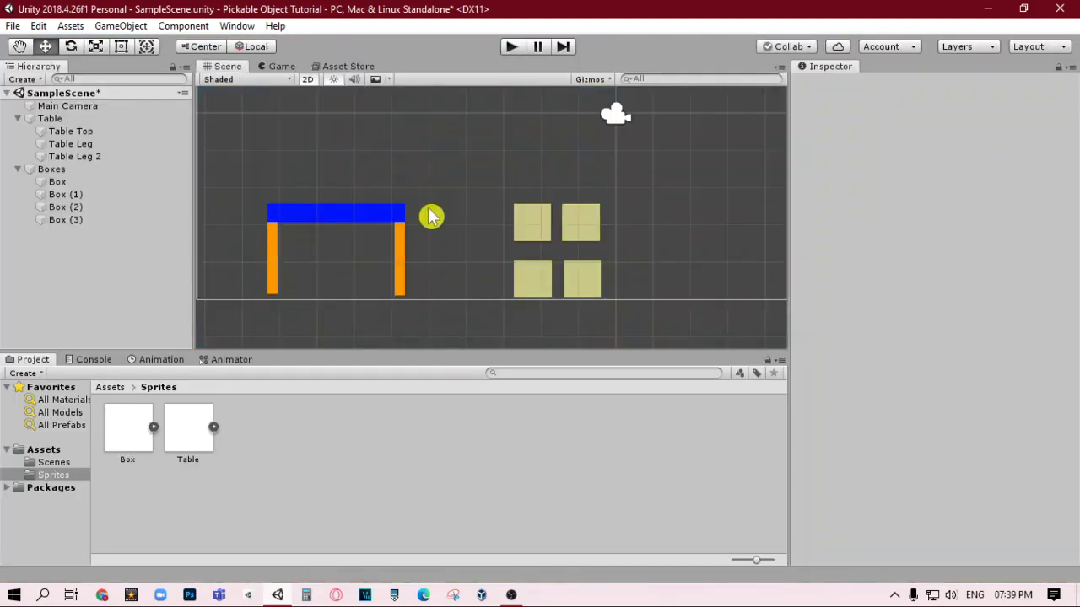
pyautogui.scroll(-1, 413, 160)
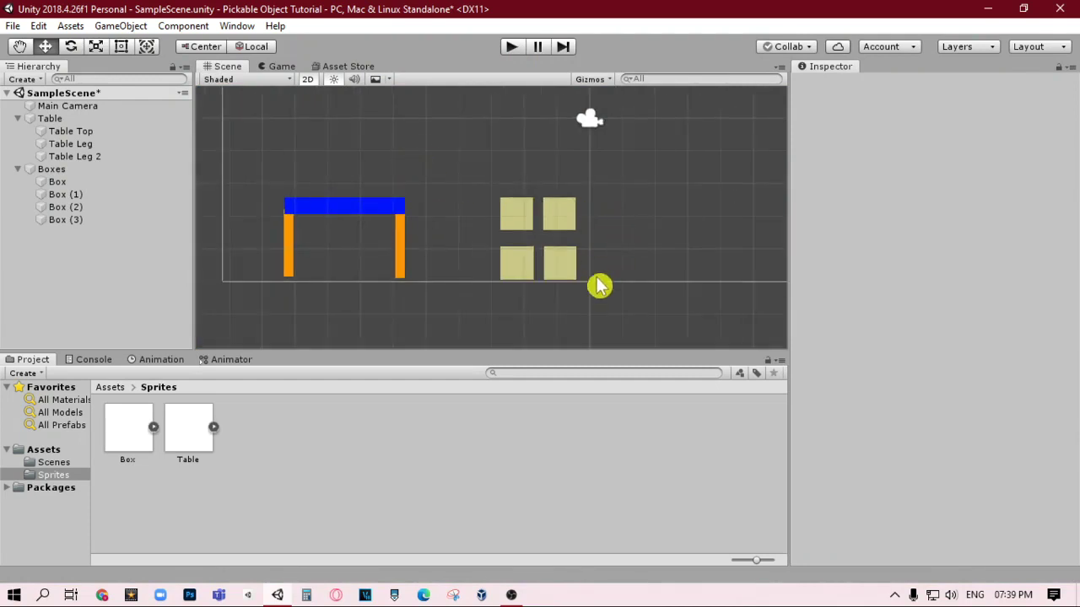
pyautogui.moveTo(598, 291); pyautogui.dragTo(272, 174)
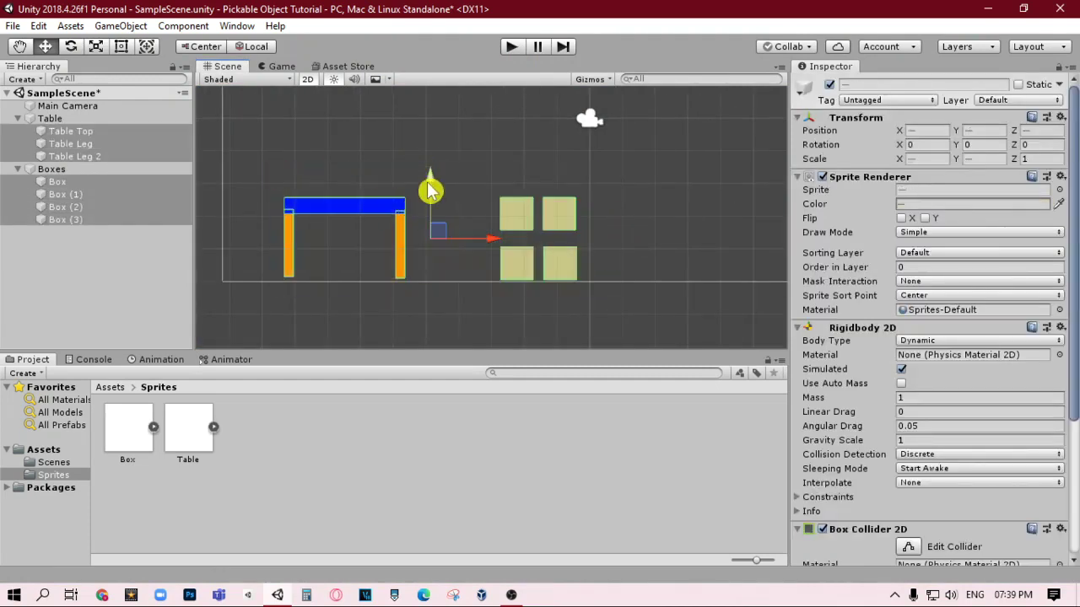
# Raise the table and boxes, then create a square sprite named Floor and place it in the scene
pyautogui.moveTo(429, 181); pyautogui.dragTo(436, 122)
pyautogui.click(667, 185)
pyautogui.scroll(-1, 667, 186)
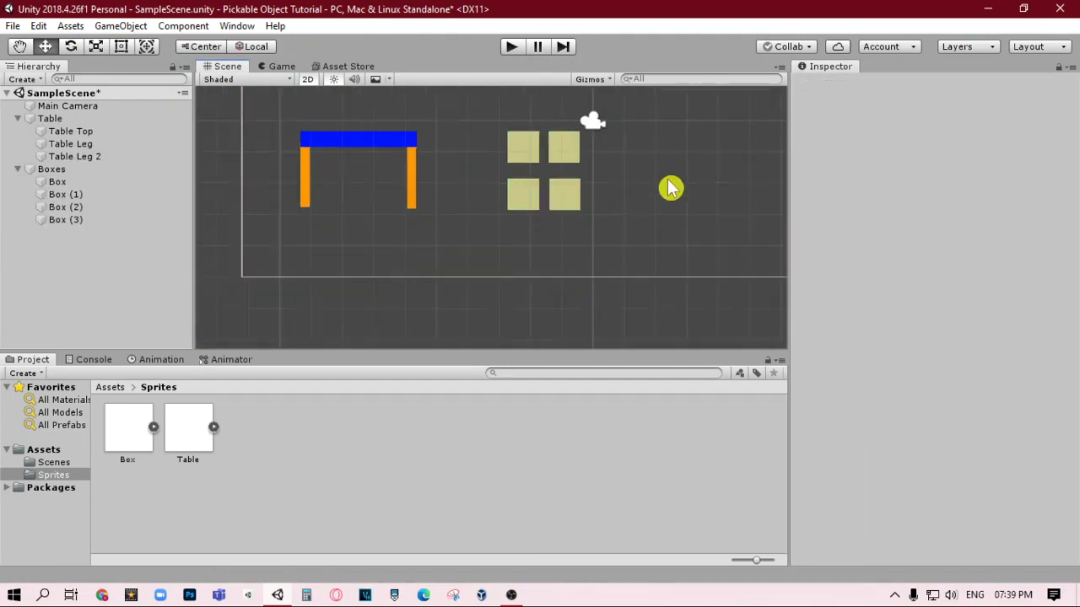
pyautogui.rightClick(275, 447)
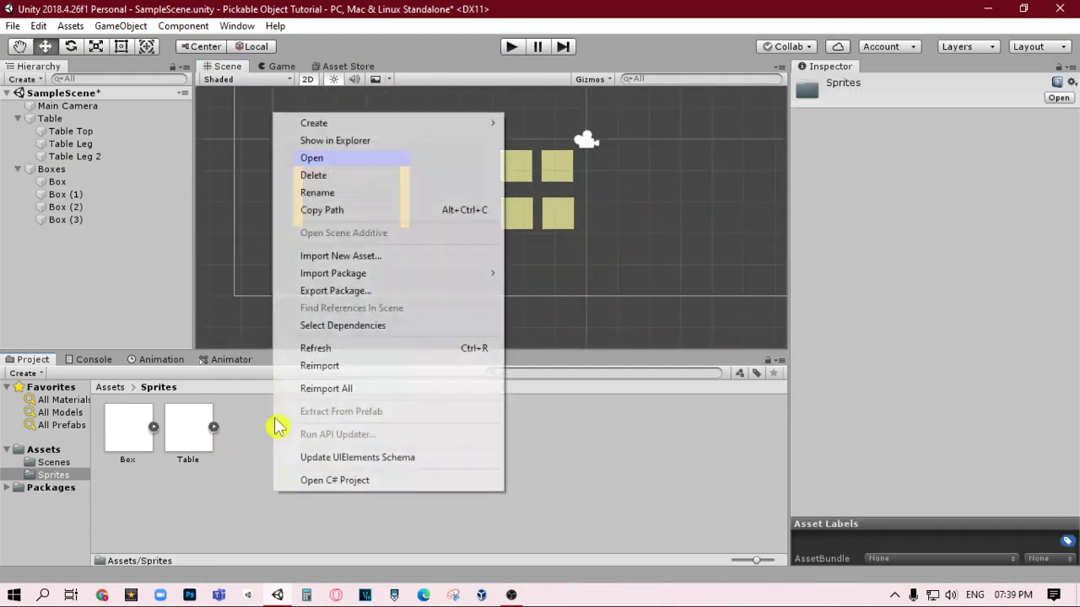
pyautogui.moveTo(354, 125)
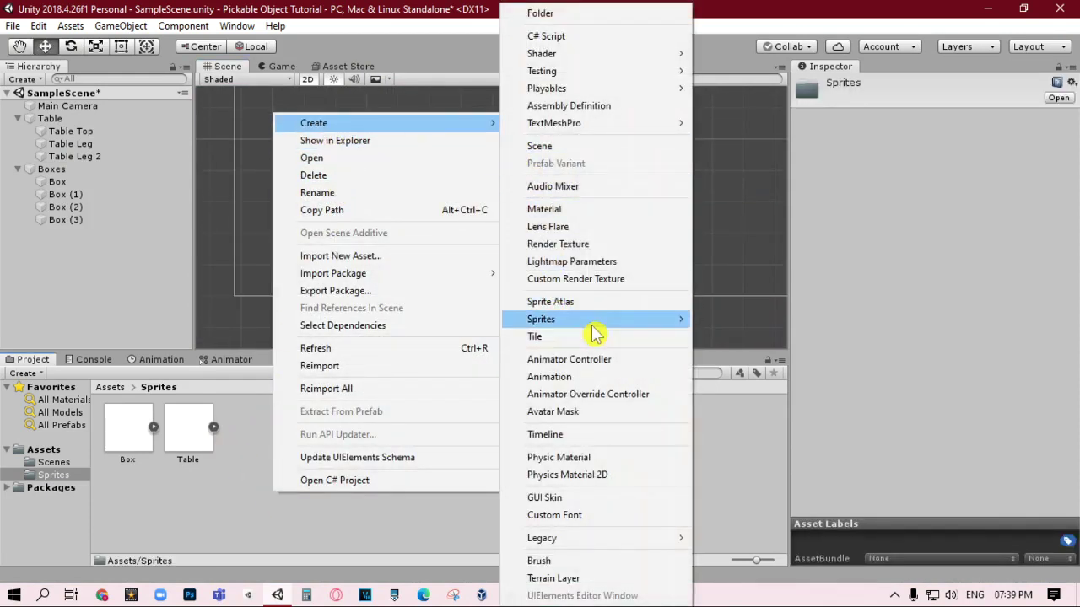
pyautogui.moveTo(674, 320)
pyautogui.click(725, 317)
pyautogui.write('Floor')
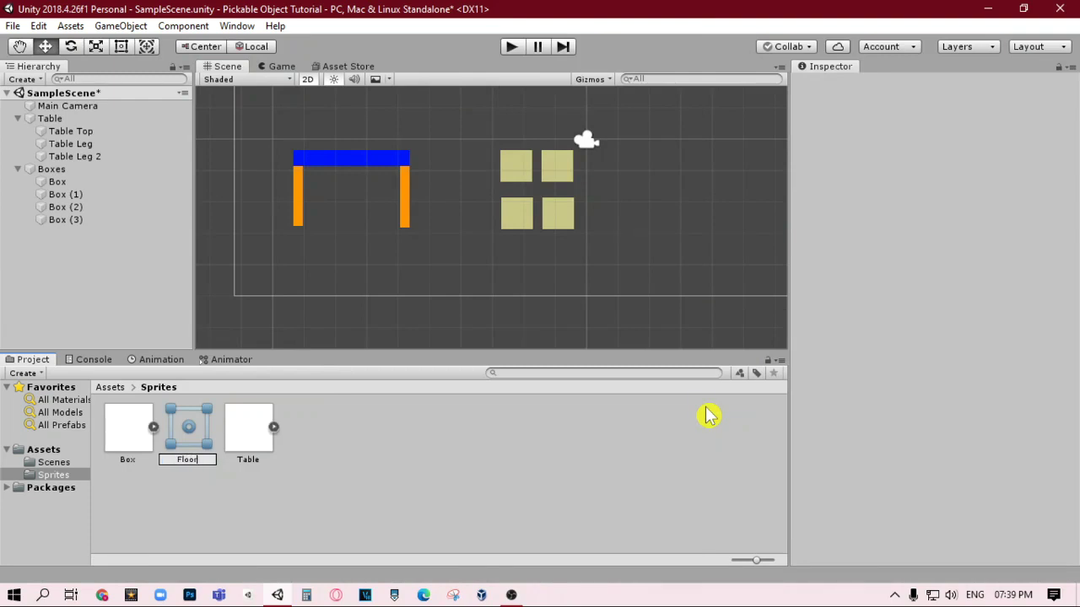
pyautogui.click(709, 415)
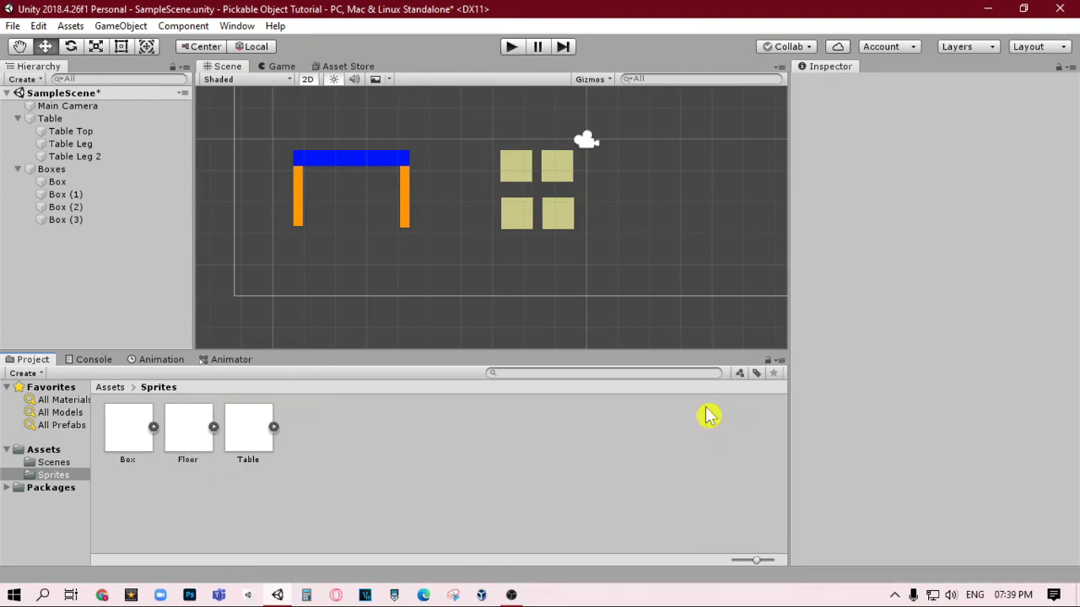
pyautogui.moveTo(186, 435); pyautogui.dragTo(251, 287)
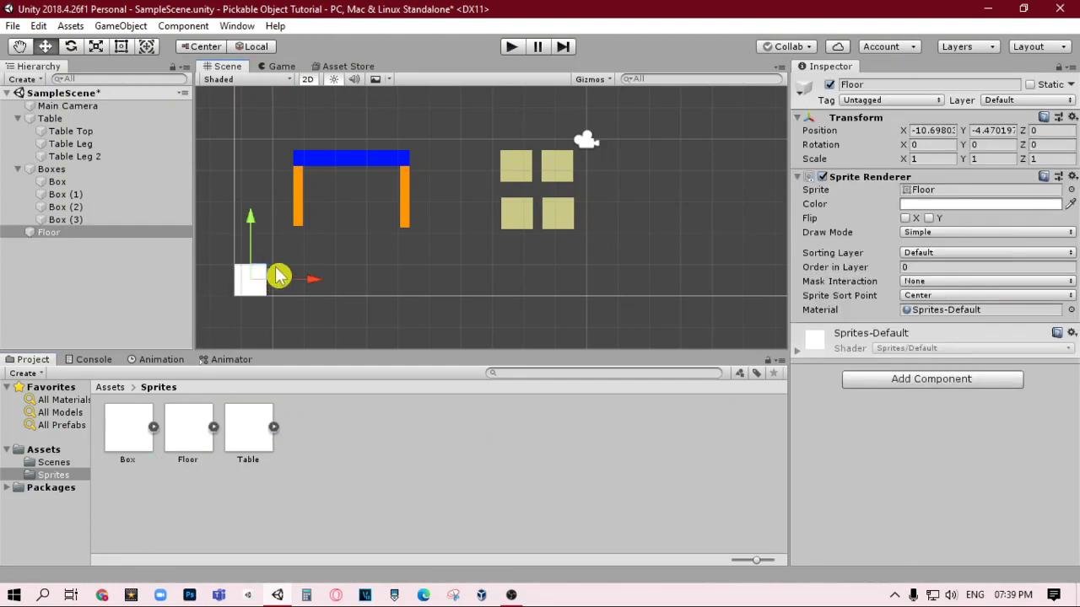
# Stretch the Floor into a wide slab, scale about 17.9 by 2.09, beneath the table and boxes
pyautogui.click(96, 47)
pyautogui.moveTo(251, 213); pyautogui.dragTo(252, 201)
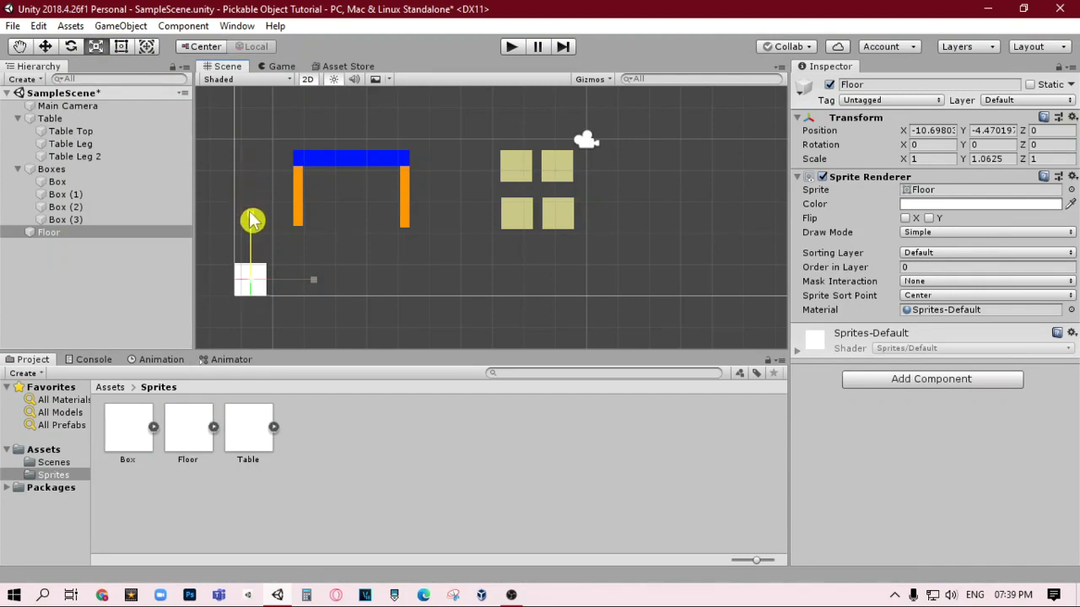
pyautogui.click(121, 48)
pyautogui.moveTo(341, 248)
pyautogui.mouseDown()
pyautogui.moveTo(791, 246)
pyautogui.moveTo(786, 230)
pyautogui.mouseUp()
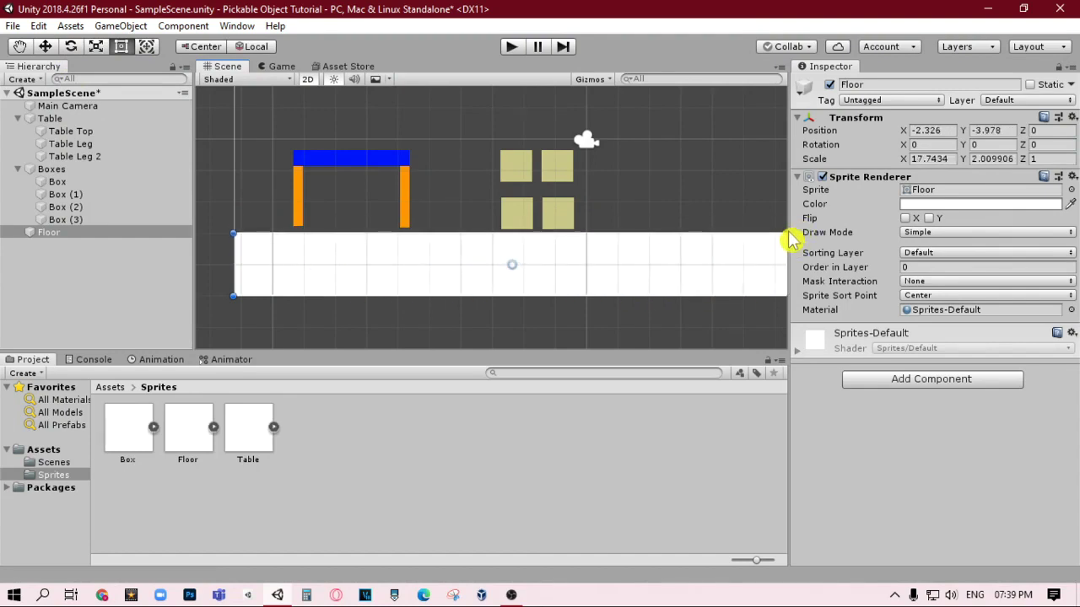
pyautogui.scroll(-1, 690, 183)
pyautogui.moveTo(690, 183); pyautogui.dragTo(672, 222, button='middle')
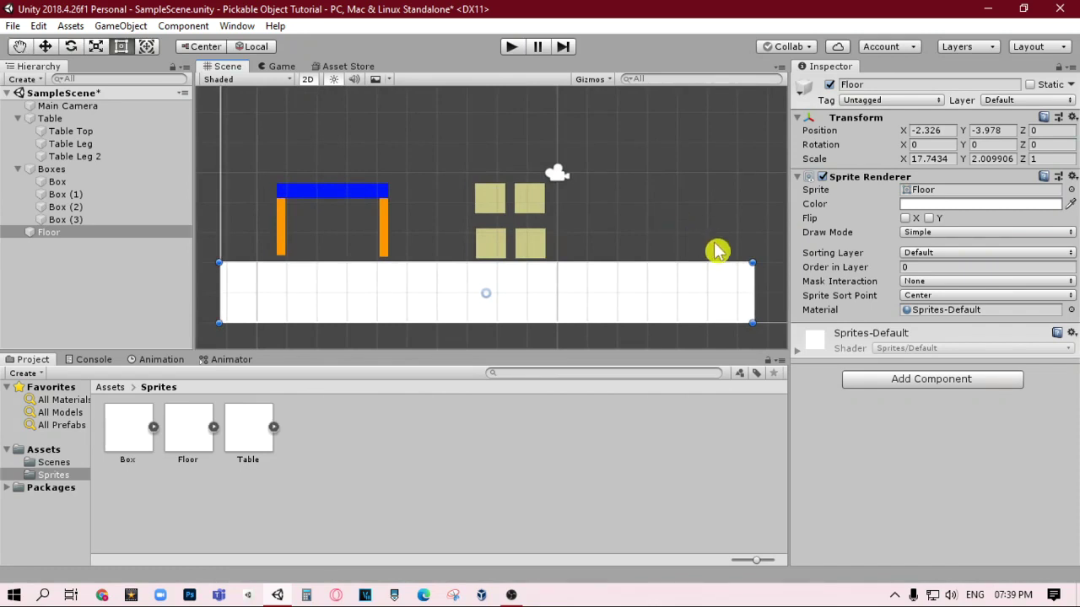
pyautogui.moveTo(752, 262); pyautogui.dragTo(760, 262)
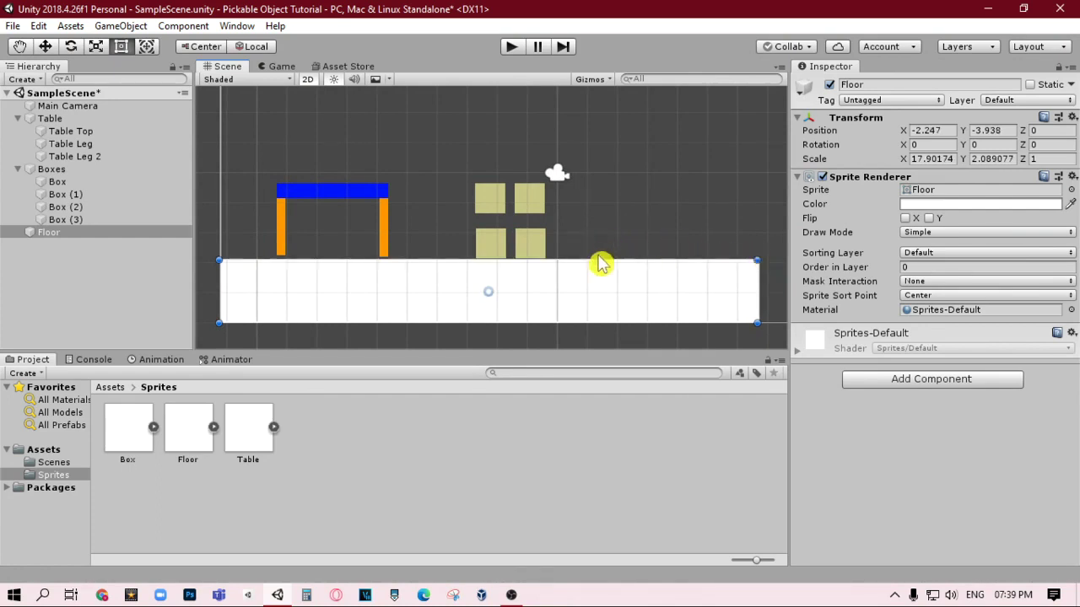
# Add a Box Collider 2D to the Floor
pyautogui.click(852, 388)
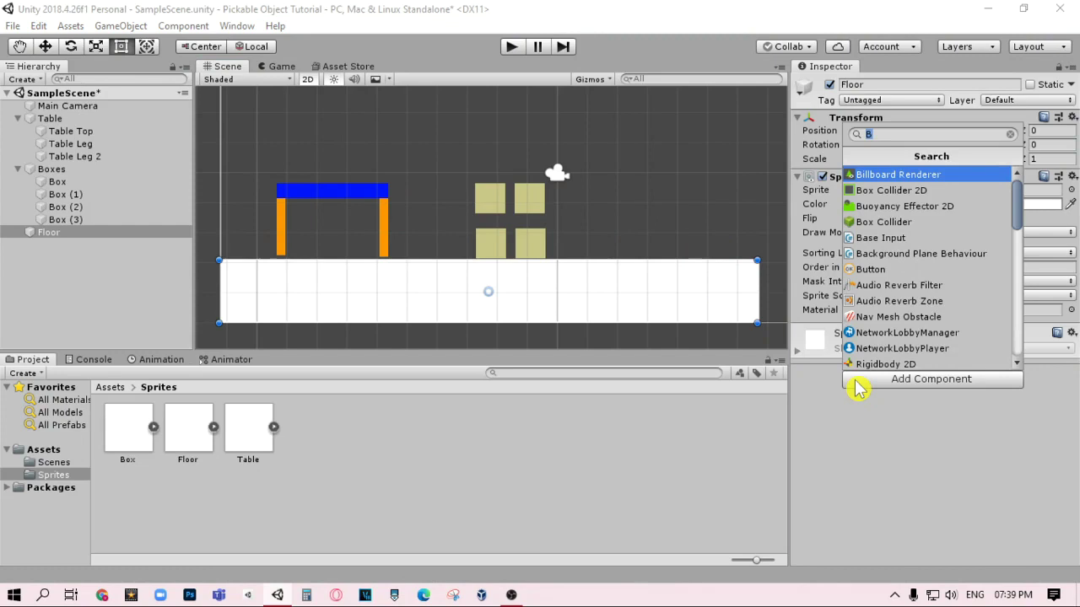
pyautogui.press('Down')
pyautogui.press('Return')
pyautogui.scroll(2, 639, 221)
pyautogui.scroll(2, 633, 225)
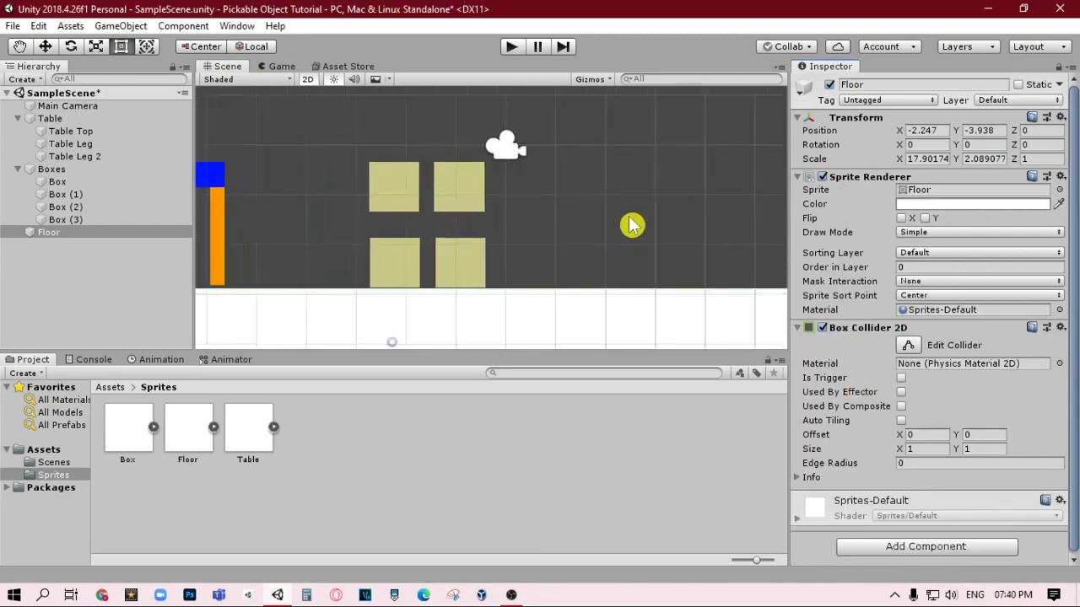
pyautogui.scroll(1, 569, 261)
pyautogui.scroll(2, 571, 258)
# Lower the table parts onto the floor, raise Table Leg 2 to meet the top, and run the game
pyautogui.moveTo(571, 258); pyautogui.dragTo(677, 234, button='middle')
pyautogui.scroll(2, 611, 246)
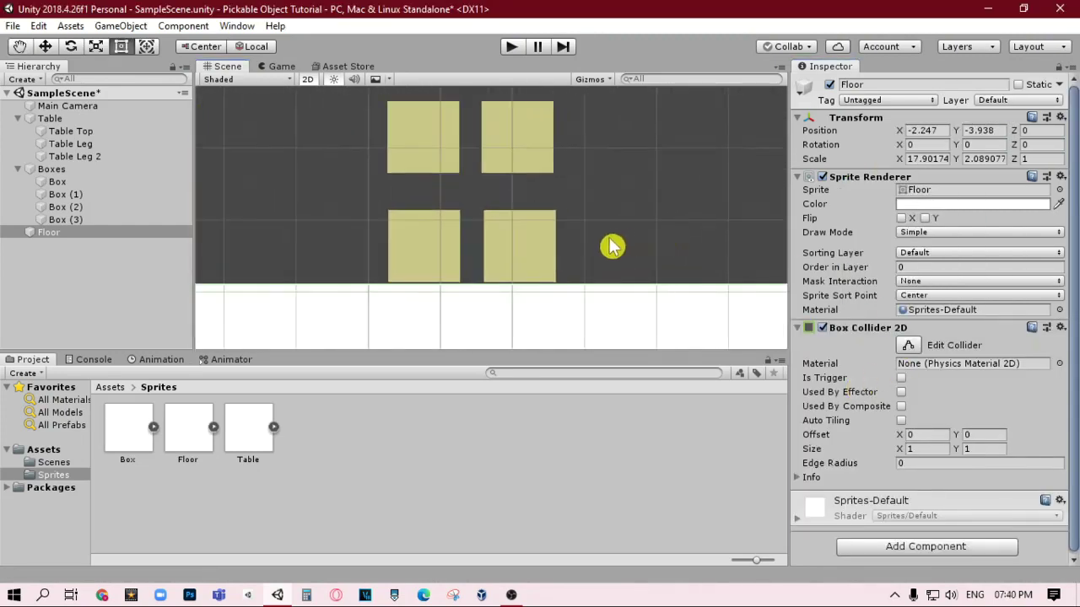
pyautogui.moveTo(612, 246); pyautogui.dragTo(928, 248, button='middle')
pyautogui.moveTo(586, 273); pyautogui.dragTo(303, 154)
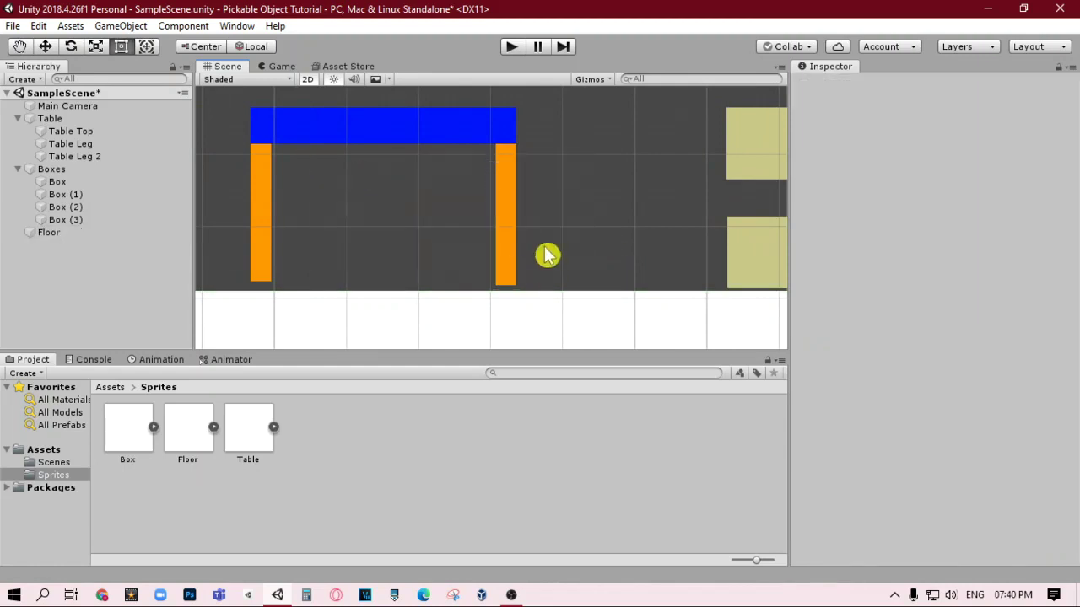
pyautogui.moveTo(540, 299); pyautogui.dragTo(249, 78)
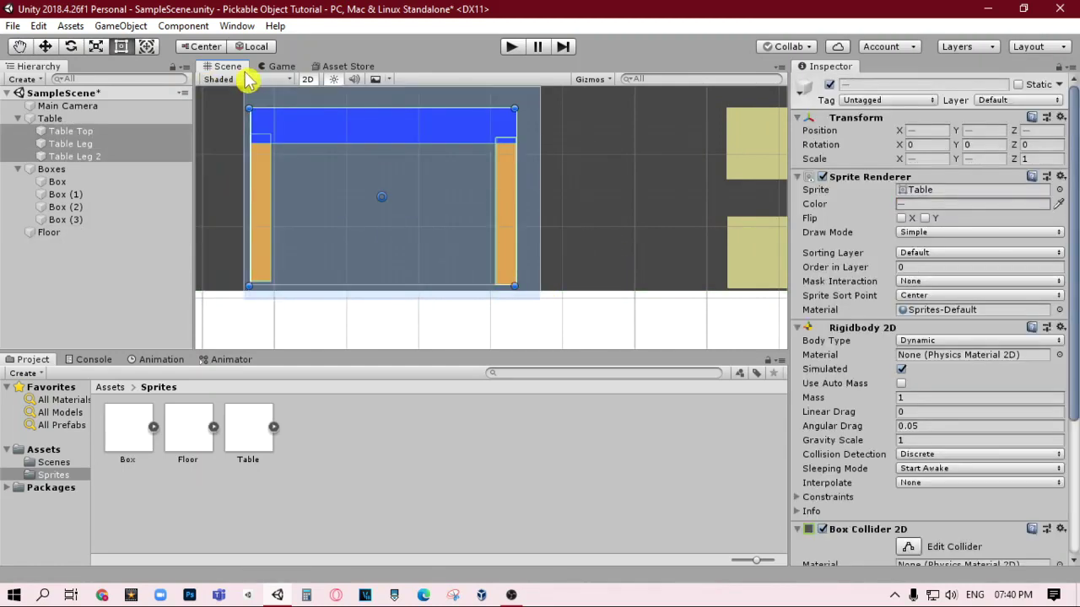
pyautogui.click(45, 46)
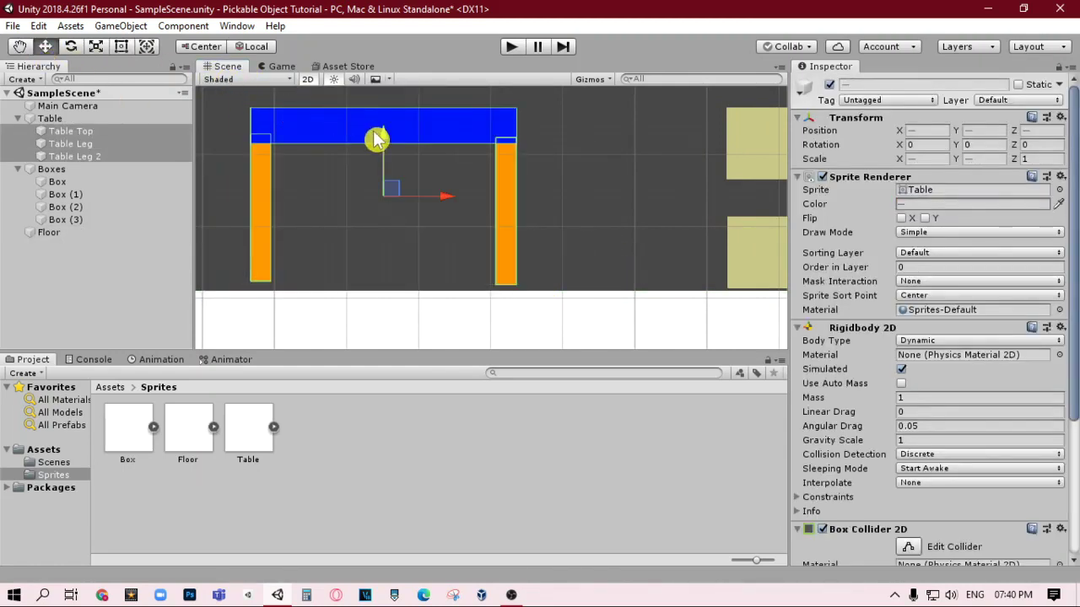
pyautogui.moveTo(377, 139); pyautogui.dragTo(381, 147)
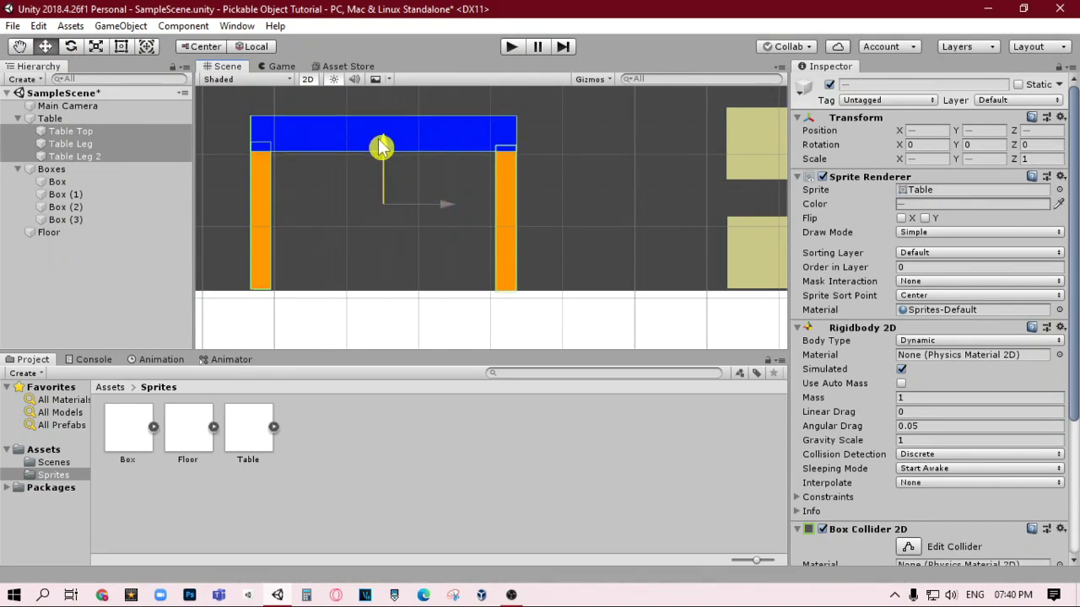
pyautogui.moveTo(381, 147); pyautogui.dragTo(379, 147)
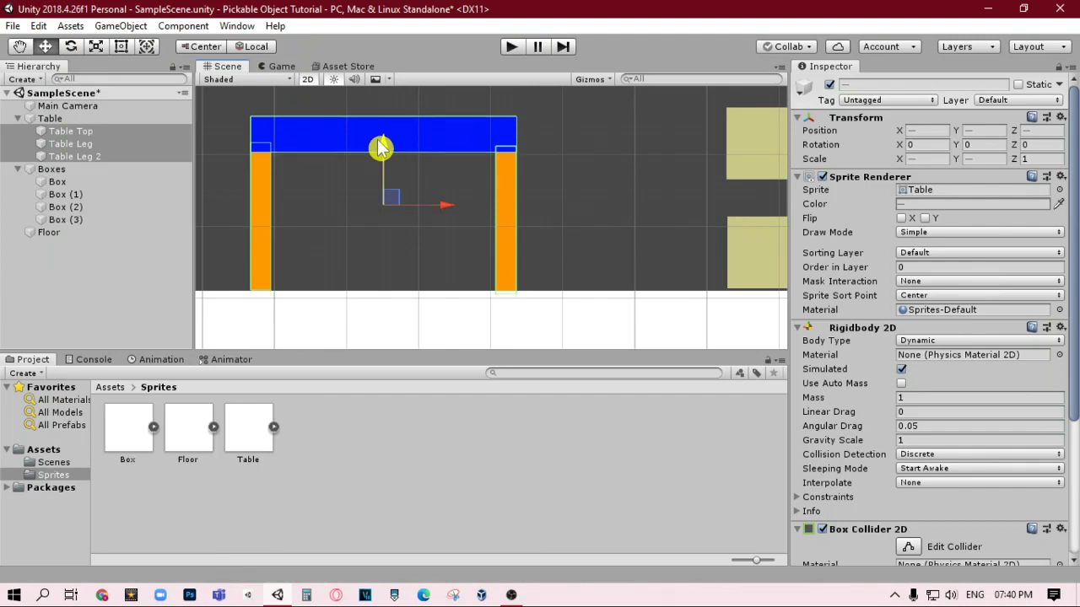
pyautogui.click(506, 187)
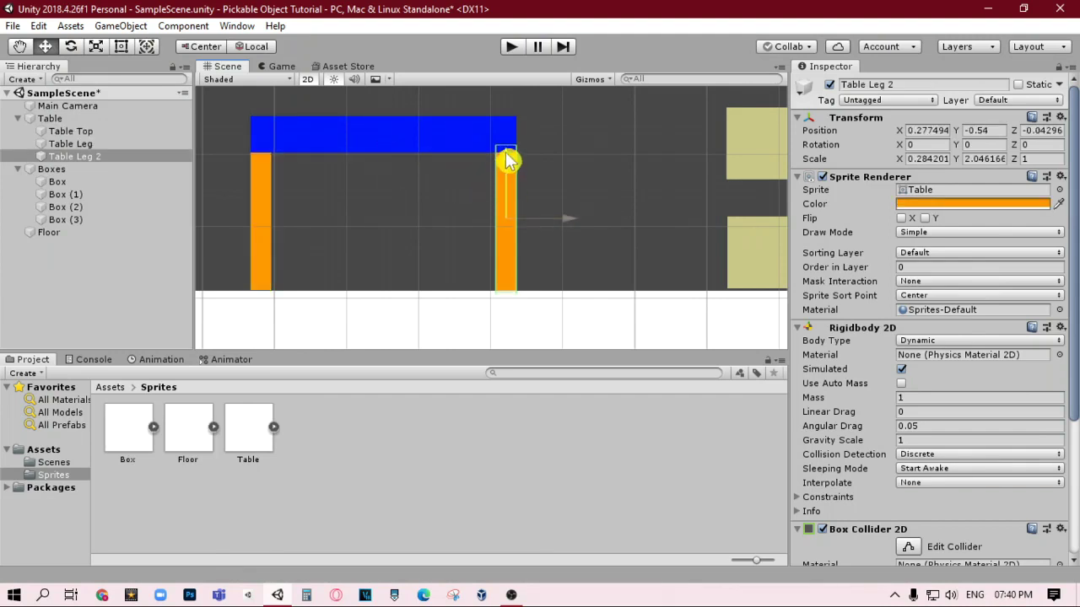
pyautogui.moveTo(506, 162); pyautogui.dragTo(507, 160)
pyautogui.click(585, 132)
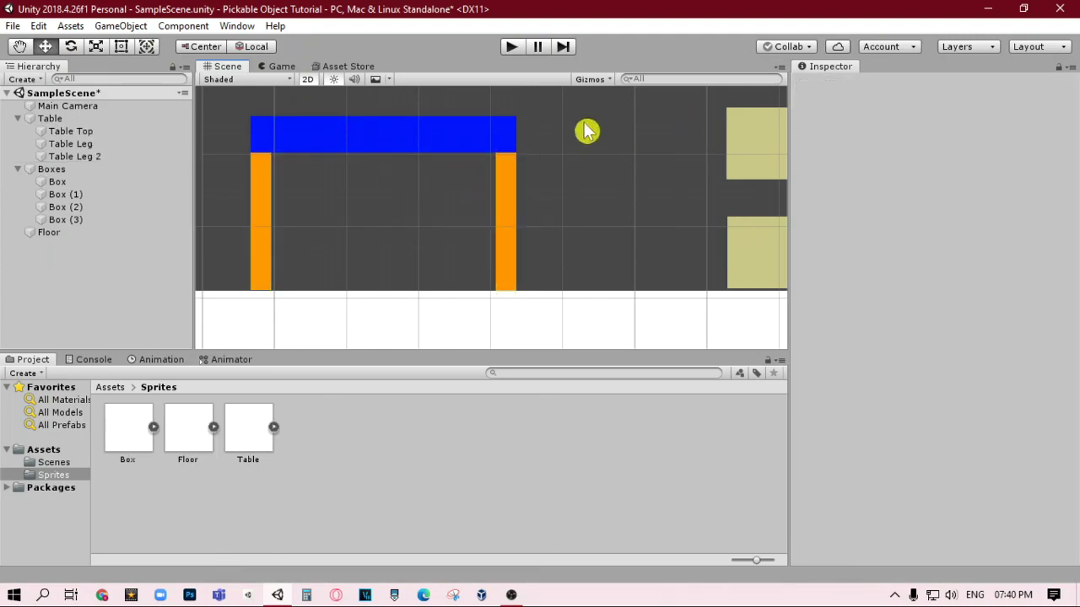
pyautogui.click(510, 47)
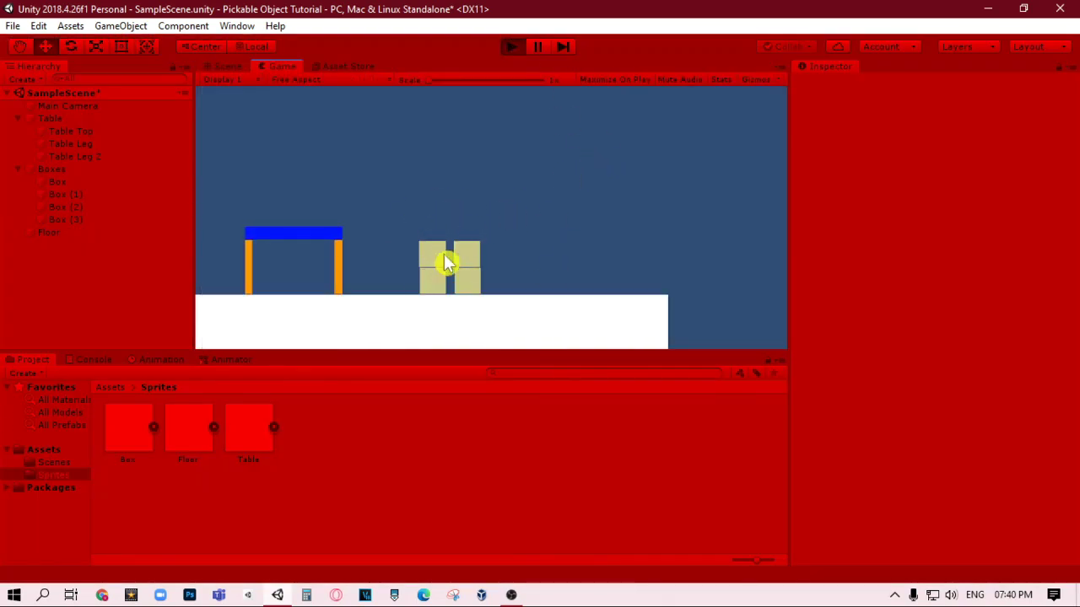
# Exit play mode, reframe the table and boxes, and show the top-level Assets folder
pyautogui.click(511, 47)
pyautogui.scroll(-2, 552, 209)
pyautogui.moveTo(579, 183); pyautogui.dragTo(497, 238, button='middle')
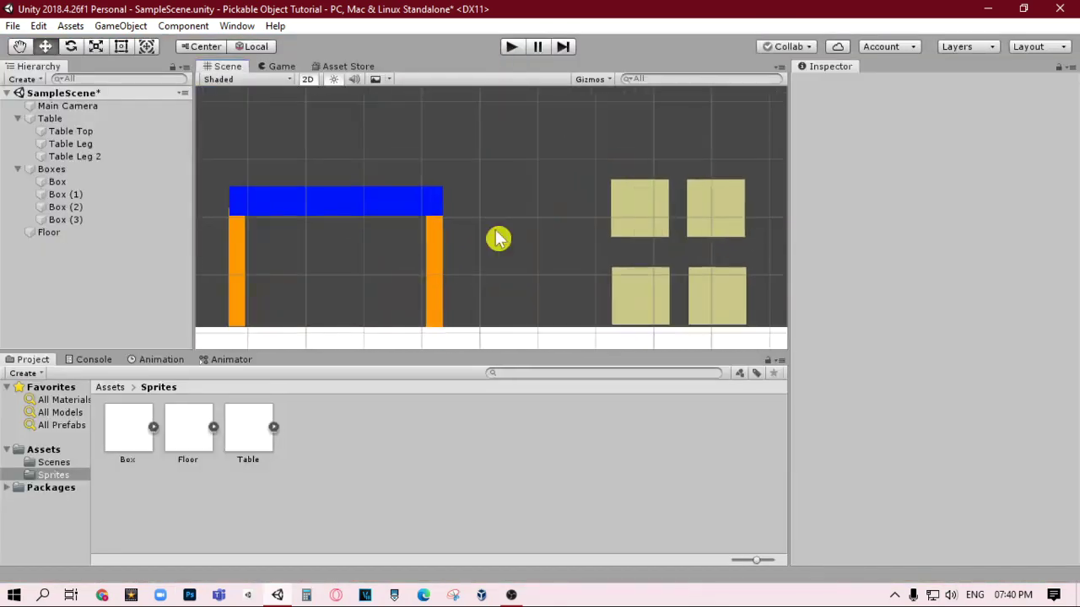
pyautogui.scroll(-2, 497, 238)
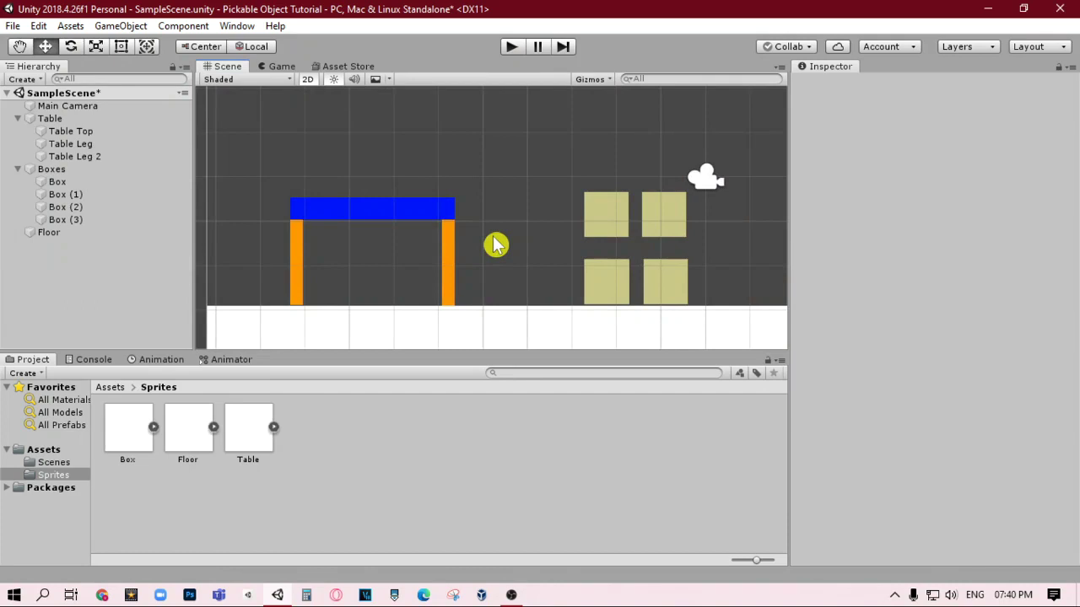
pyautogui.click(113, 388)
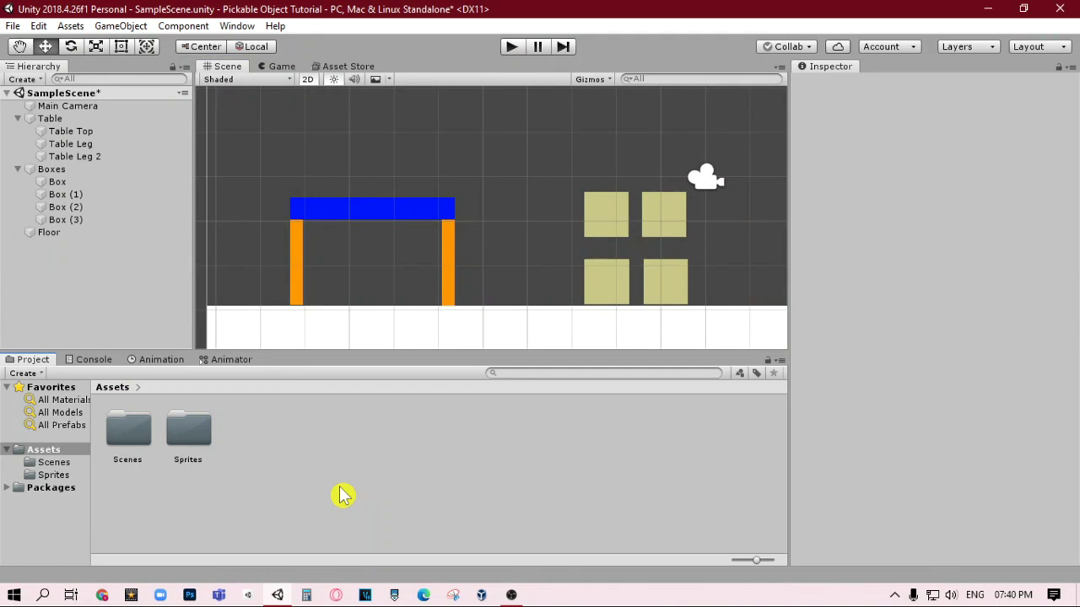
# Select all four boxes and attach a new script component named Pickup to them
pyautogui.click(76, 183)
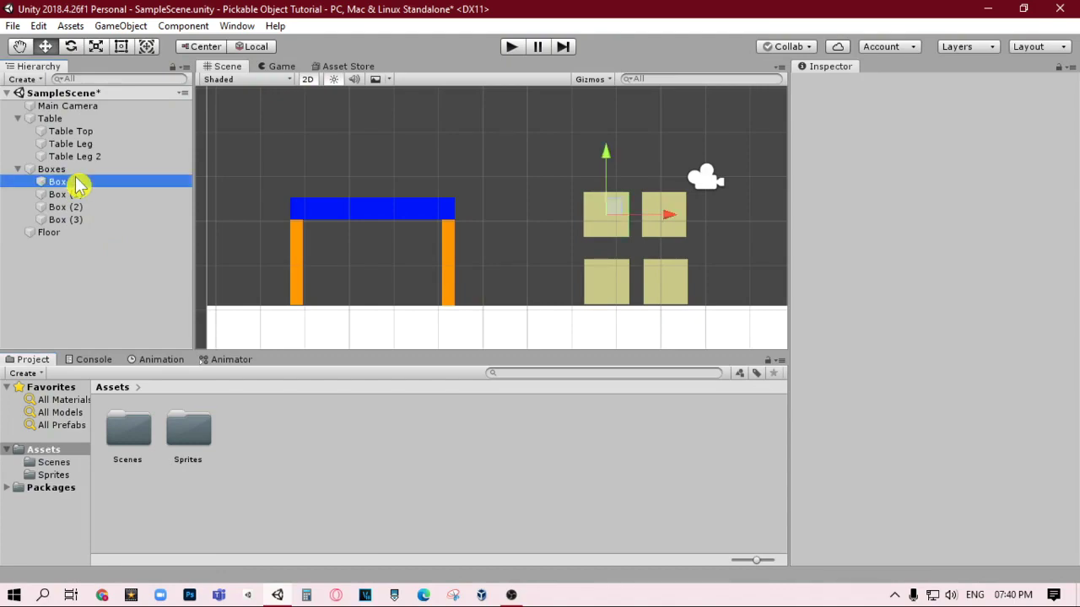
pyautogui.keyDown('ctrl'); pyautogui.click(78, 194); pyautogui.keyUp('ctrl')
pyautogui.keyDown('ctrl'); pyautogui.click(76, 207); pyautogui.keyUp('ctrl')
pyautogui.keyDown('ctrl'); pyautogui.click(78, 219); pyautogui.keyUp('ctrl')
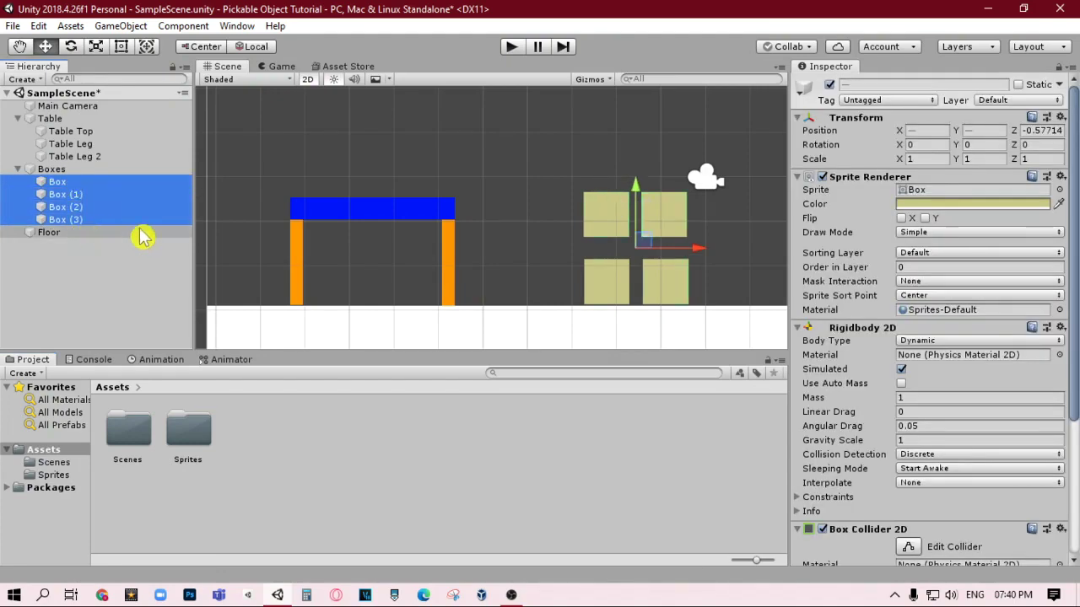
pyautogui.scroll(-5, 892, 525)
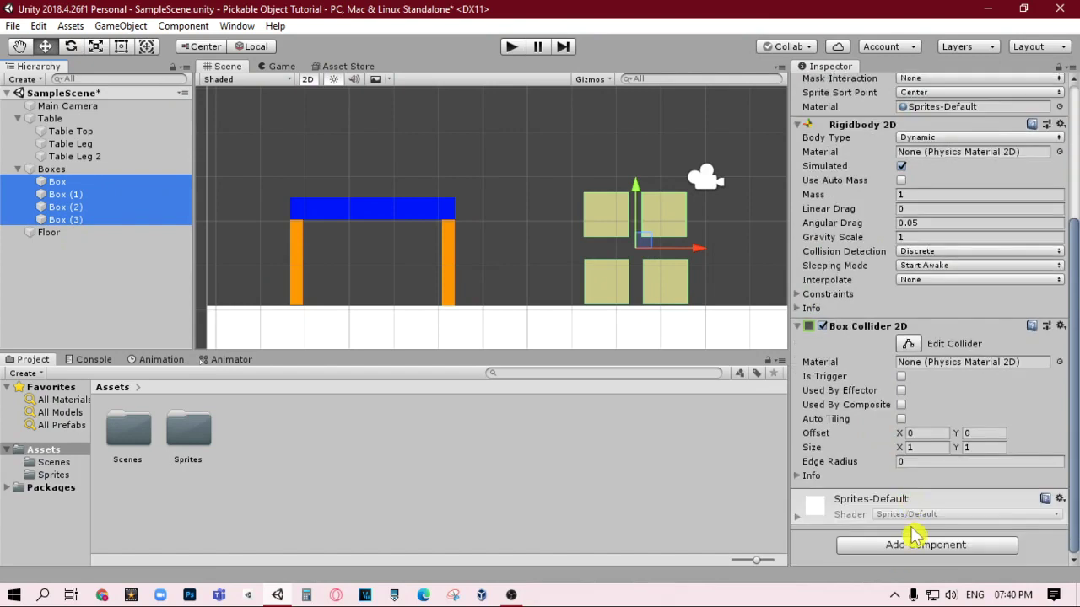
pyautogui.click(915, 549)
pyautogui.write('B')
pyautogui.write('P')
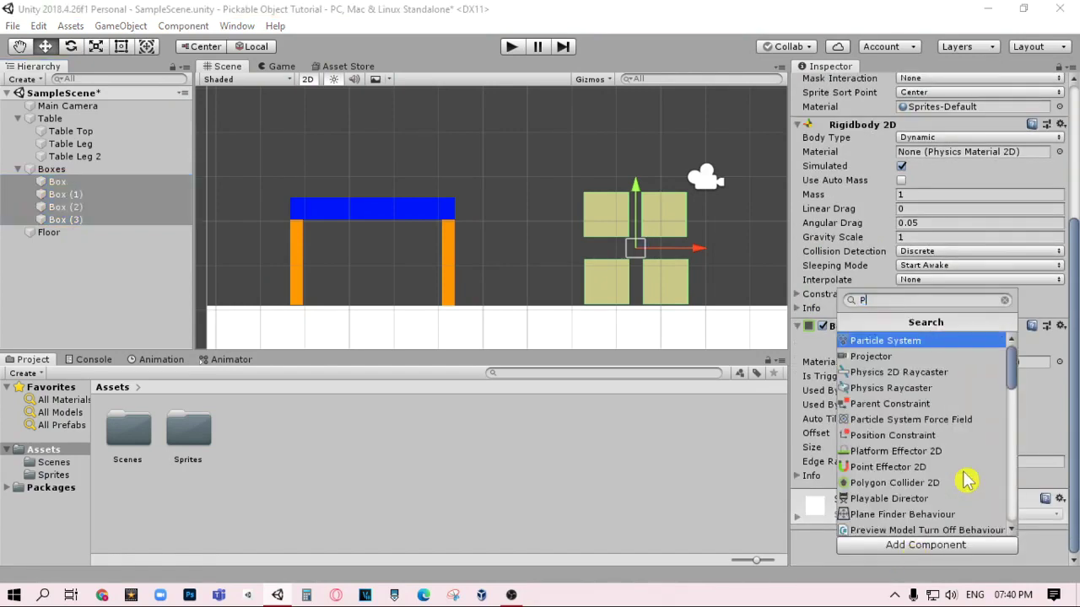
pyautogui.write('ickup')
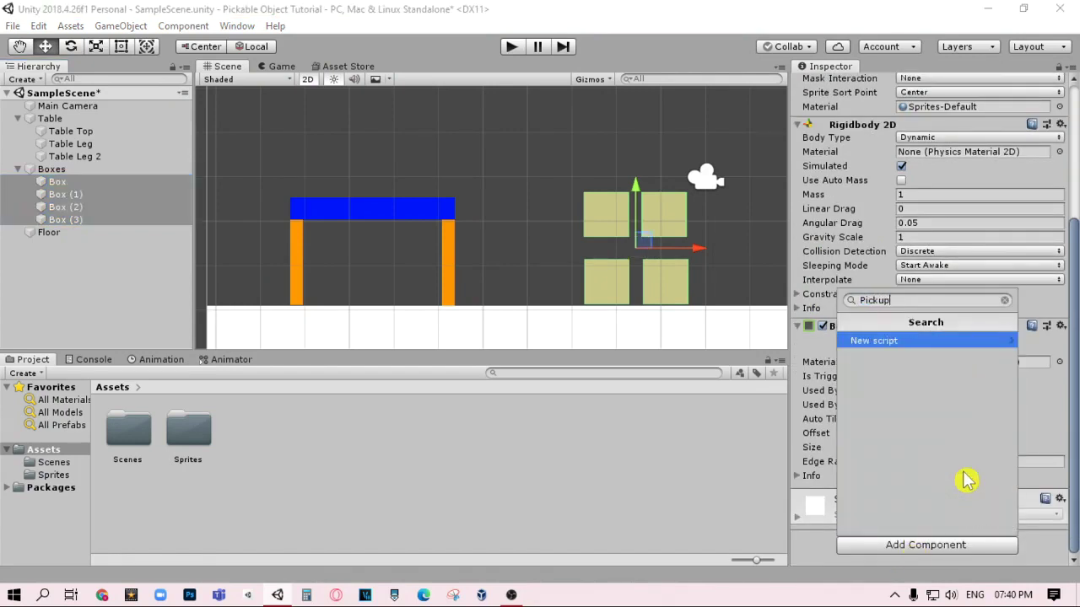
pyautogui.press('Return')
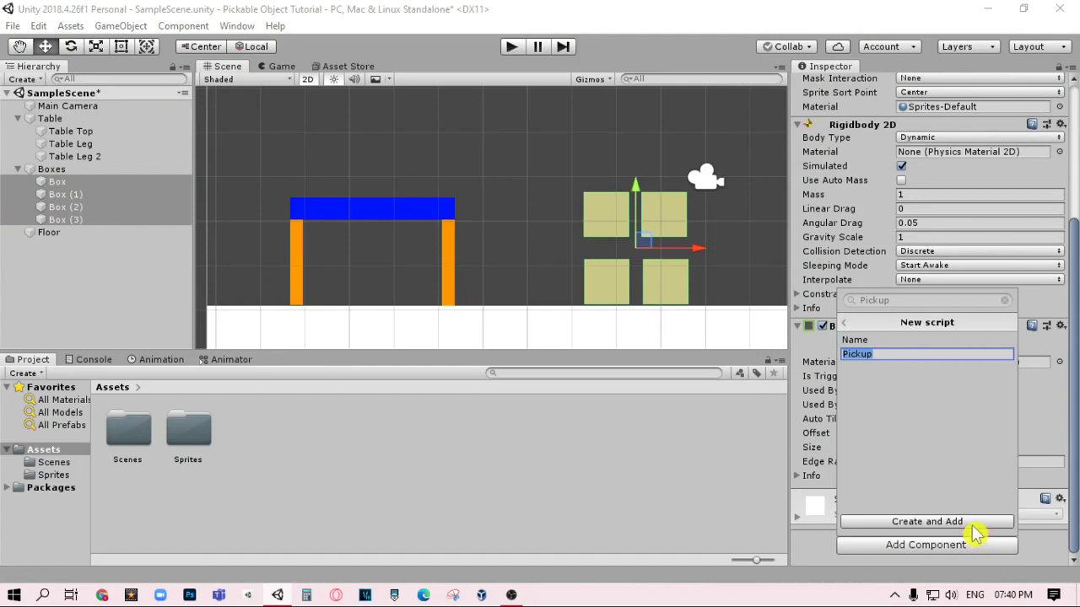
pyautogui.click(970, 522)
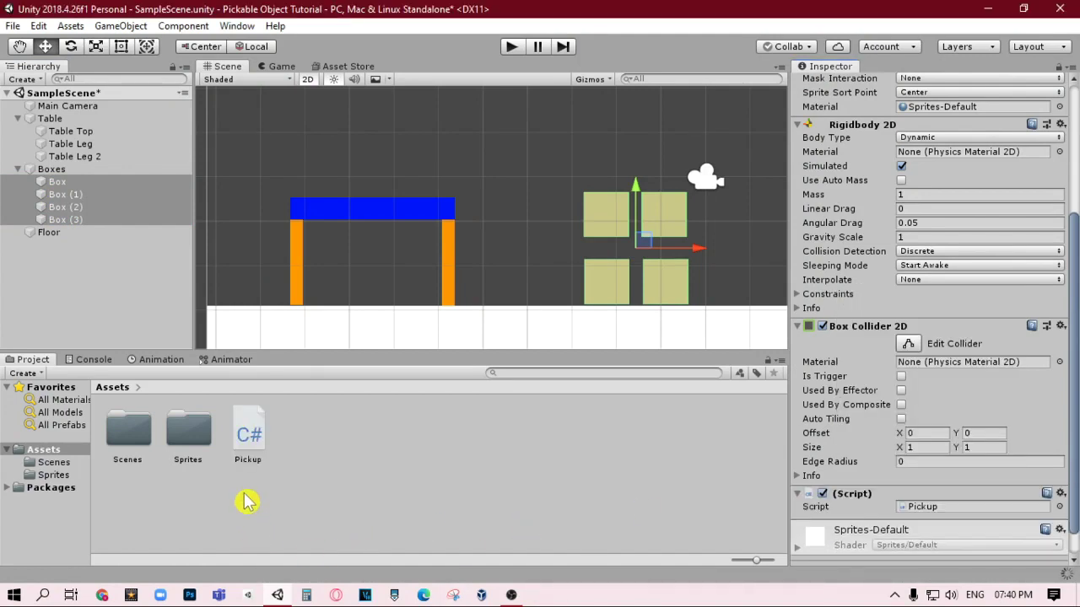
# Open the Pickup script in VS Code and pause the OBS recording
pyautogui.click(249, 434)
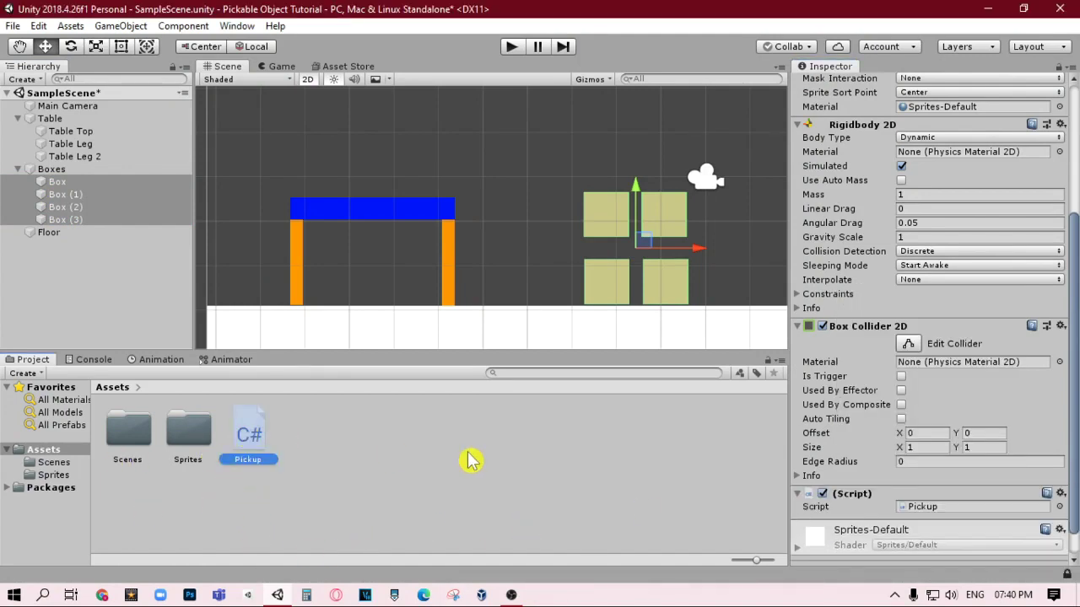
pyautogui.click(379, 472)
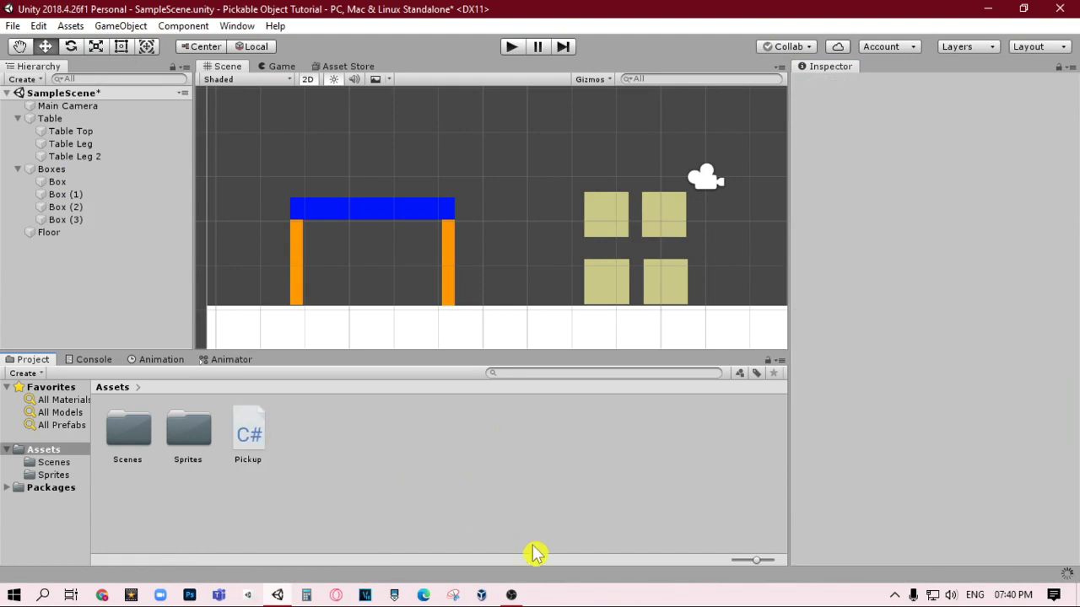
pyautogui.click(511, 595)
pyautogui.click(1064, 473)
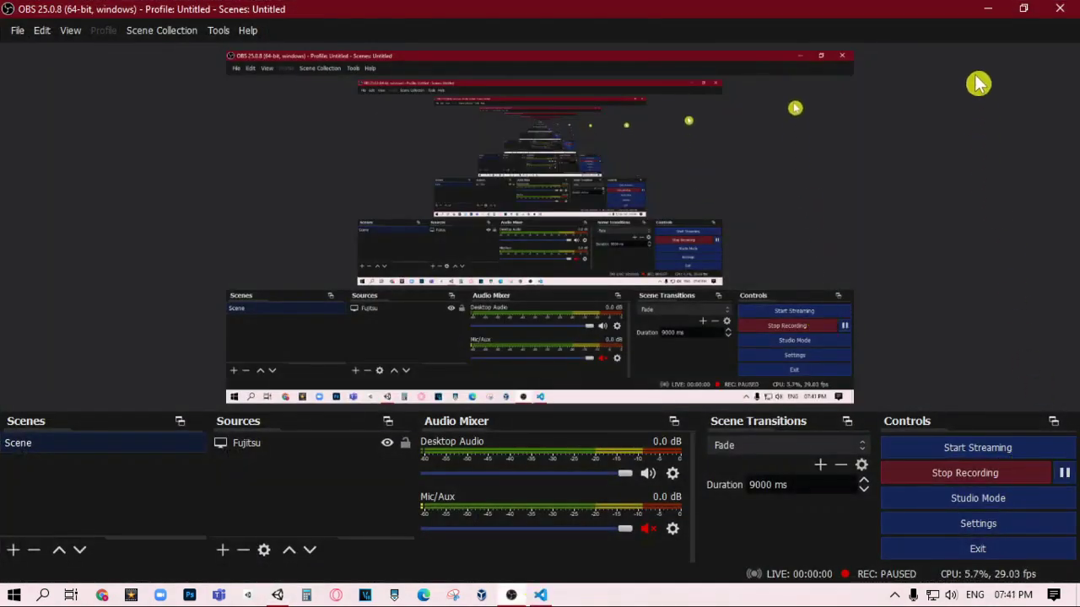
pyautogui.click(987, 8)
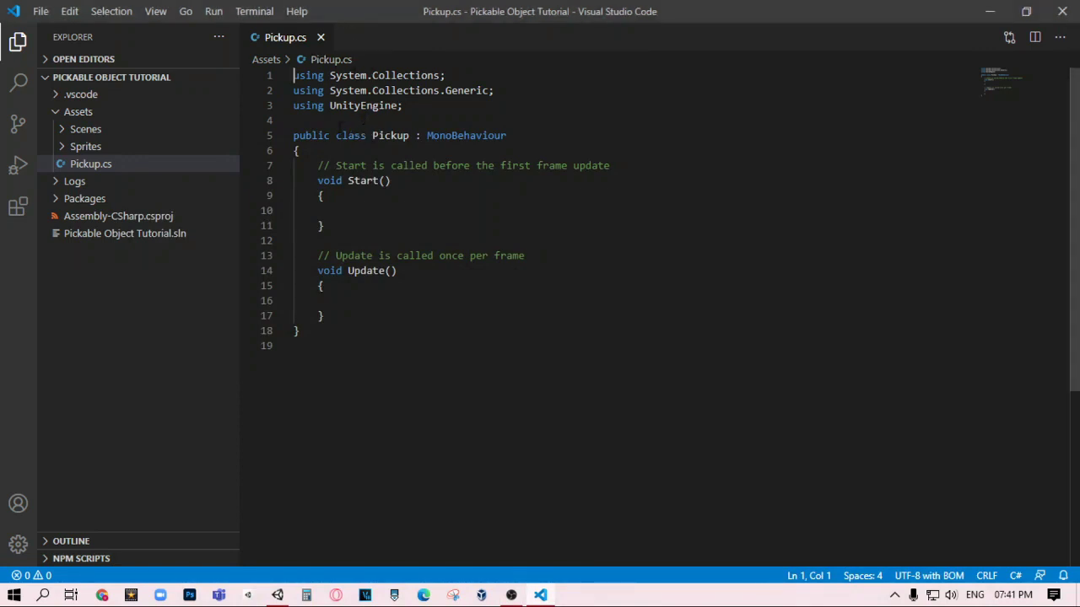
# Delete the Start method and its comment, and declare bool Pressed = false; in their place
pyautogui.click(332, 153)
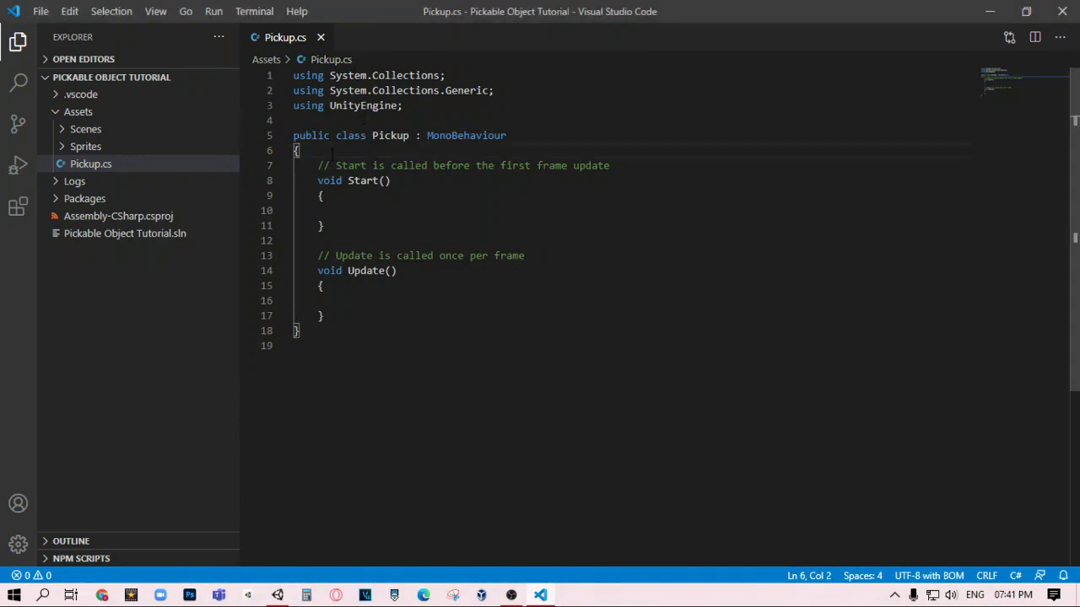
pyautogui.moveTo(347, 226); pyautogui.dragTo(290, 171)
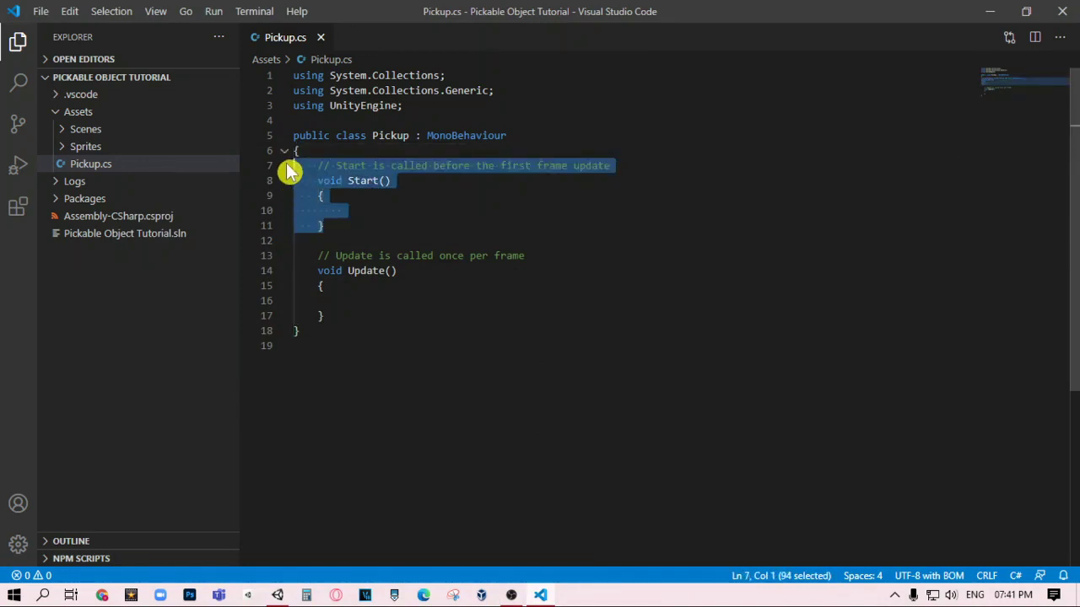
pyautogui.press('Delete')
pyautogui.press('Down')
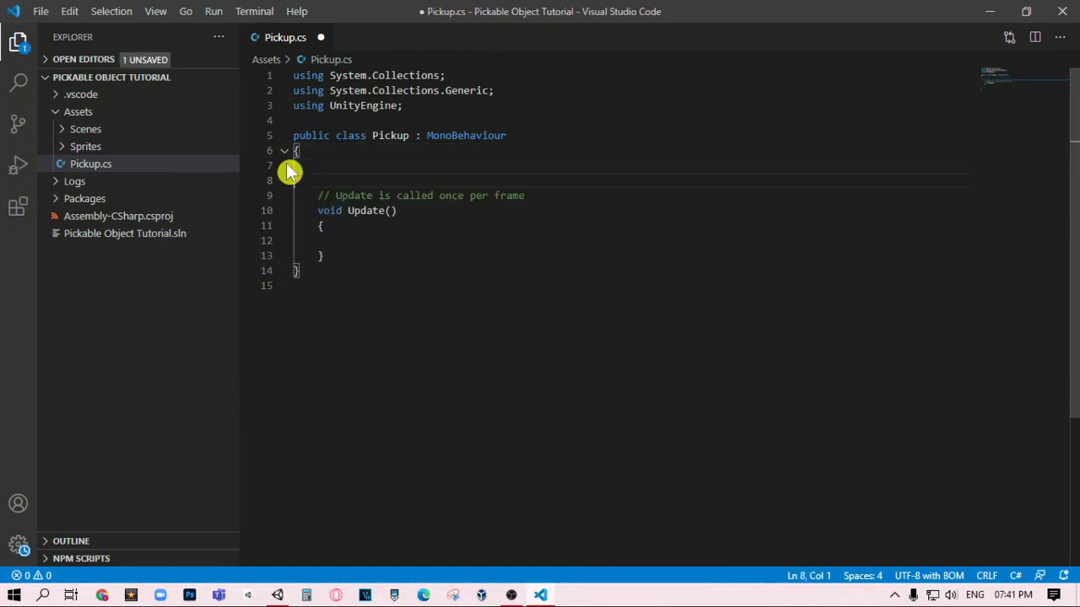
pyautogui.press('BackSpace')
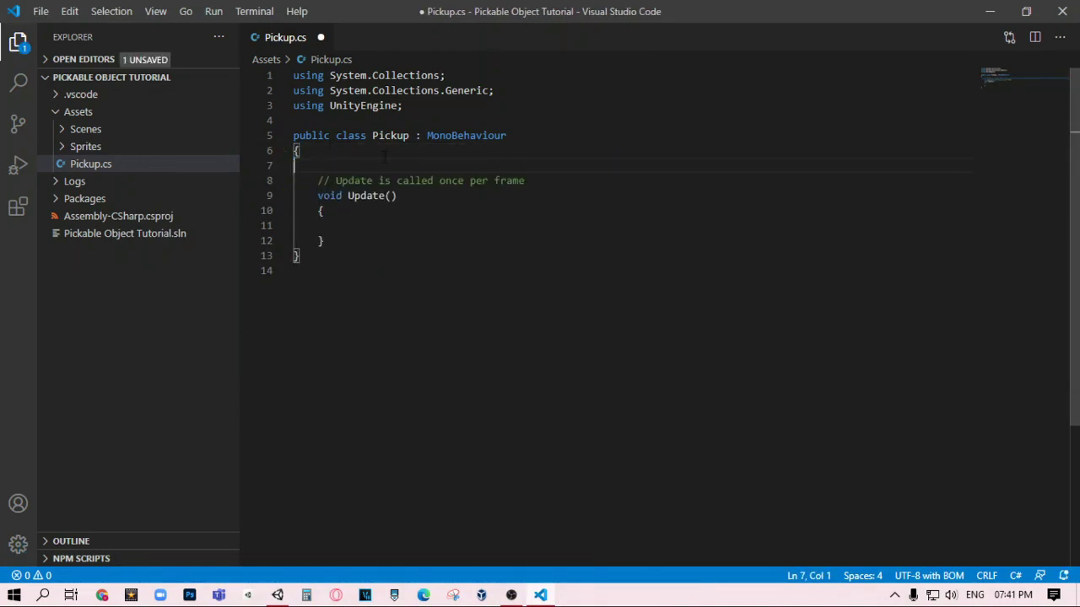
pyautogui.press('Tab')
pyautogui.write('bool')
pyautogui.write(' Pressed')
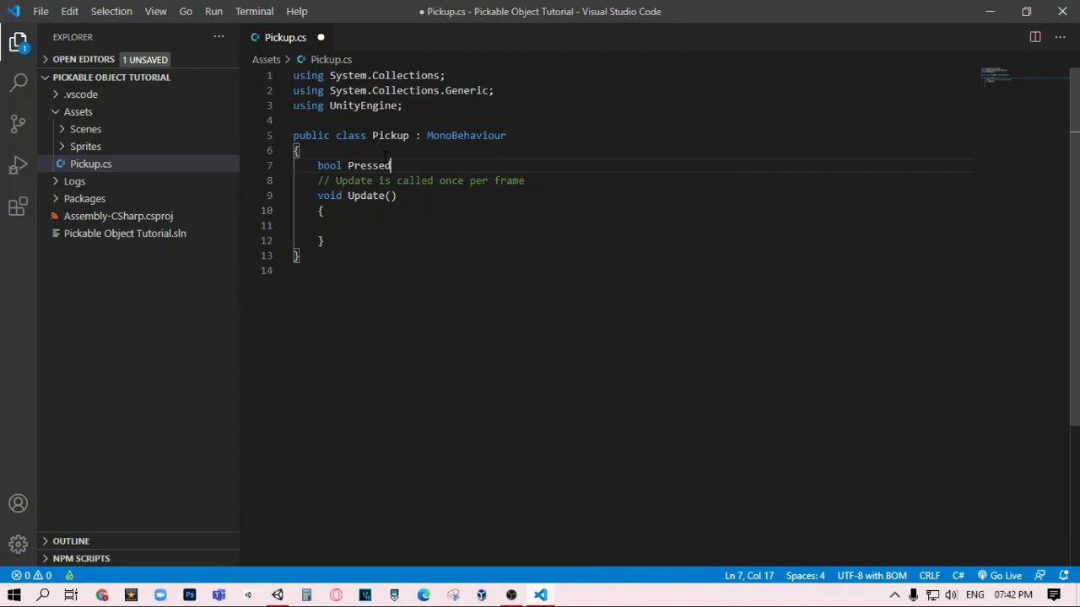
pyautogui.write(' = fals')
pyautogui.write('e;')
# Write an empty void OnMouseDown() method below the Pressed field
pyautogui.press('Return')
pyautogui.press('Return')
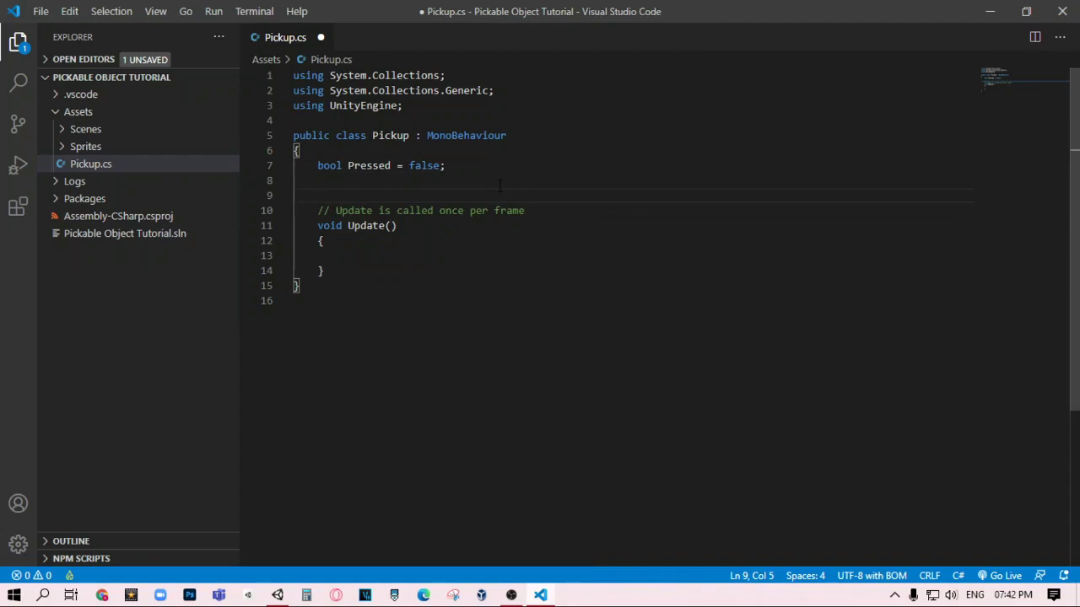
pyautogui.write('void O')
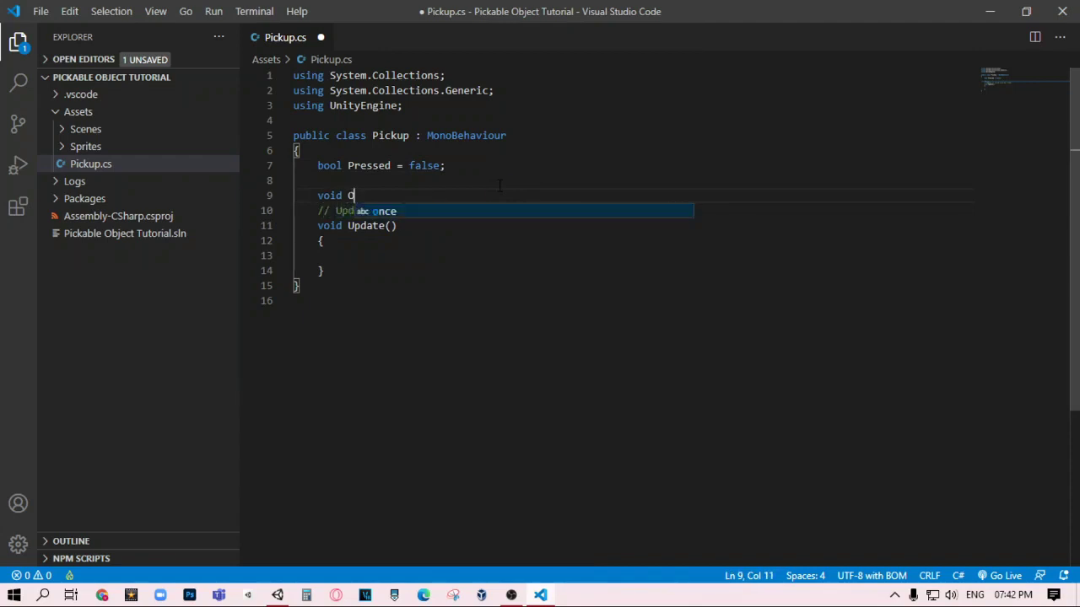
pyautogui.write('nMopuse')
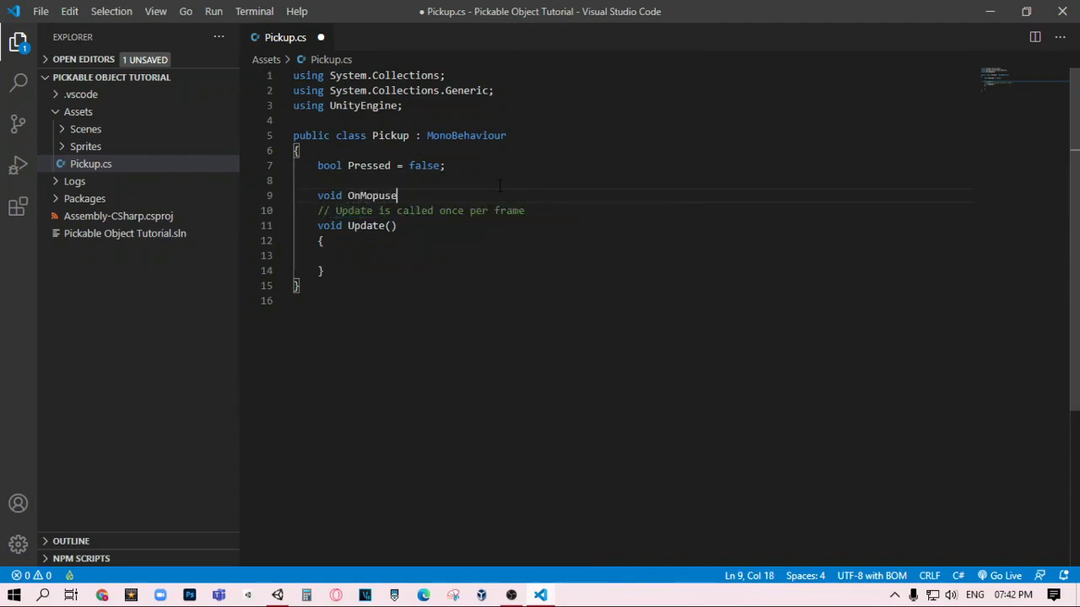
pyautogui.press('BackSpace')
pyautogui.press('BackSpace')
pyautogui.press('BackSpace')
pyautogui.press('BackSpace')
pyautogui.write('use')
pyautogui.write('Do')
pyautogui.write('wn()')
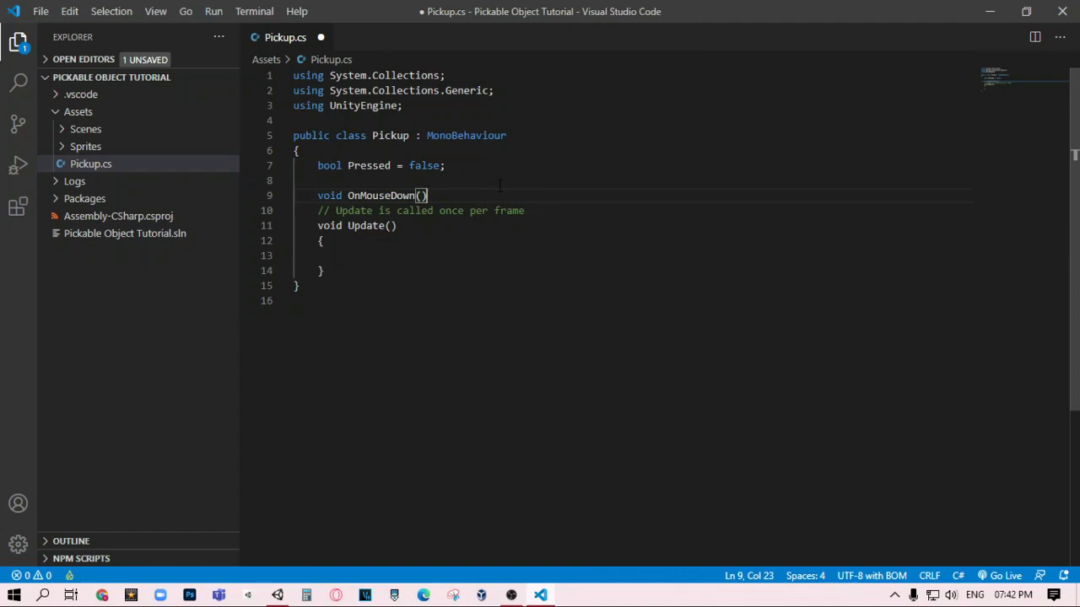
pyautogui.write('{')
pyautogui.press('Return')
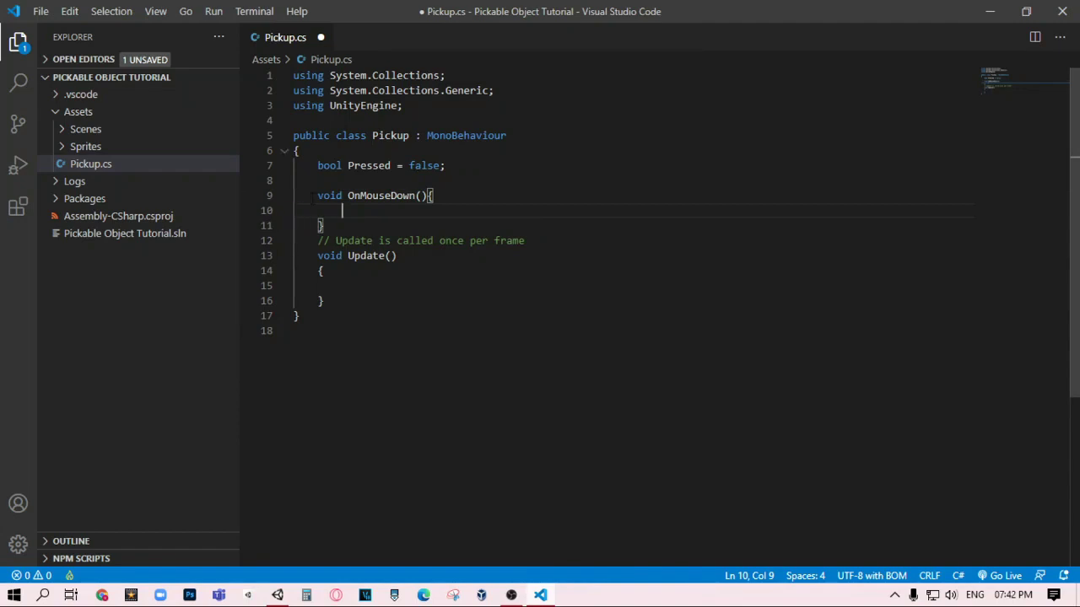
# Duplicate the OnMouseDown block below itself and rename the copy to OnMouseUp
pyautogui.moveTo(317, 195); pyautogui.dragTo(337, 224)
pyautogui.hotkey('ctrl', 'c')
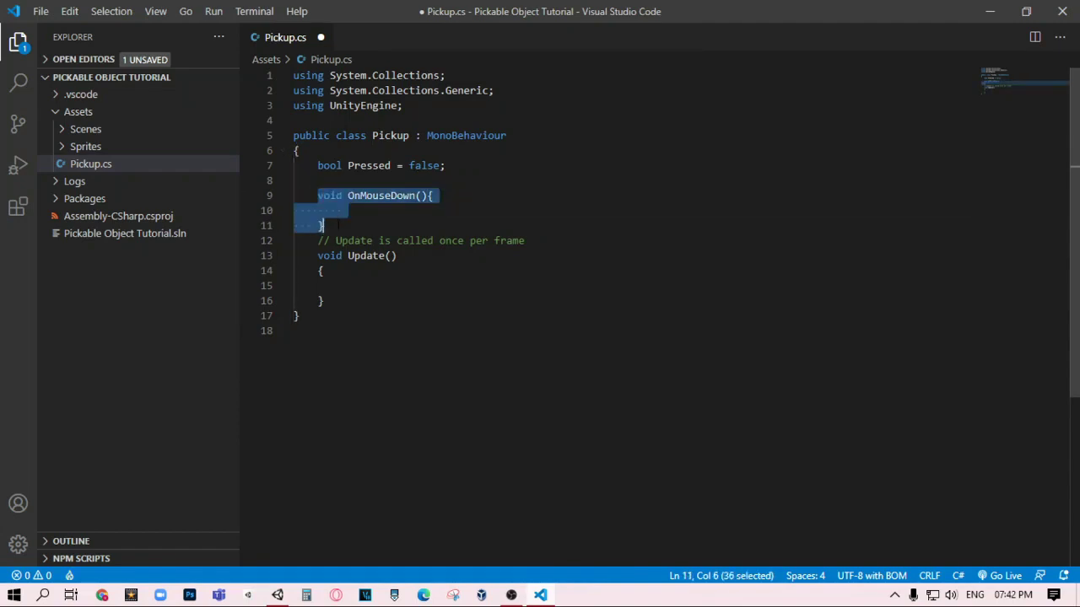
pyautogui.click(337, 224)
pyautogui.press('Return')
pyautogui.press('Return')
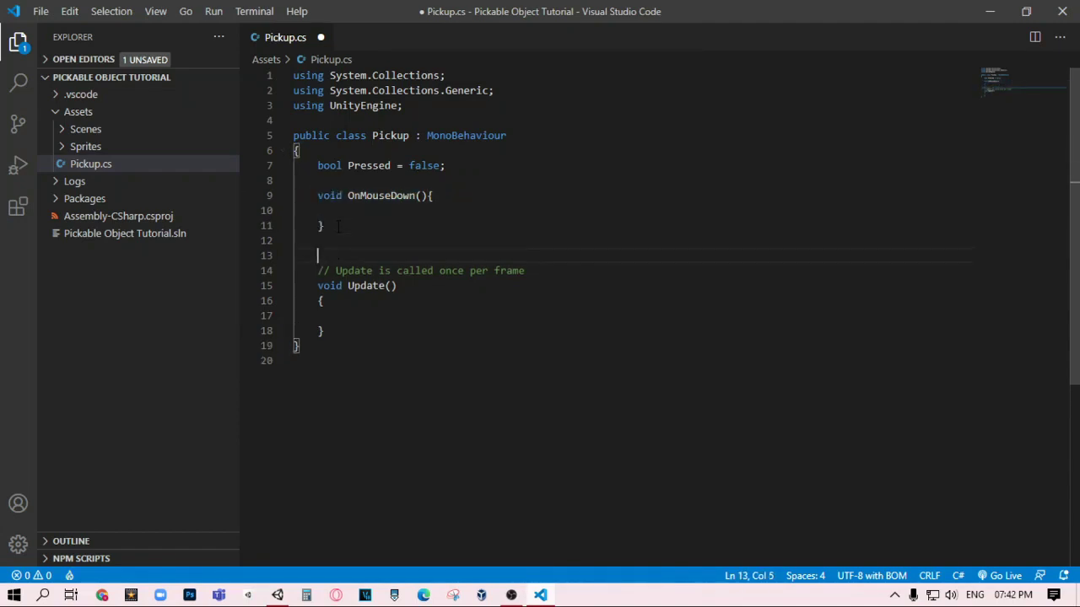
pyautogui.hotkey('ctrl', 'v')
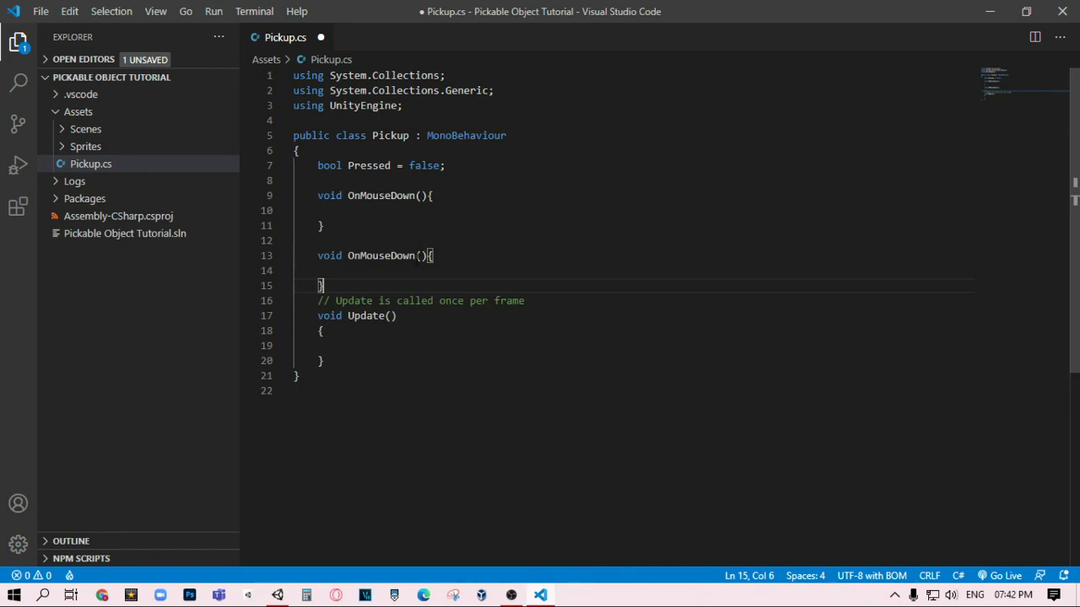
pyautogui.click(415, 255)
pyautogui.press('BackSpace')
pyautogui.press('BackSpace')
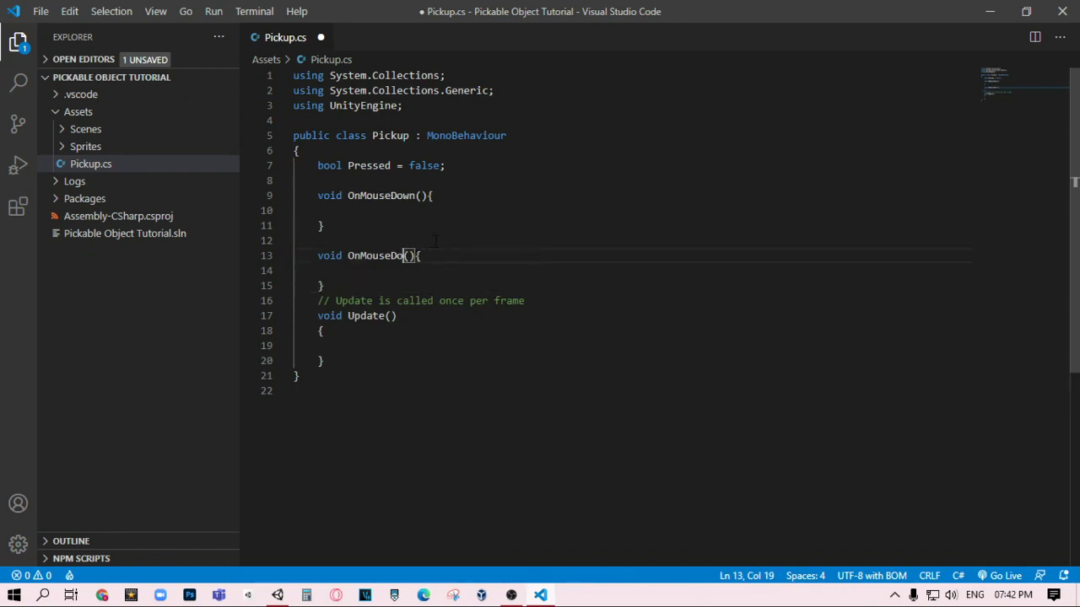
pyautogui.press('BackSpace')
pyautogui.press('BackSpace')
pyautogui.write('Up')
pyautogui.click(385, 287)
pyautogui.press('Return')
pyautogui.press('Return')
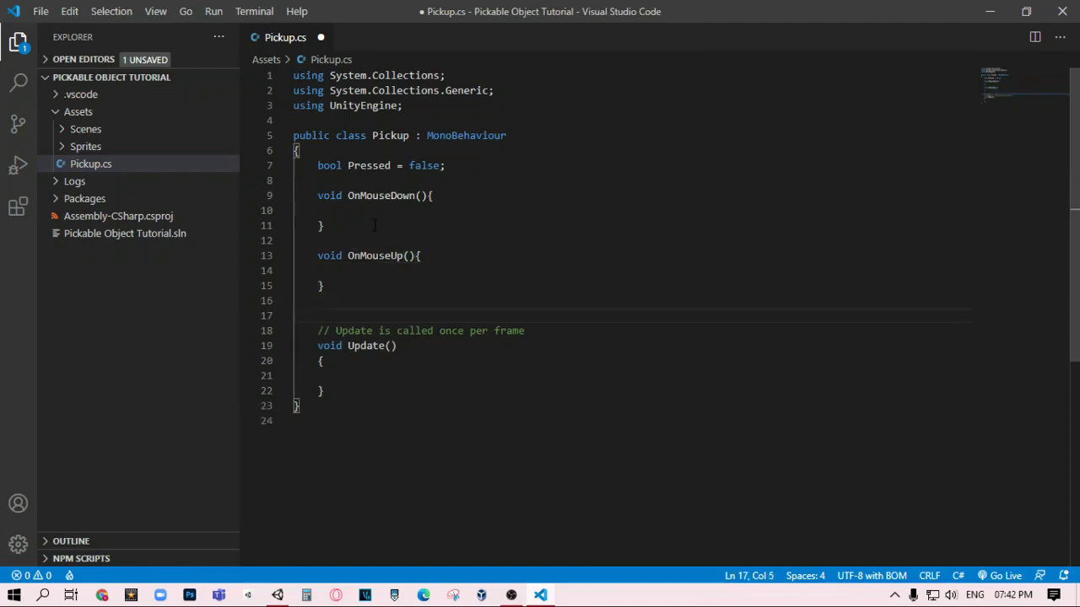
pyautogui.click(466, 210)
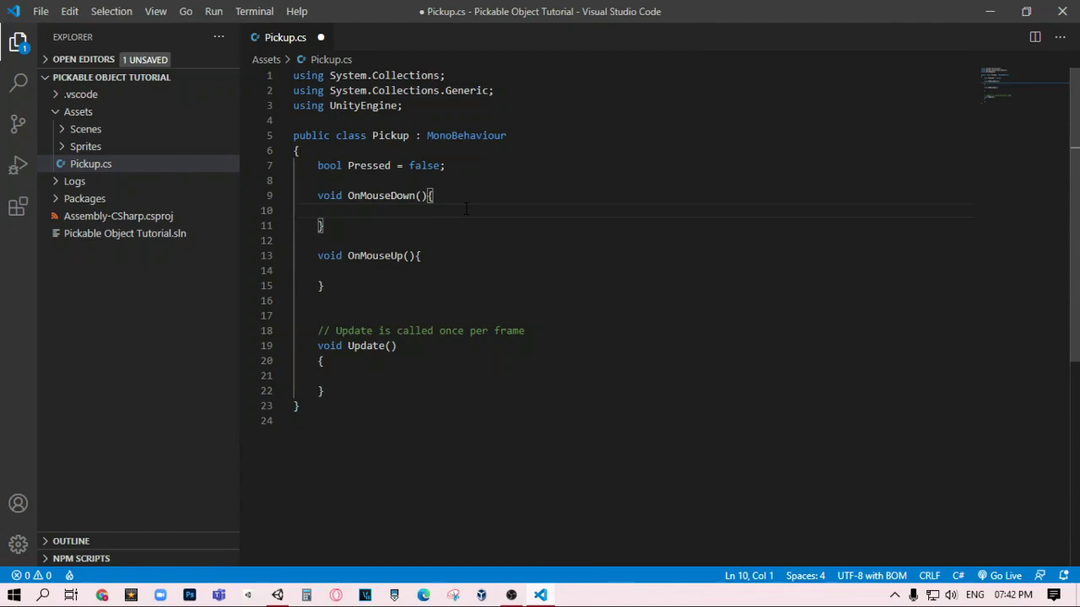
# Make OnMouseDown set Pressed = true;
pyautogui.write('is')
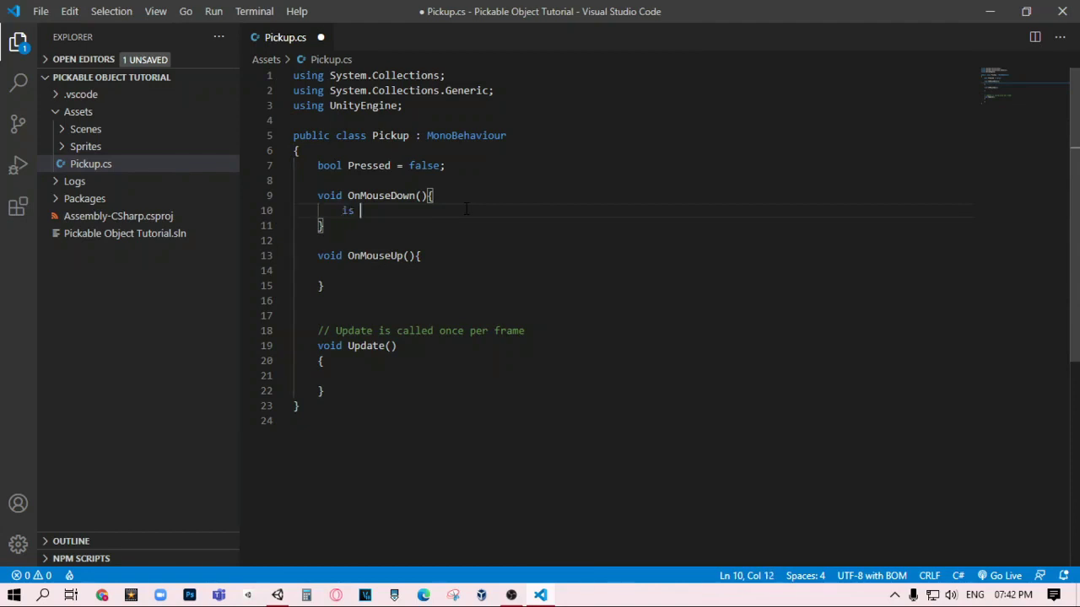
pyautogui.press('BackSpace')
pyautogui.press('BackSpace')
pyautogui.press('BackSpace')
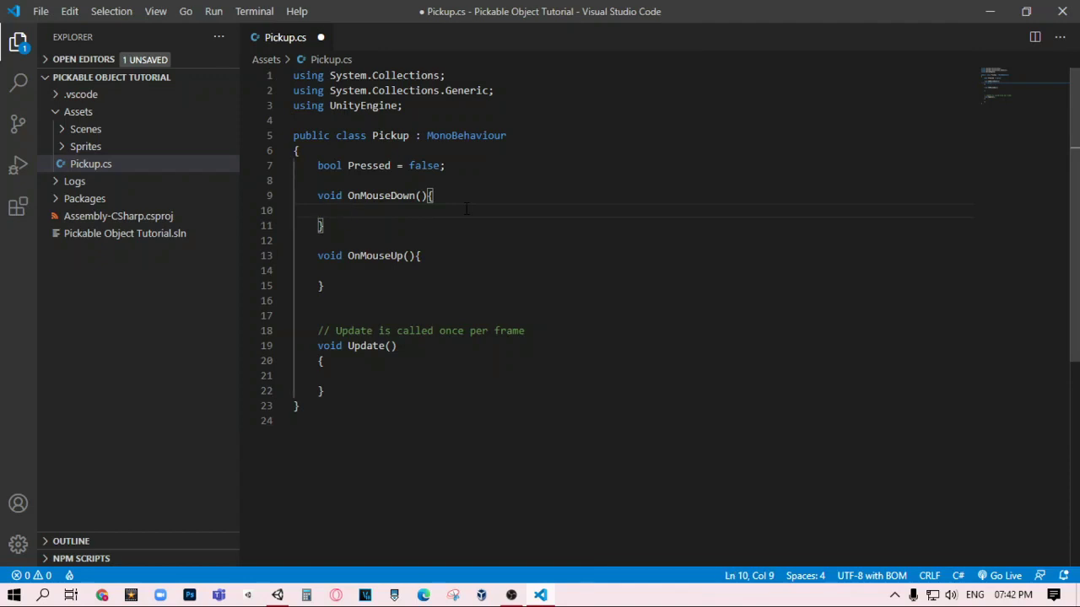
pyautogui.write('Pressed')
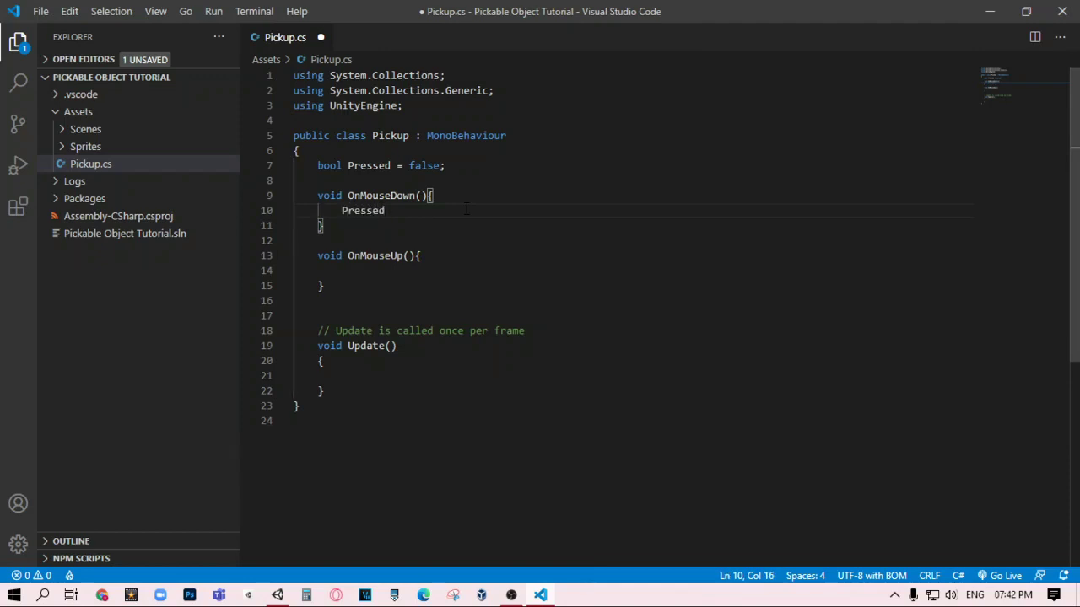
pyautogui.write(' = tr')
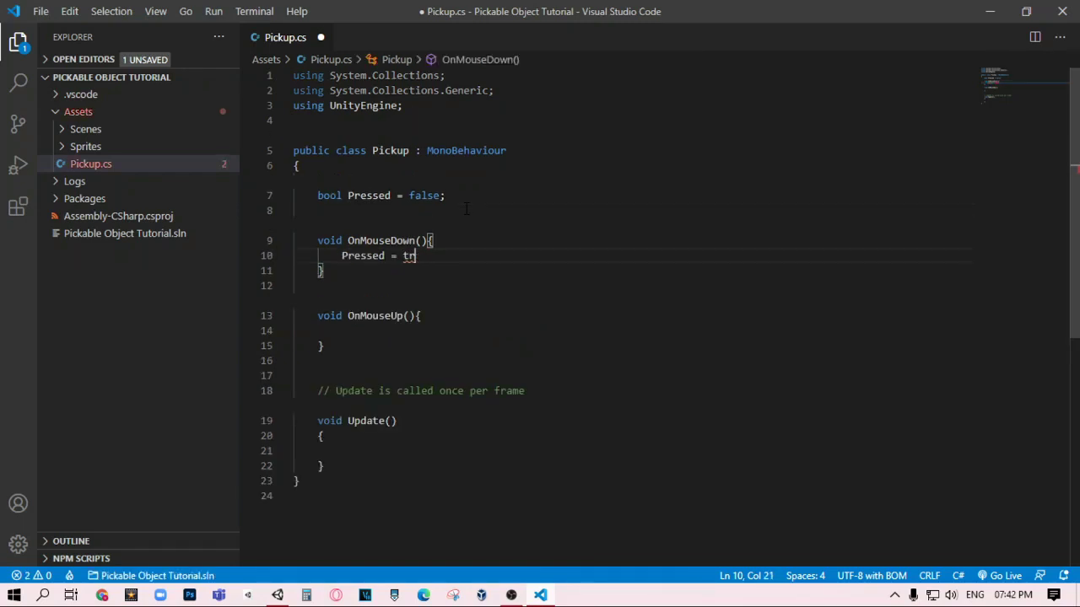
pyautogui.write('ue')
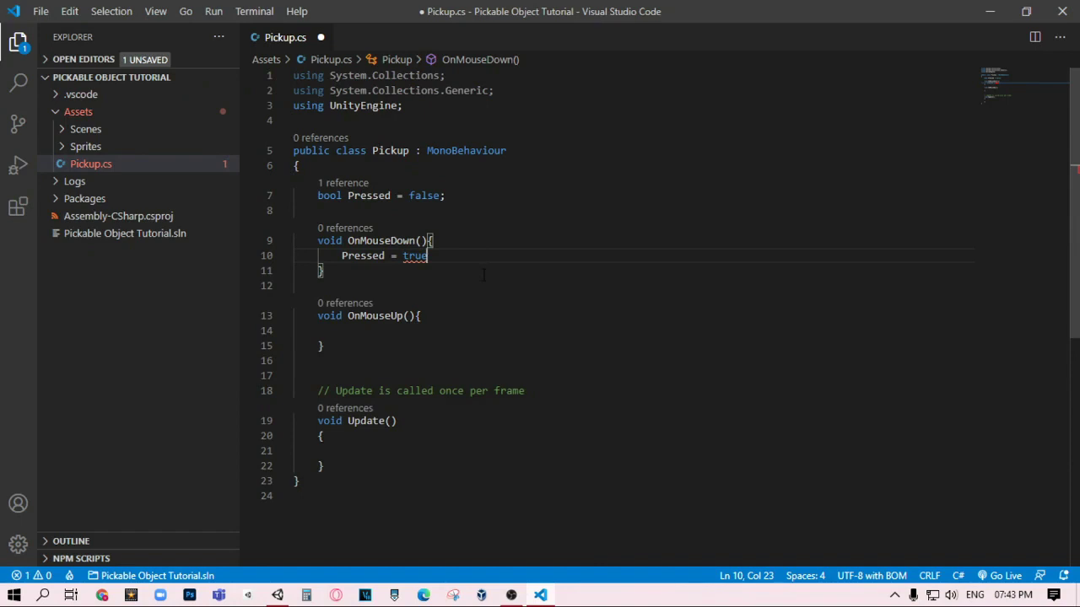
pyautogui.write(';')
# Make OnMouseUp reset Pressed to false, leaving a stray minus as 'Pressed =- false;'
pyautogui.click(433, 344)
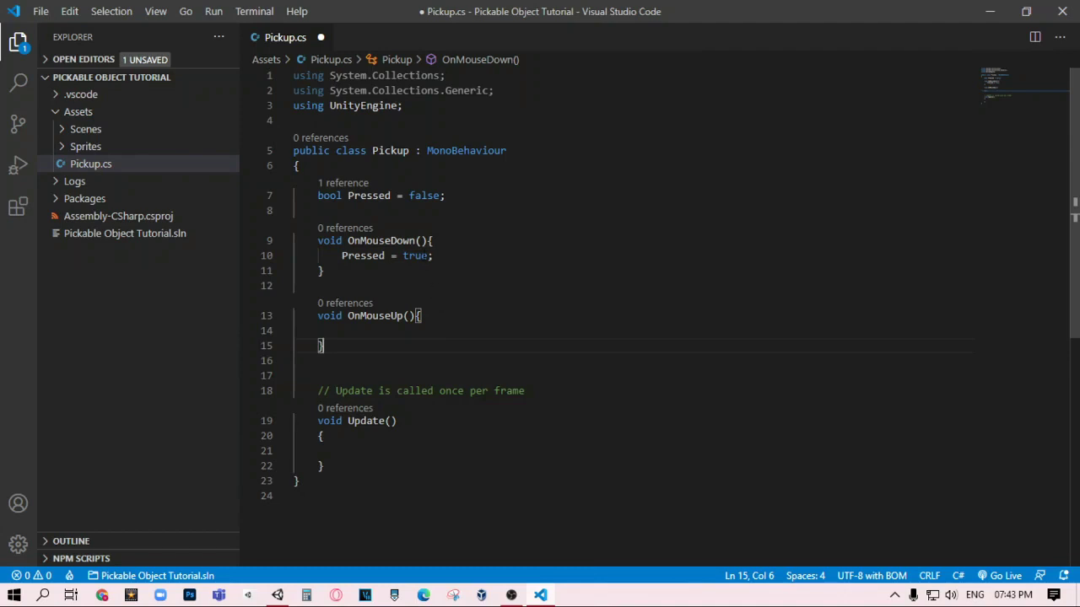
pyautogui.moveTo(433, 256); pyautogui.dragTo(342, 256)
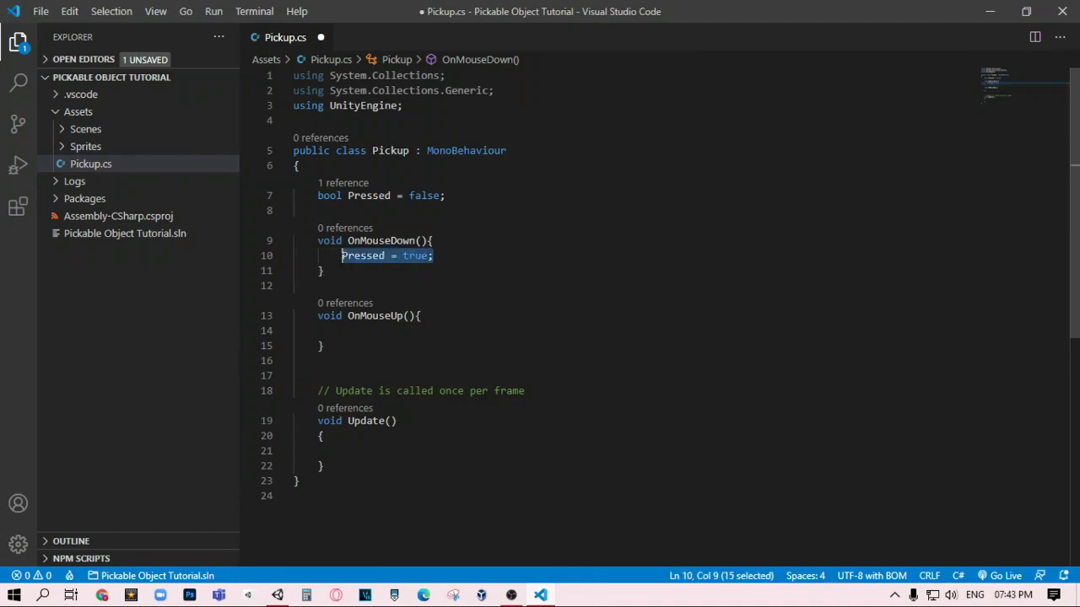
pyautogui.click(377, 336)
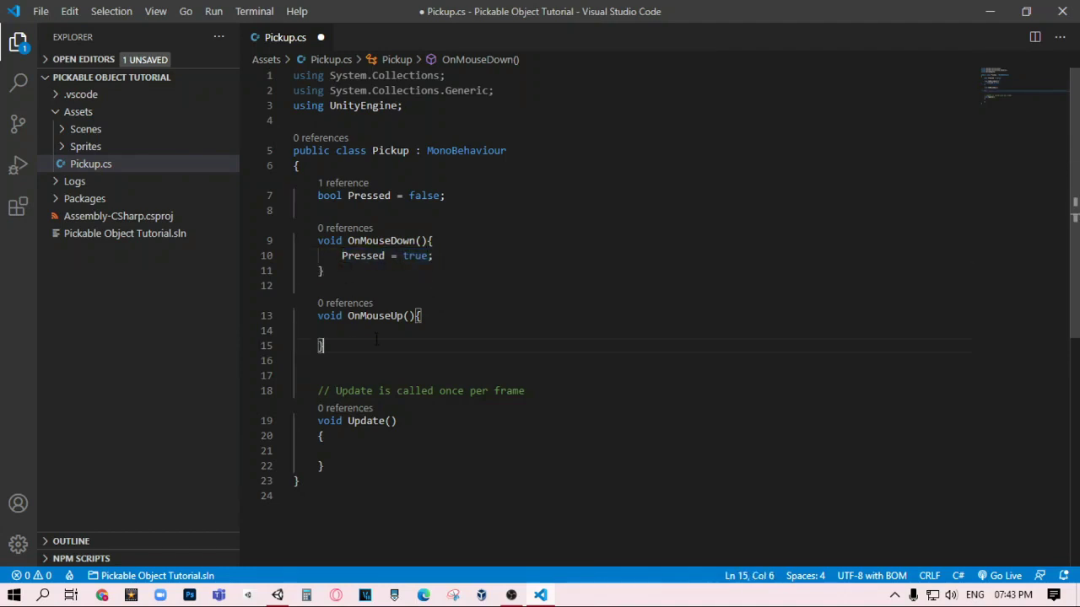
pyautogui.write('Pr')
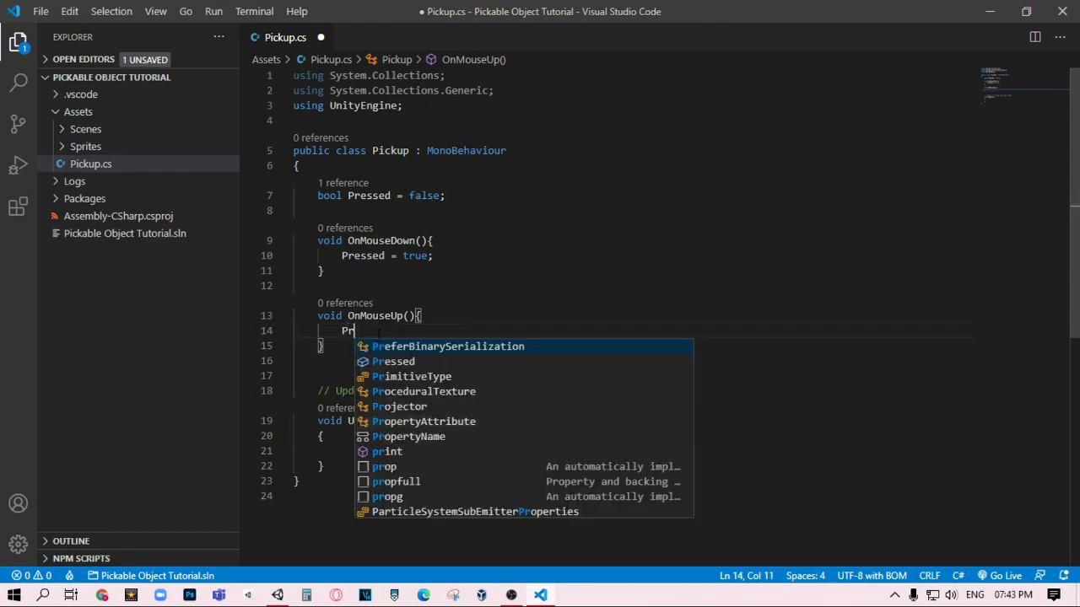
pyautogui.write('ess')
pyautogui.press('Tab')
pyautogui.write('=')
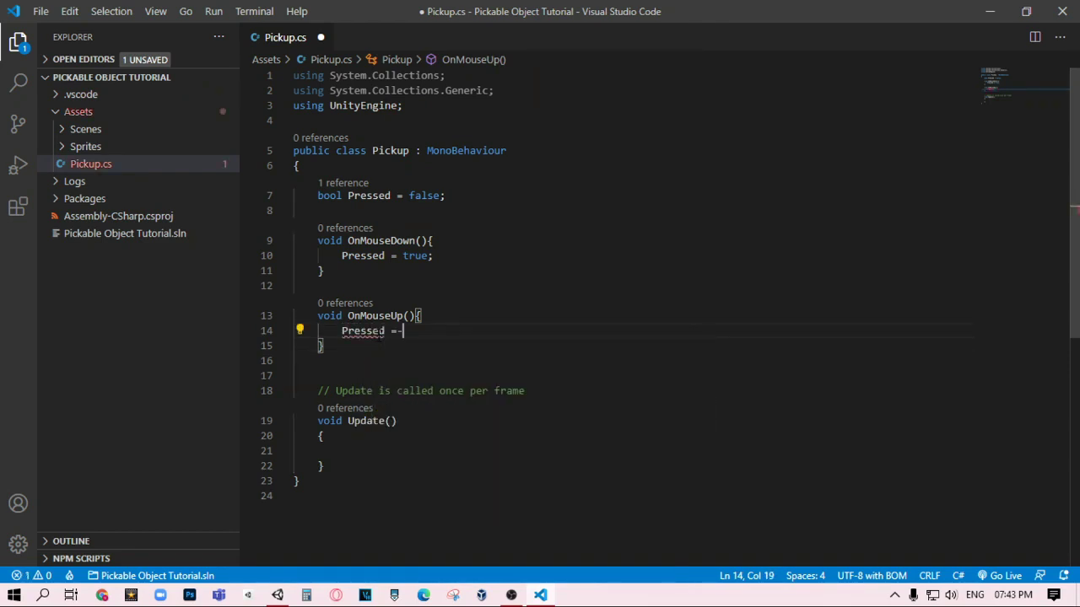
pyautogui.write('- fa')
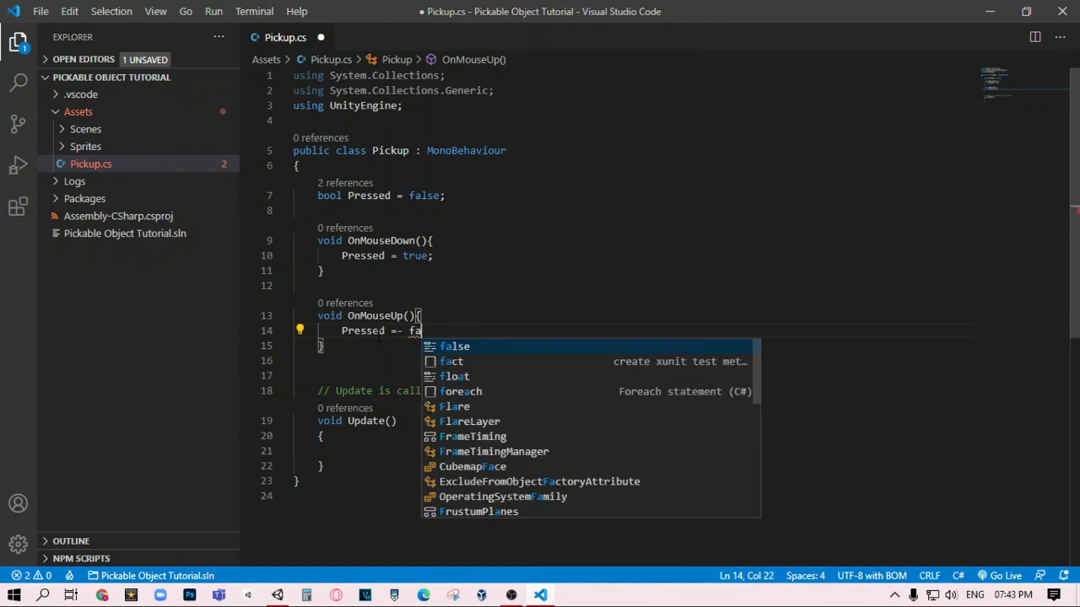
pyautogui.press('Tab')
pyautogui.write(';')
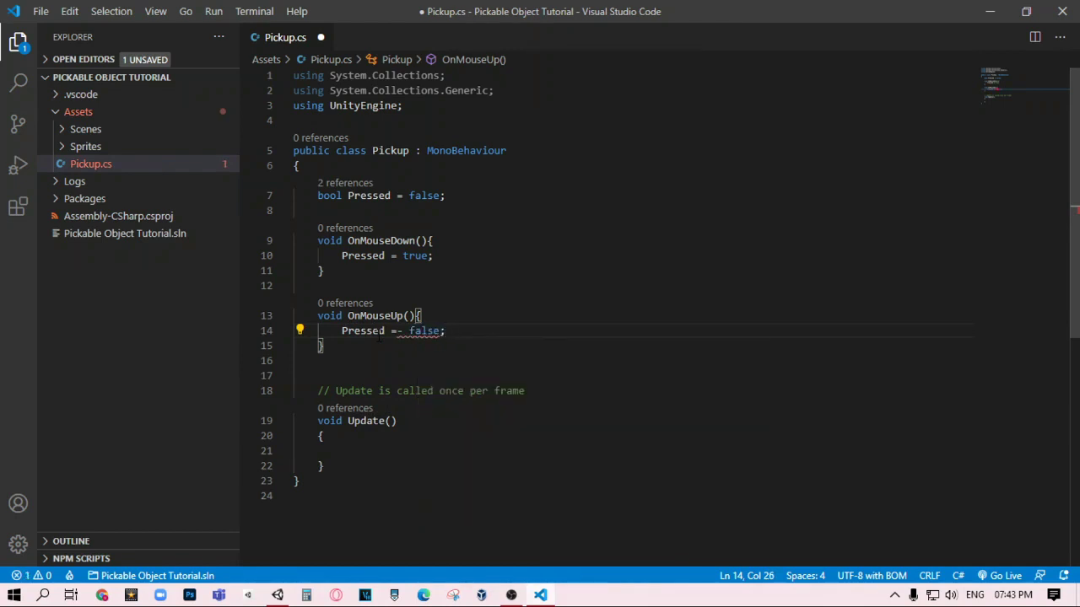
pyautogui.click(377, 451)
# Open an if (Pressed) block inside Update
pyautogui.write('i')
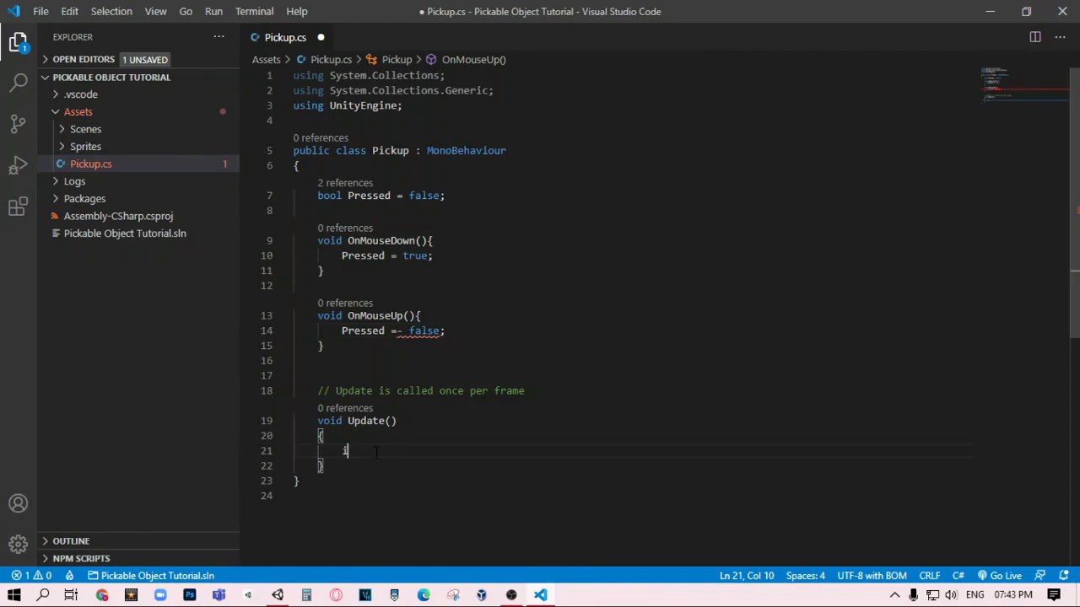
pyautogui.write('f(')
pyautogui.write('Pres')
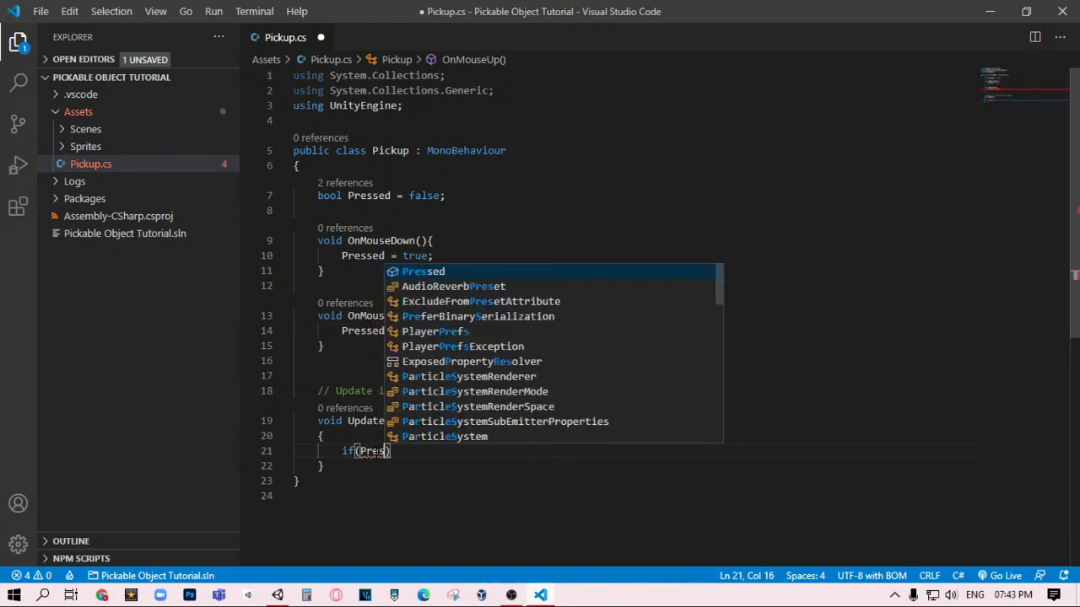
pyautogui.write('sed)')
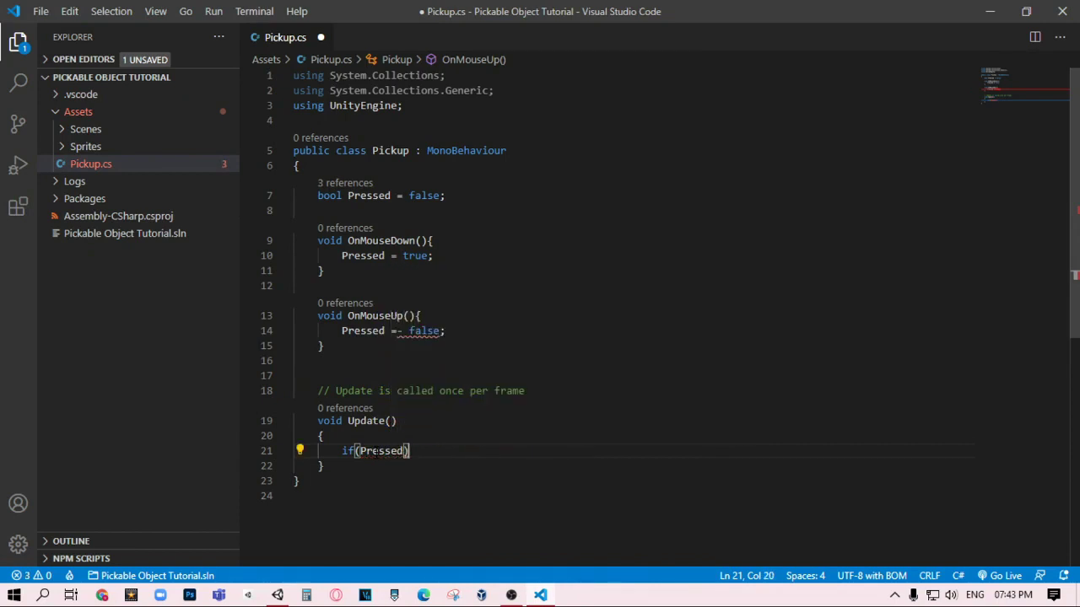
pyautogui.press('Return')
pyautogui.write('{')
pyautogui.press('Return')
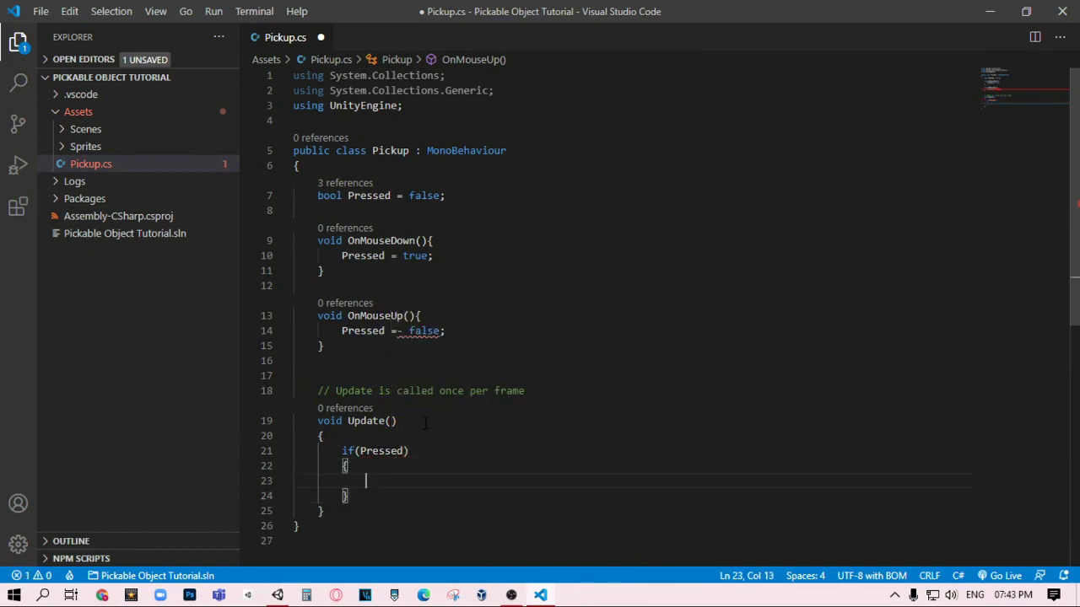
# Declare Vector2 mousePos = Camera.main.ScreenToWorldPoint(Input.mousePosition); inside the if block
pyautogui.write('Ve')
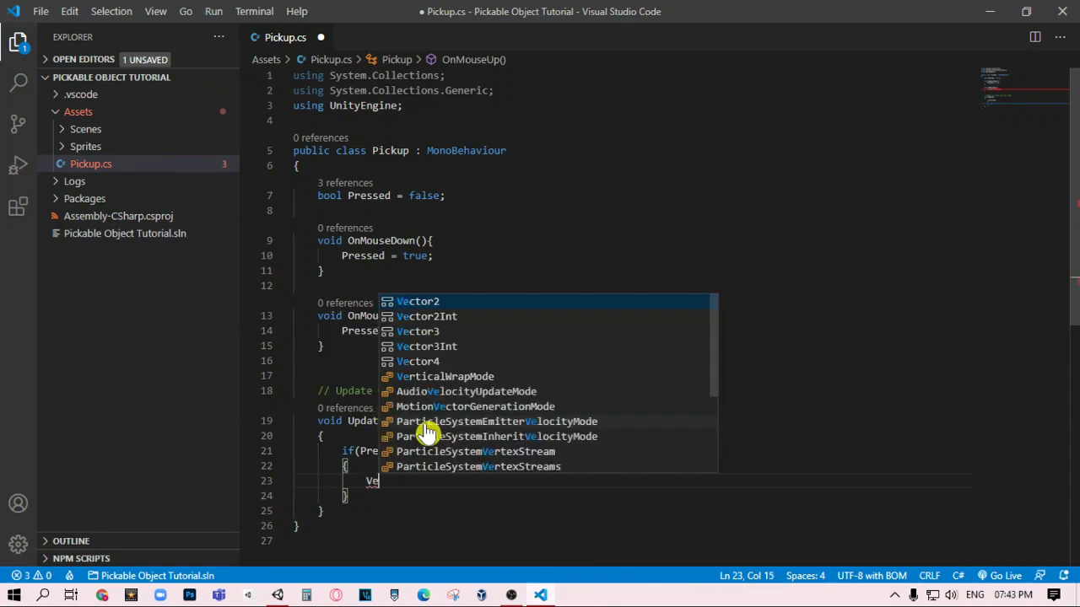
pyautogui.write('c')
pyautogui.press('Return')
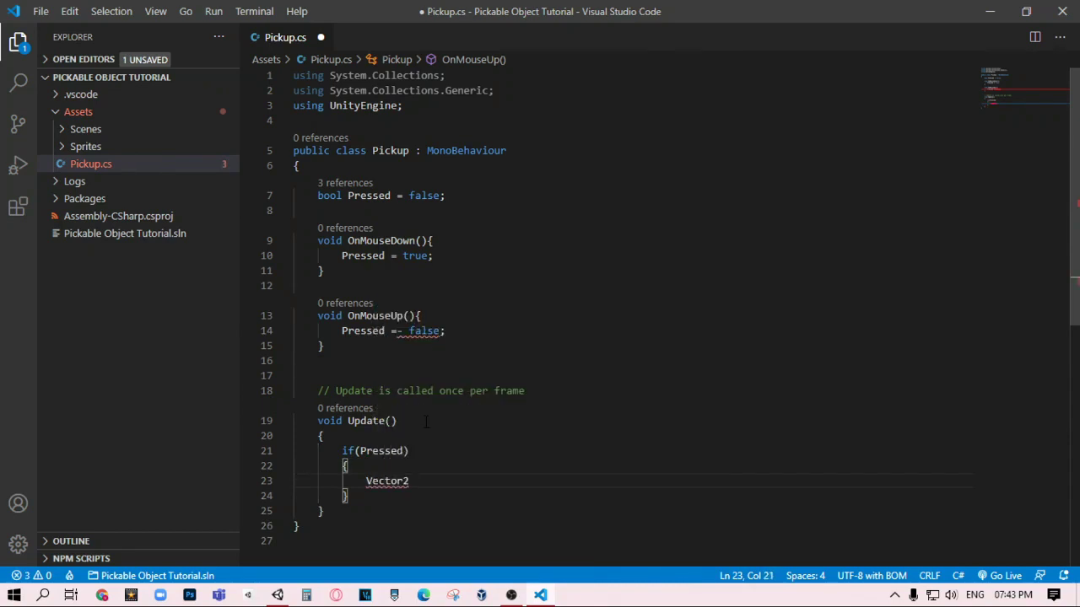
pyautogui.write('mousepos')
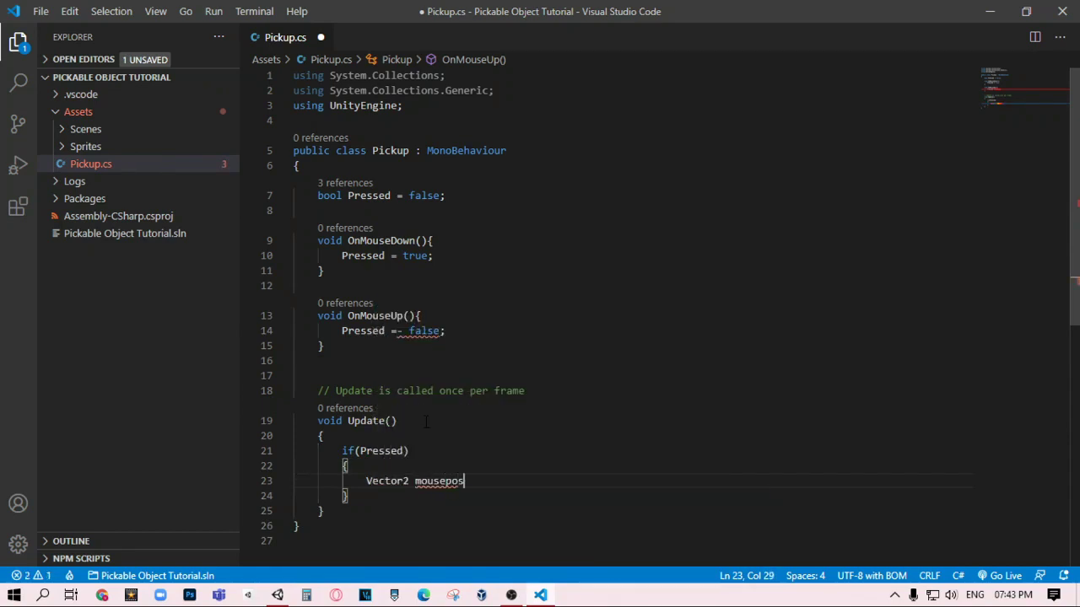
pyautogui.press('BackSpace')
pyautogui.press('BackSpace')
pyautogui.press('BackSpace')
pyautogui.write('Pos')
pyautogui.write('= ')
pyautogui.write('Camer')
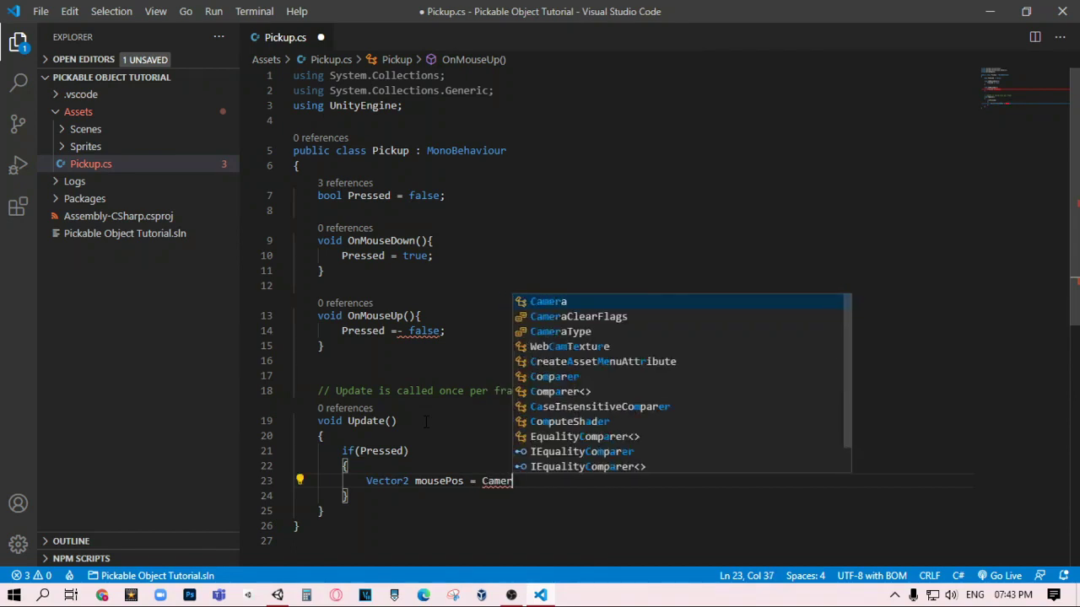
pyautogui.write('a')
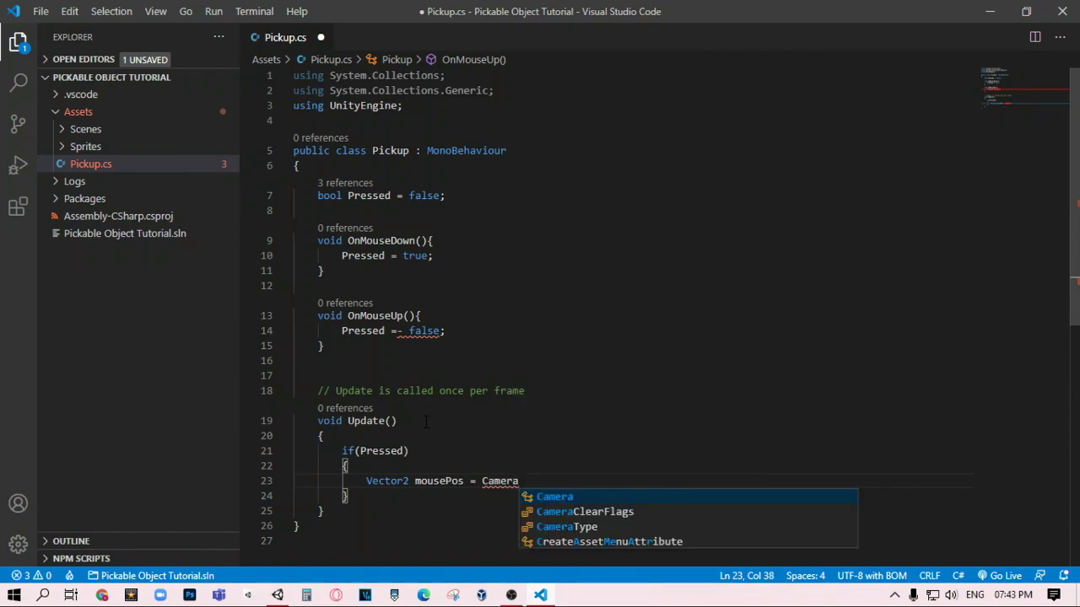
pyautogui.write('.amin')
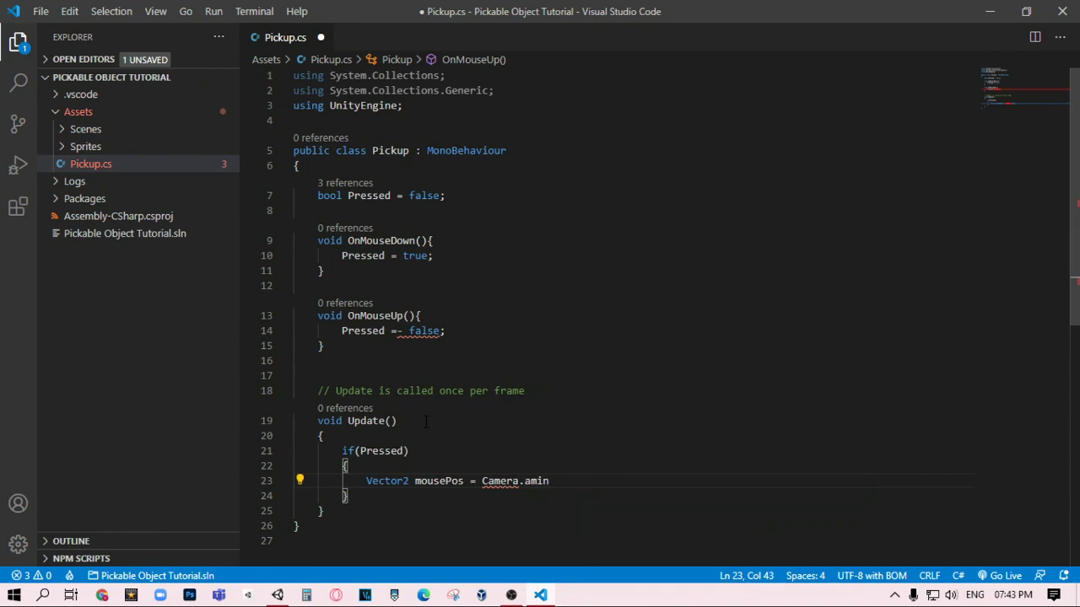
pyautogui.press('BackSpace')
pyautogui.press('BackSpace')
pyautogui.press('BackSpace')
pyautogui.press('BackSpace')
pyautogui.write('main.')
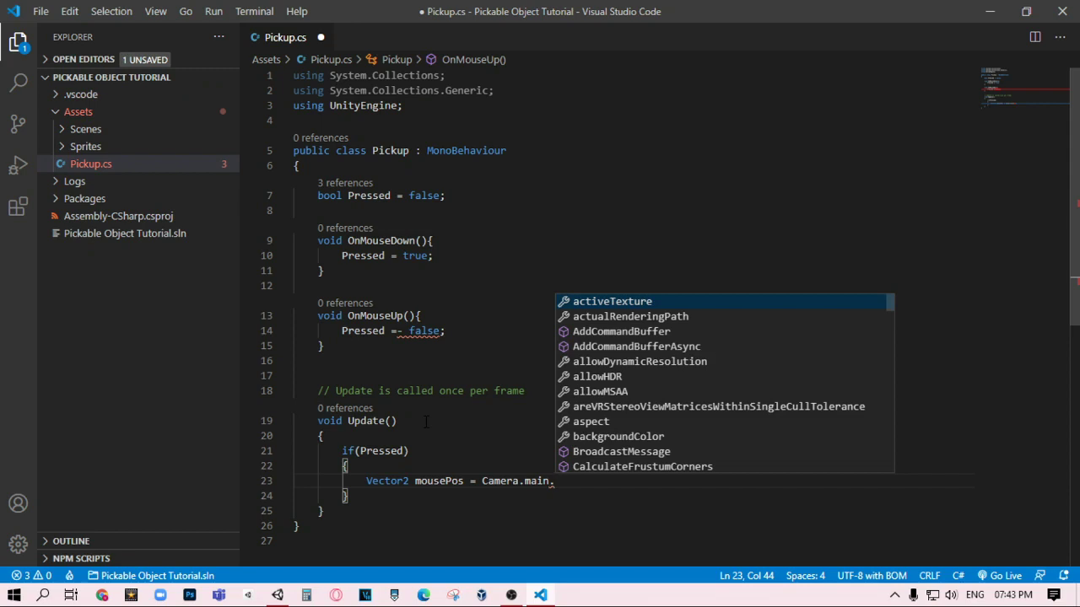
pyautogui.write('Sc')
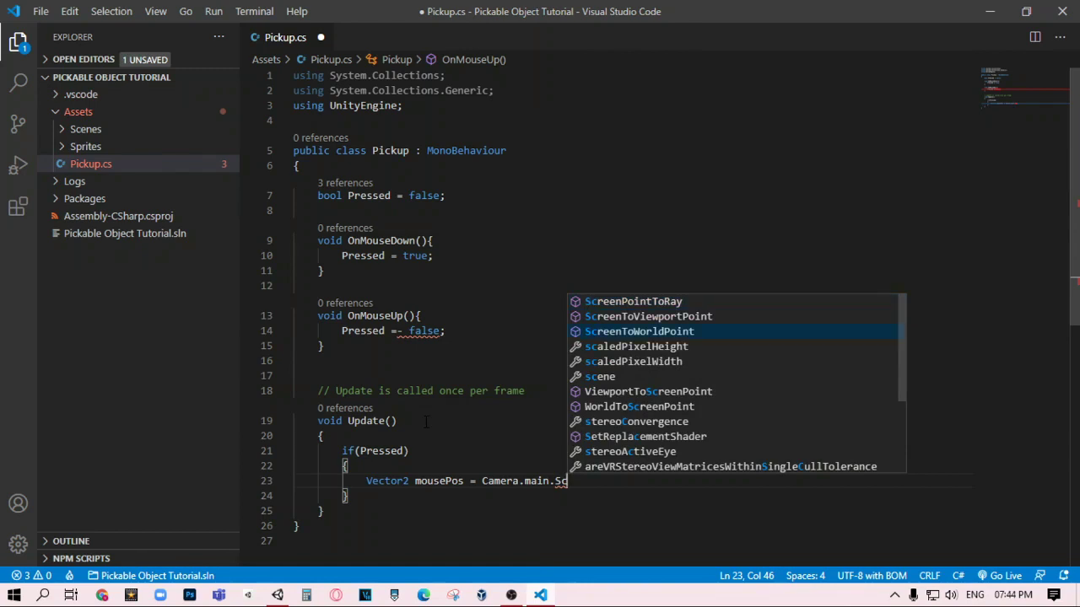
pyautogui.press('Tab')
pyautogui.write('(')
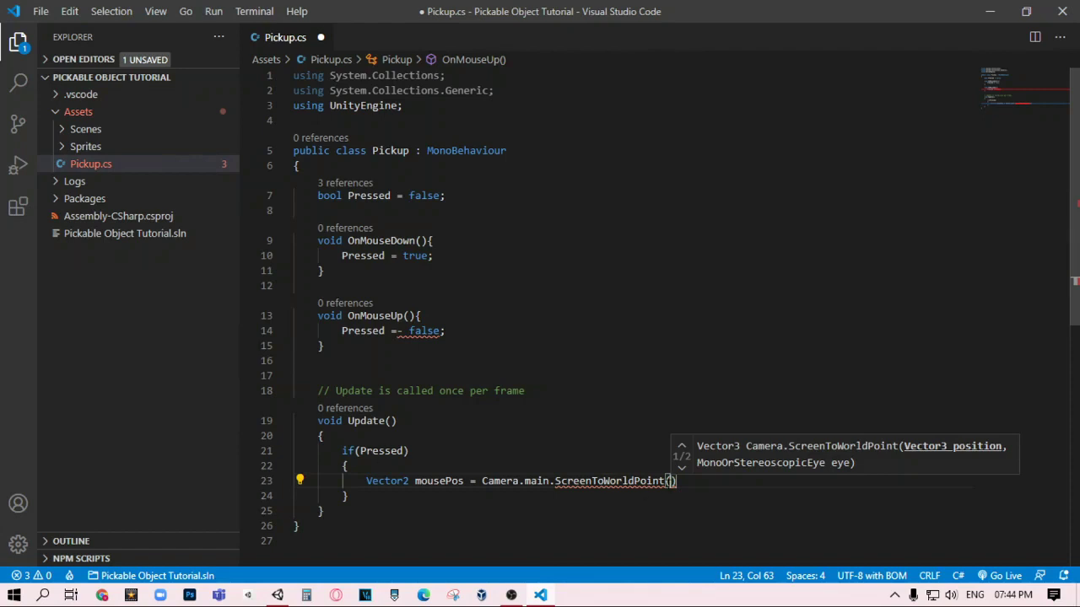
pyautogui.press('Right')
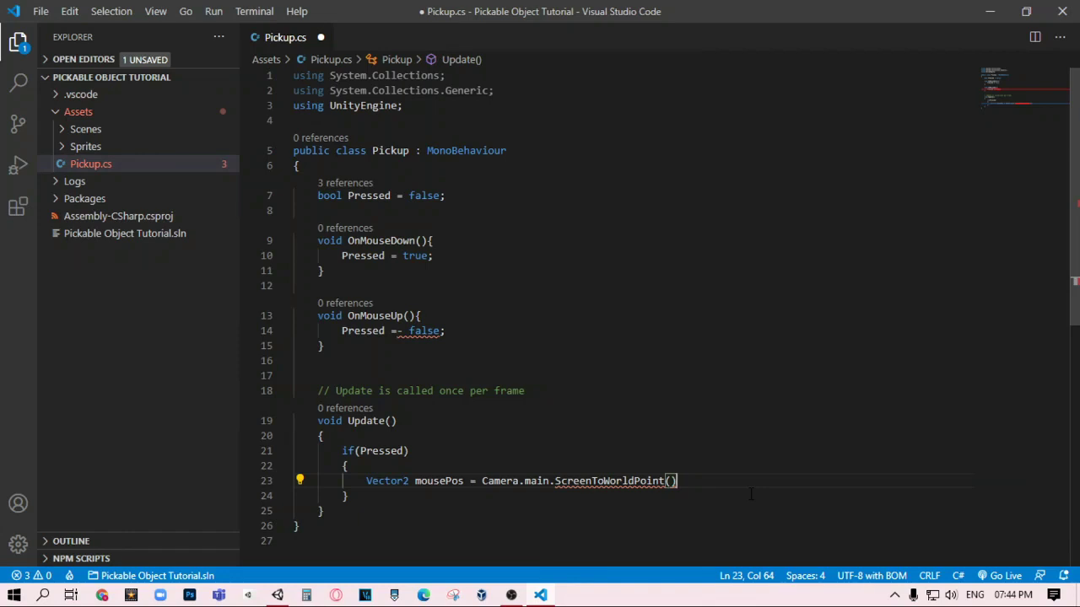
pyautogui.press('Left')
pyautogui.write('In')
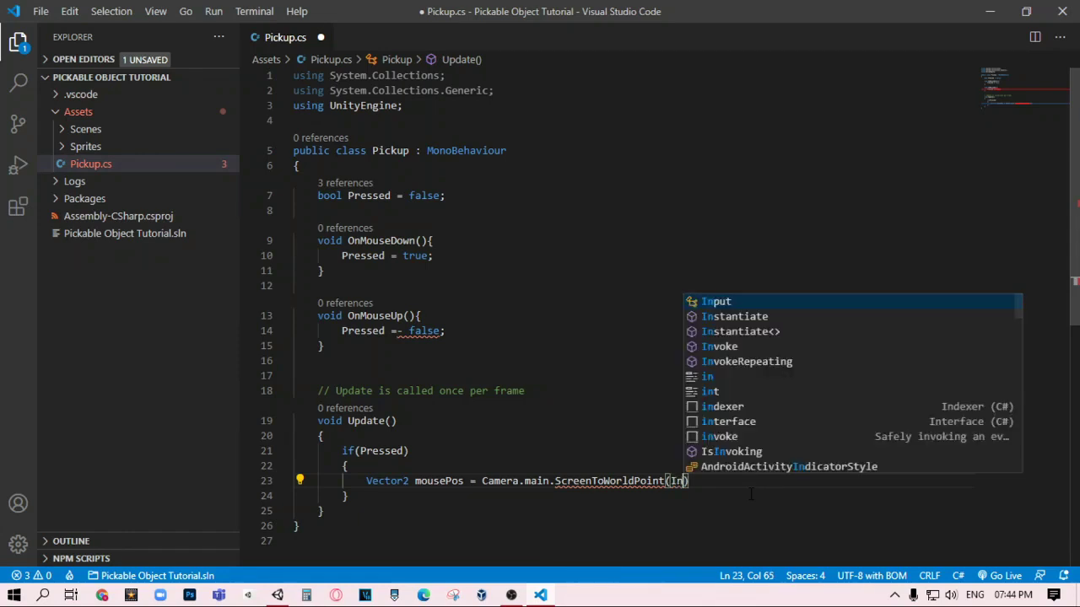
pyautogui.write('ou')
pyautogui.press('BackSpace')
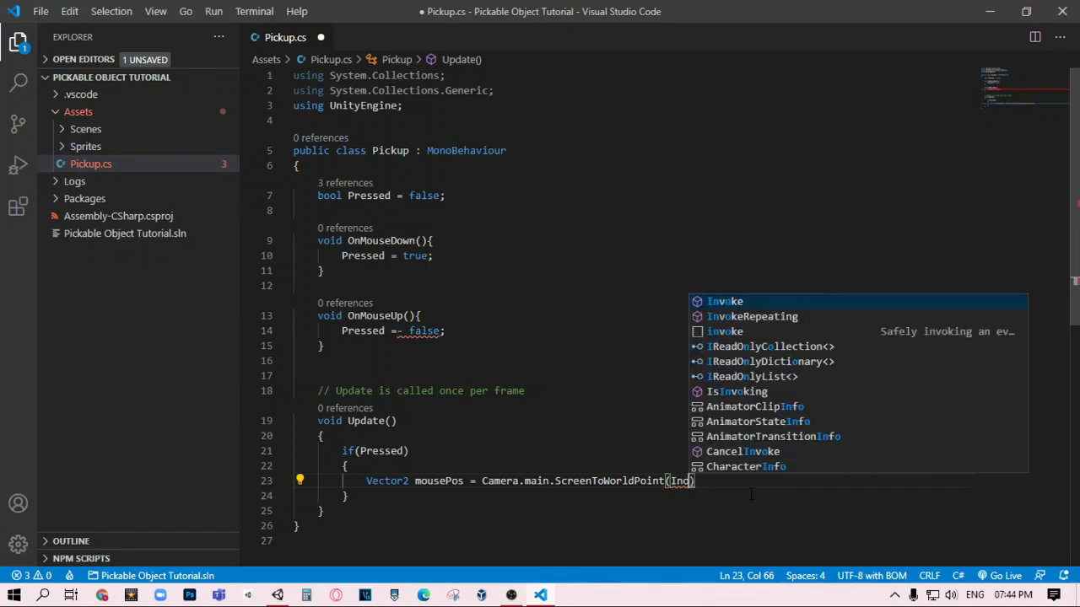
pyautogui.press('BackSpace')
pyautogui.press('Tab')
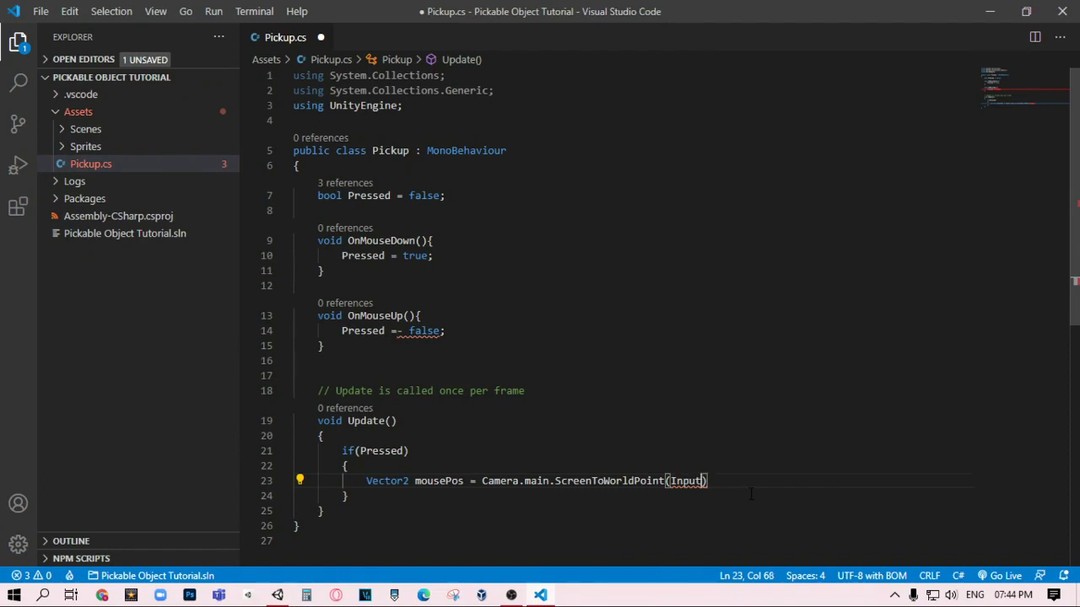
pyautogui.write('.')
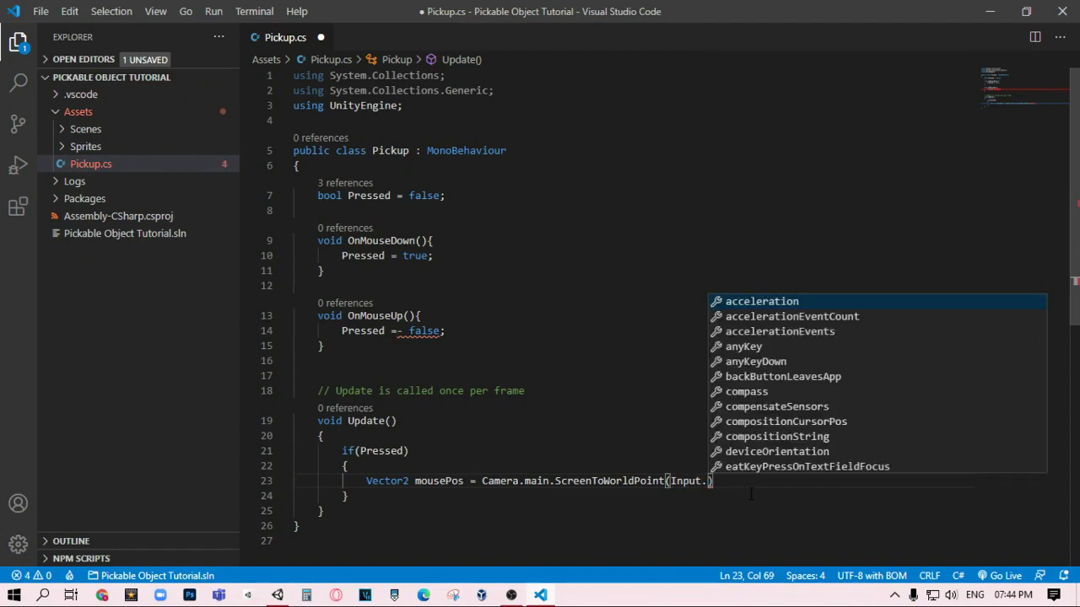
pyautogui.write('mous')
pyautogui.press('Tab')
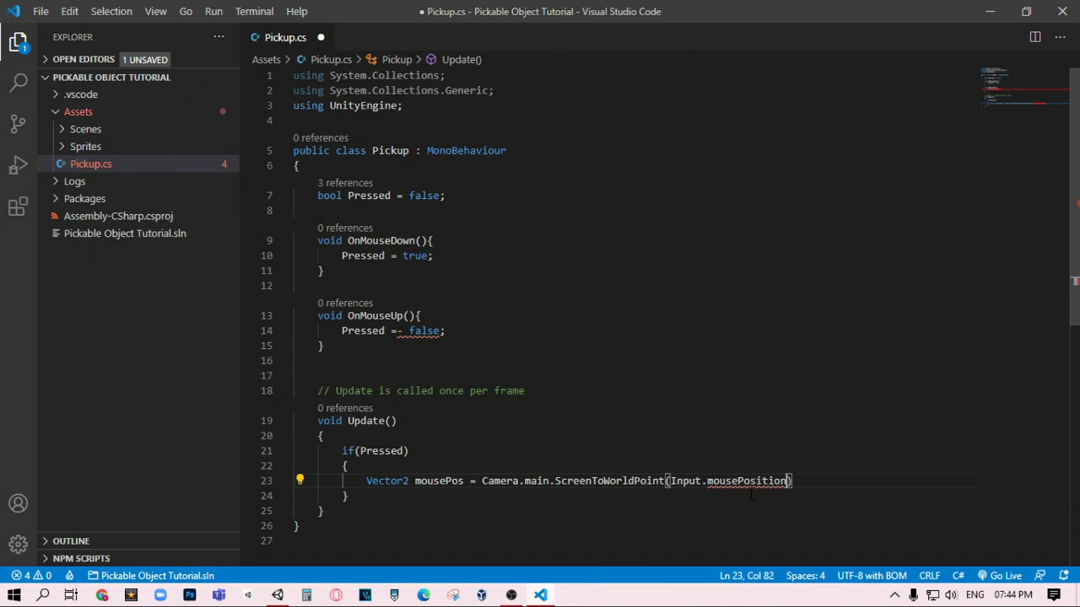
pyautogui.write(');')
pyautogui.press('Return')
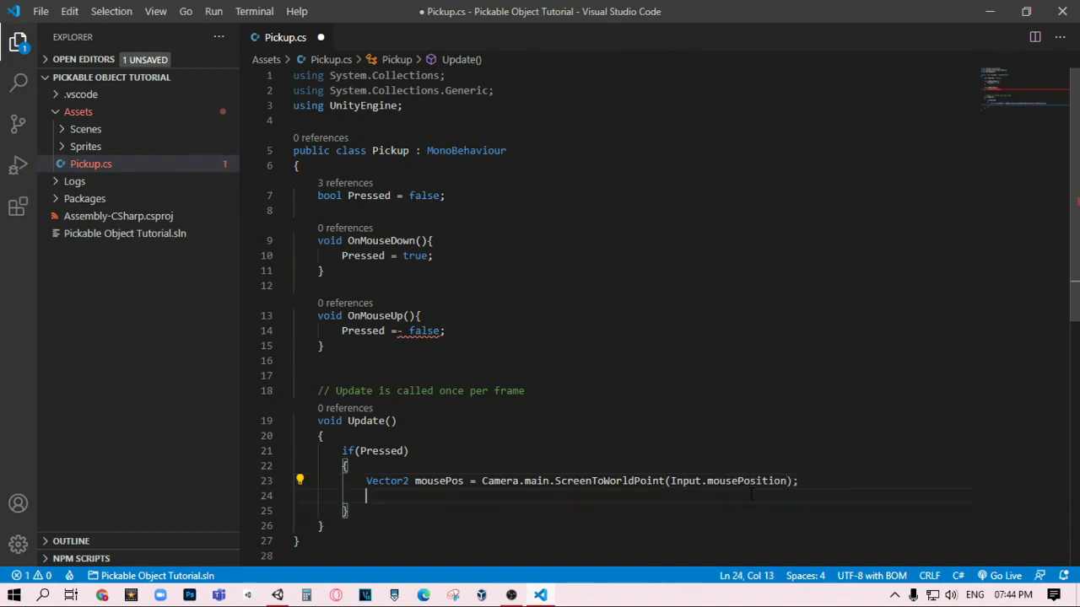
# Add transform.position = mousePos on the next line of the if block
pyautogui.write('tran')
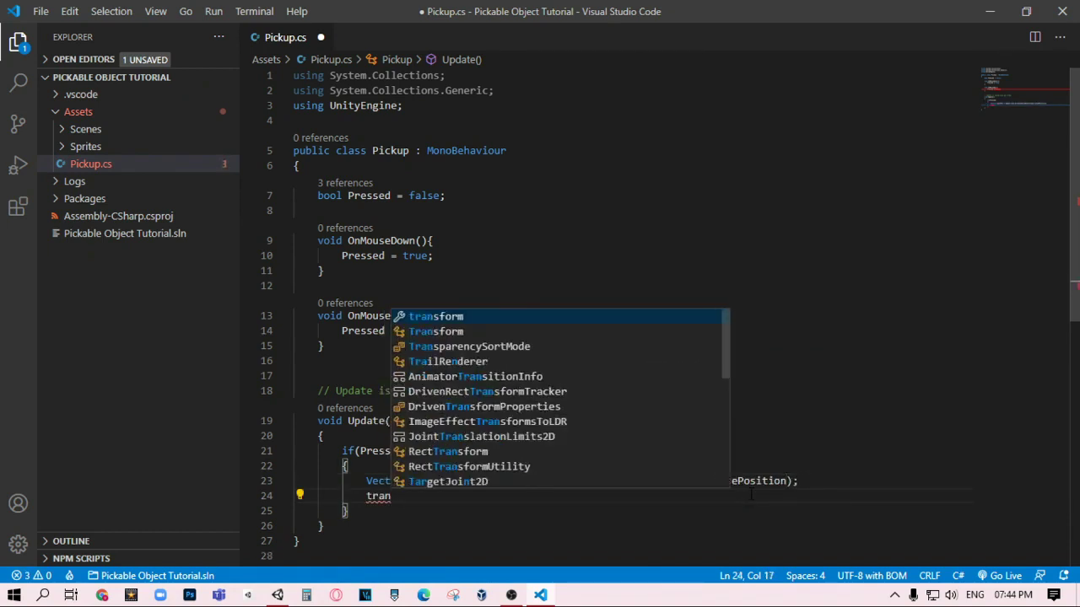
pyautogui.press('Tab')
pyautogui.write('.')
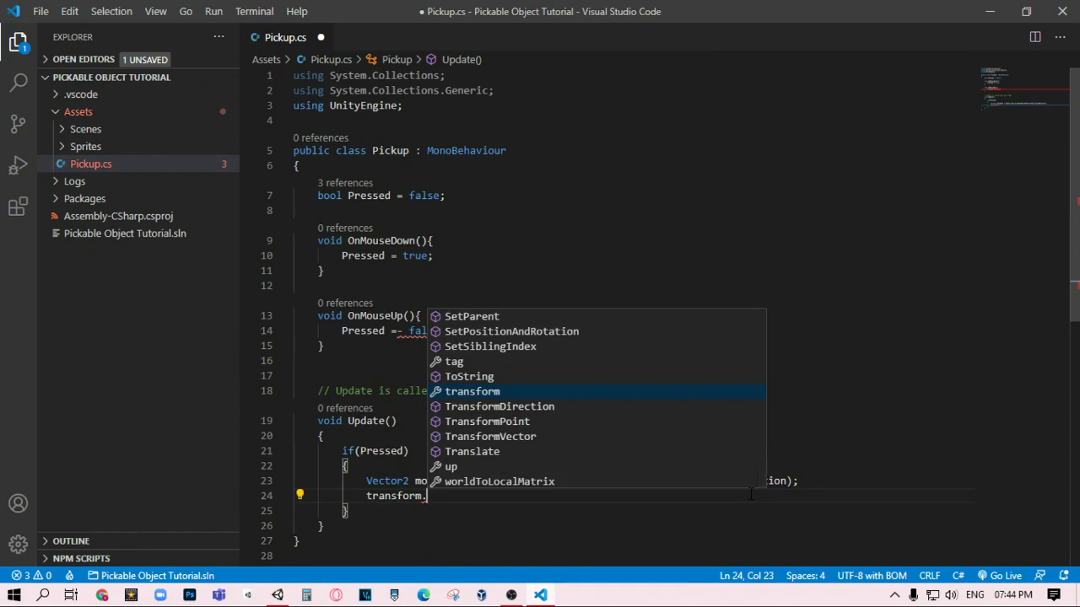
pyautogui.write('posi')
pyautogui.press('Tab')
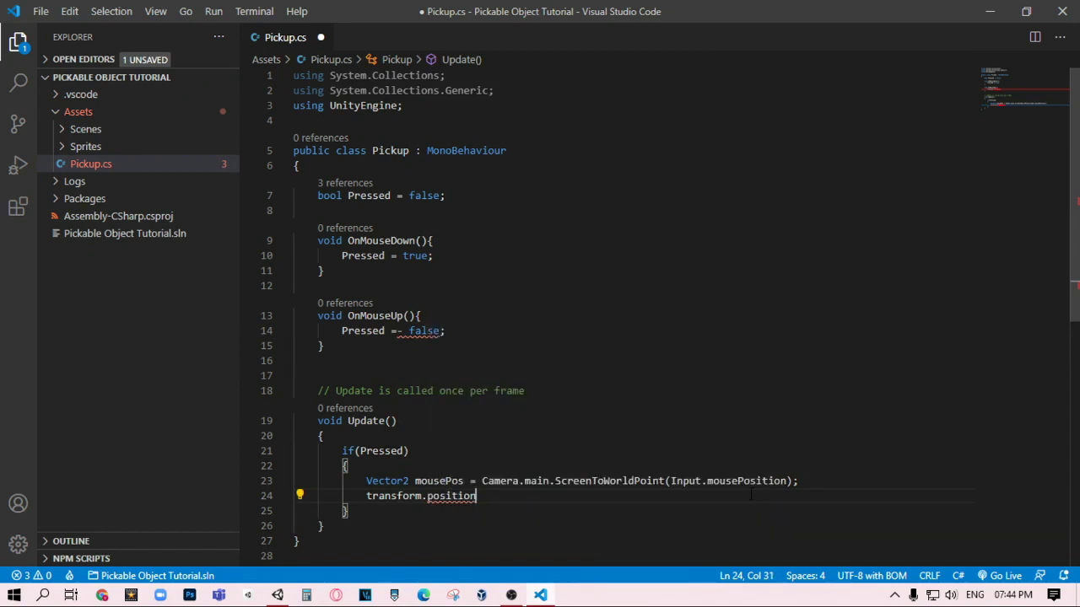
pyautogui.write(' = mop')
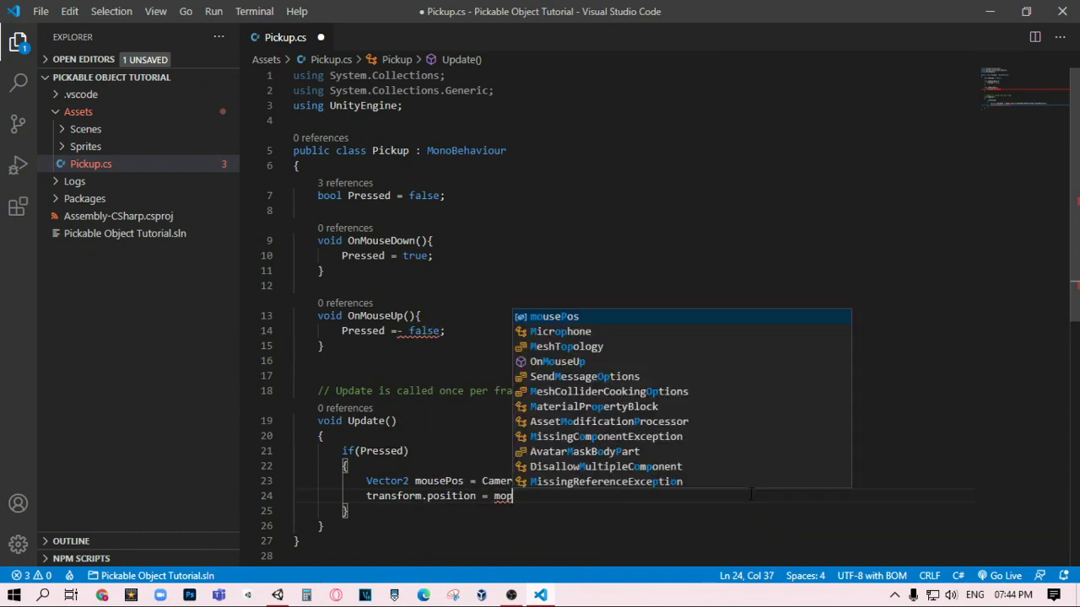
pyautogui.press('Tab')
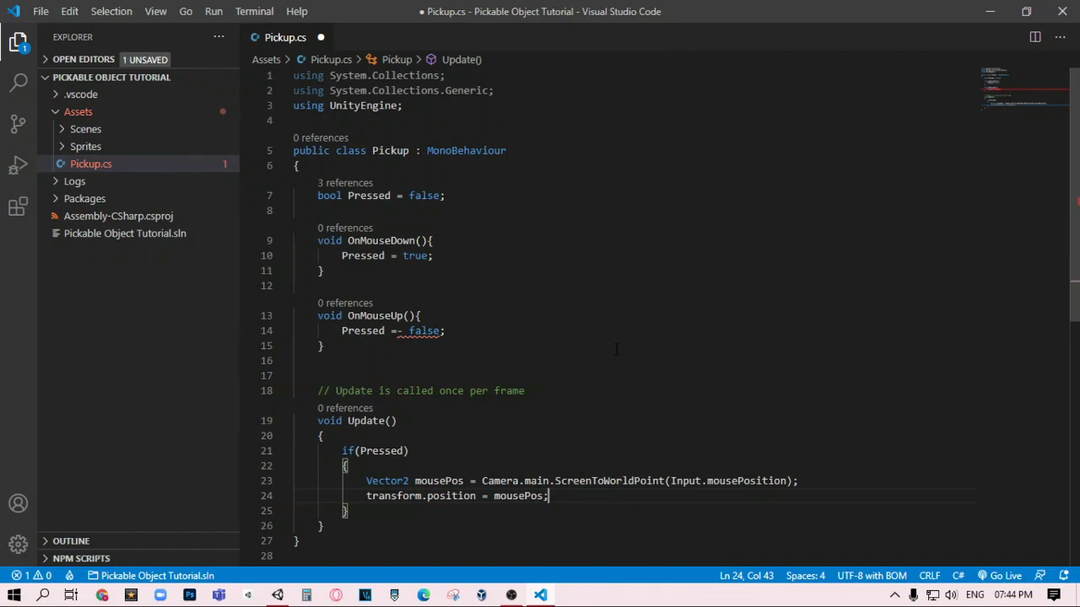
# Remove the stray minus from OnMouseUp's 'Pressed =- false' line
pyautogui.click(403, 331)
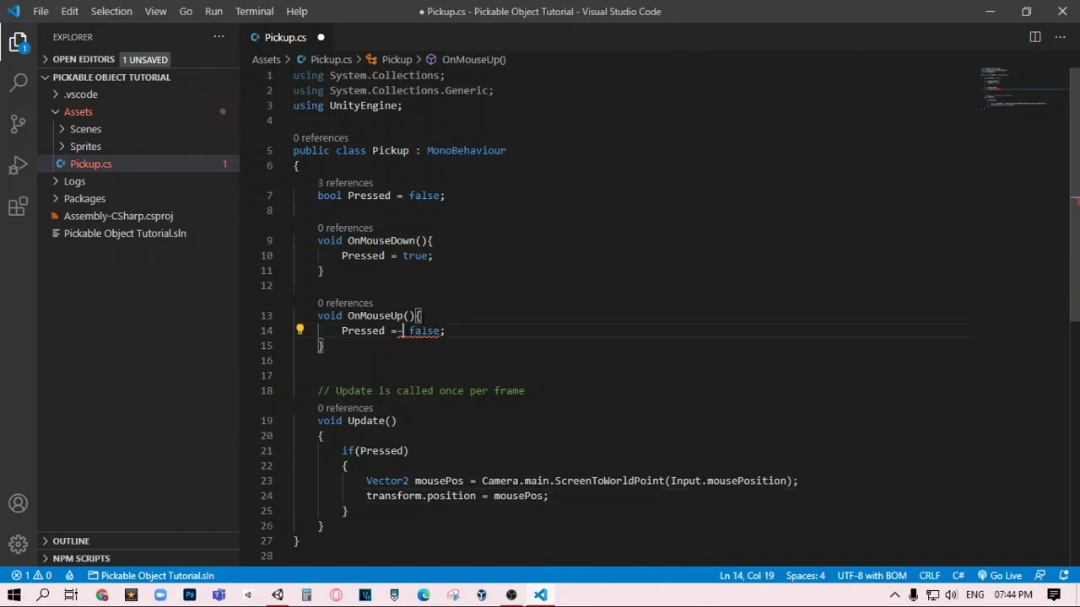
pyautogui.press('BackSpace')
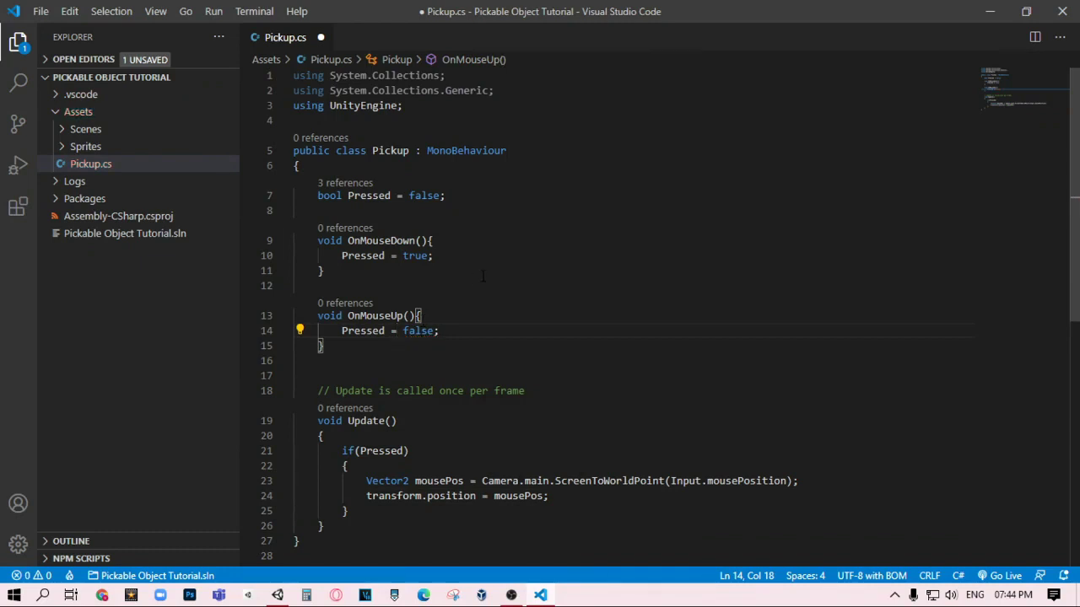
pyautogui.click(451, 258)
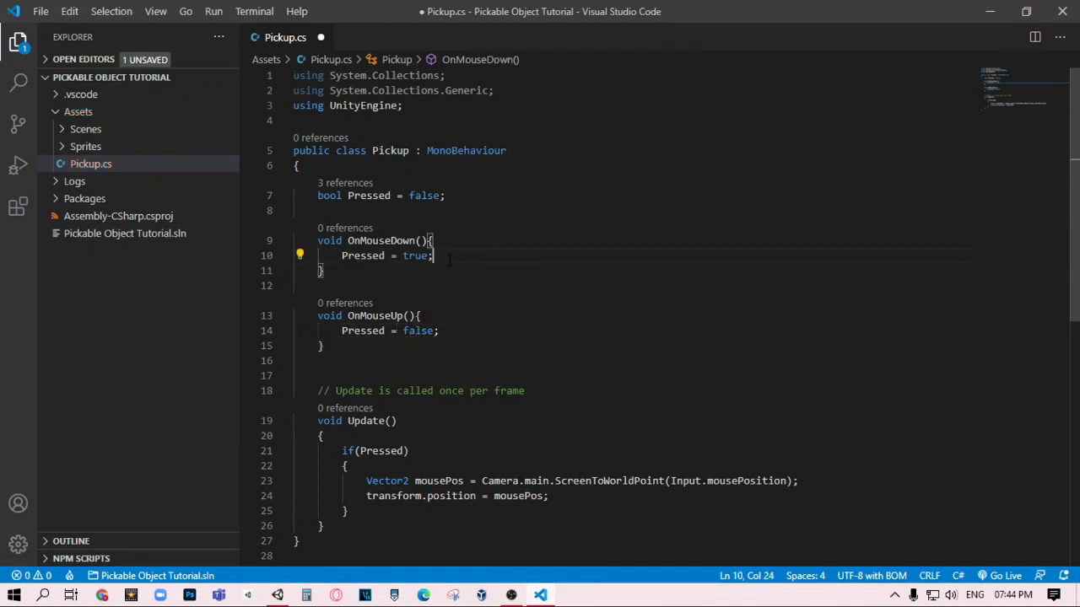
# Add GetComponent<Rigidbody2D>().isKinematic = true; under Pressed = true in OnMouseDown
pyautogui.press('Return')
pyautogui.write('Ge')
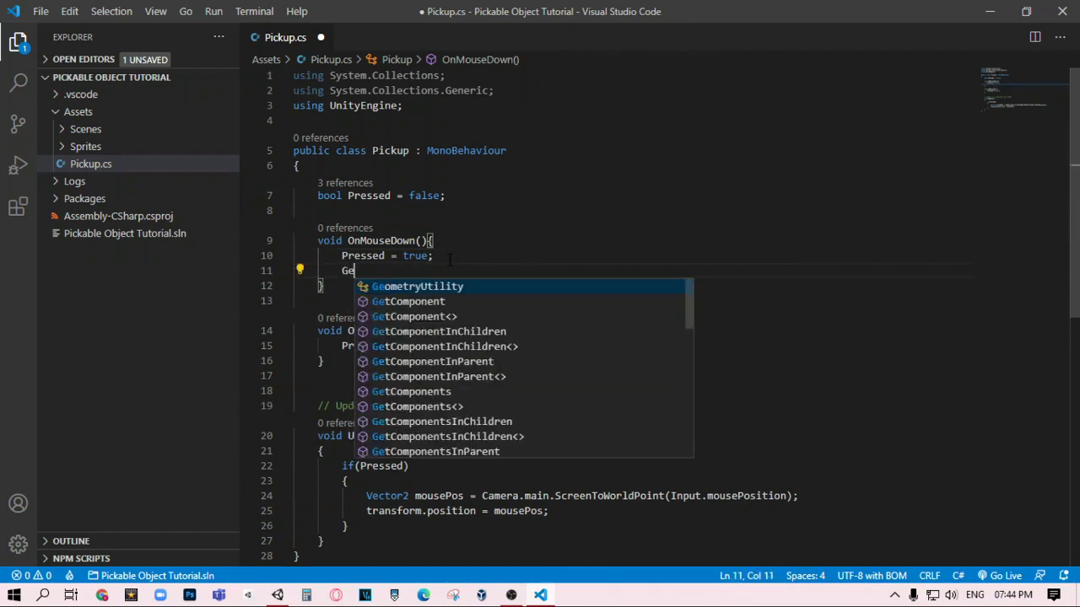
pyautogui.press('Tab')
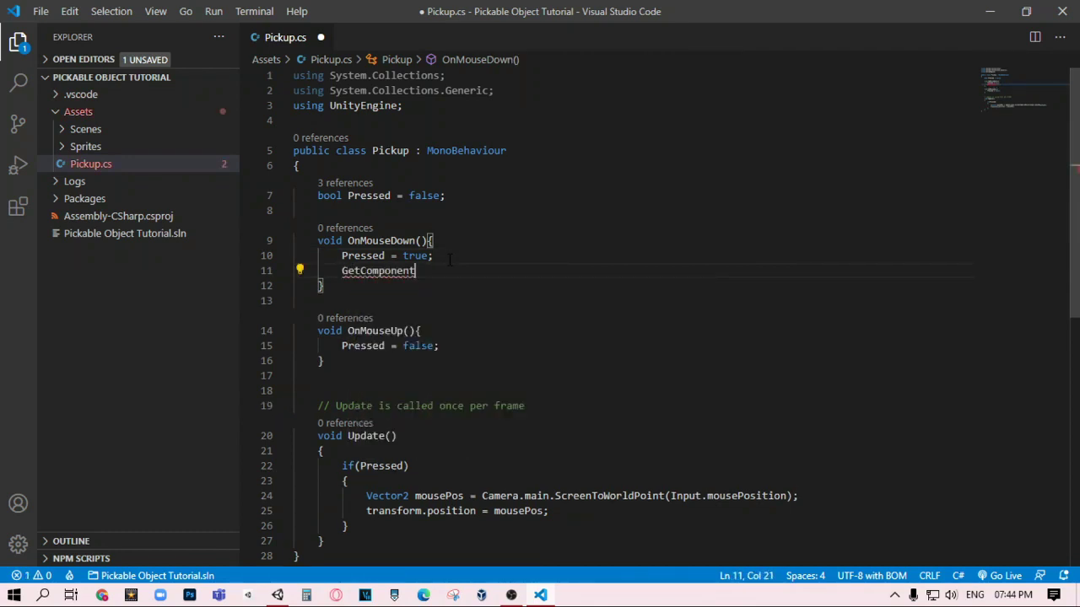
pyautogui.write('<')
pyautogui.write('R')
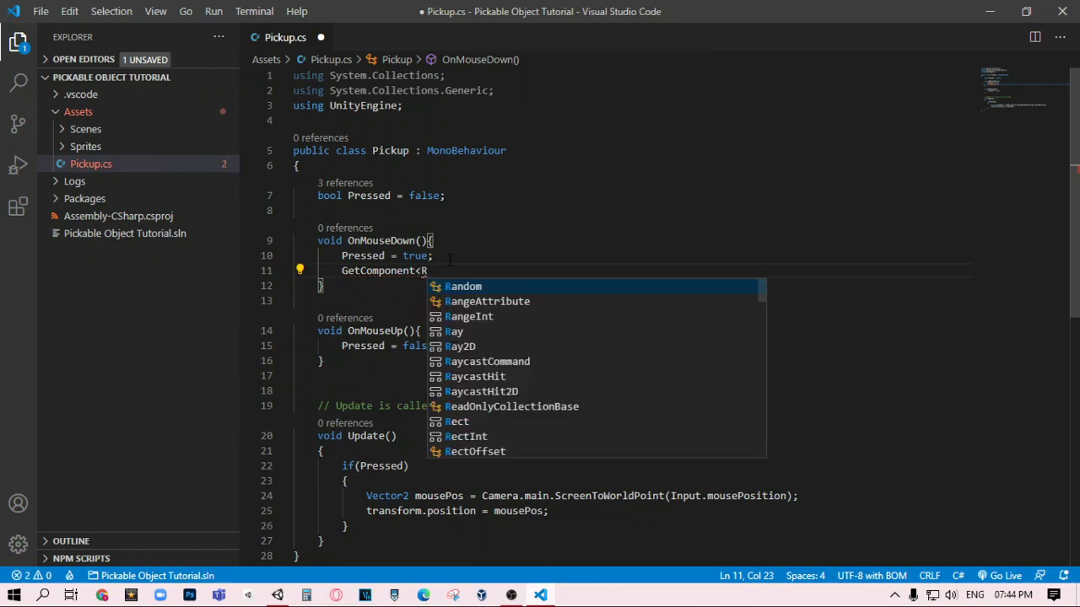
pyautogui.write('i')
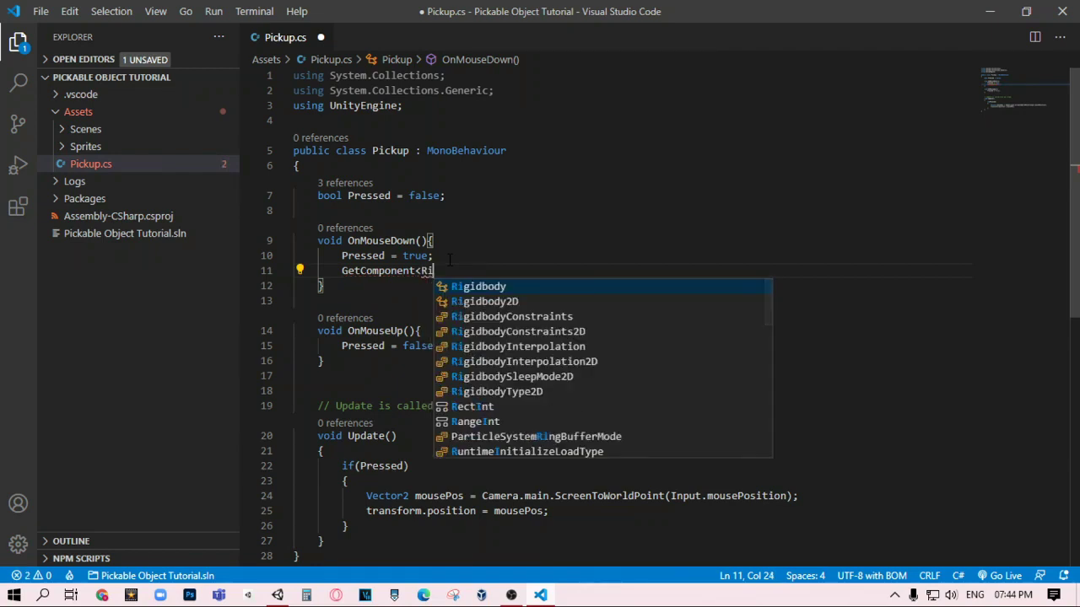
pyautogui.press('Down')
pyautogui.press('Return')
pyautogui.write('>')
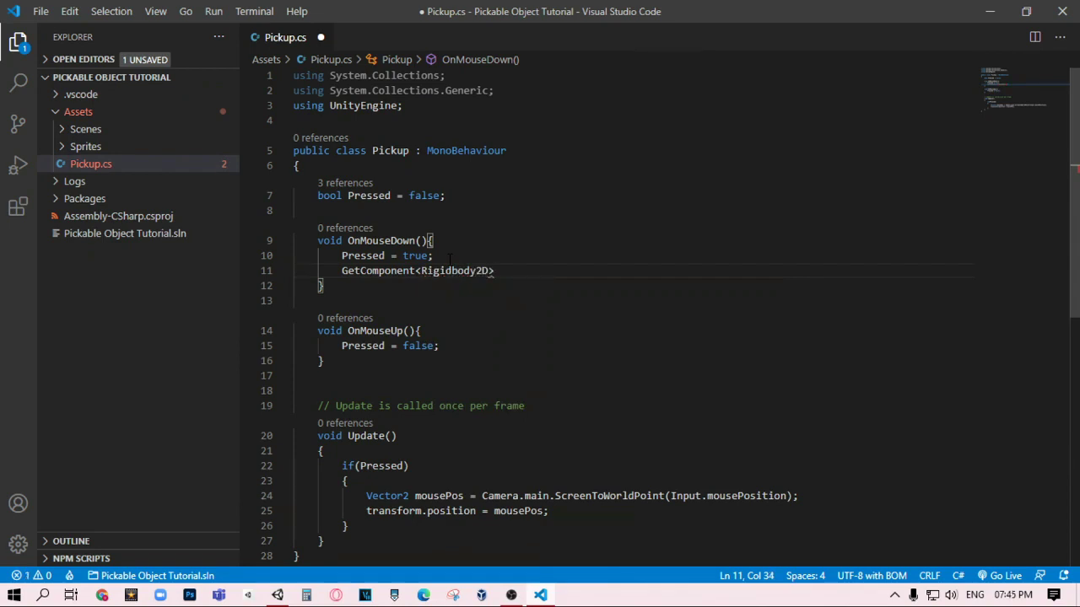
pyautogui.write('(')
pyautogui.write(')')
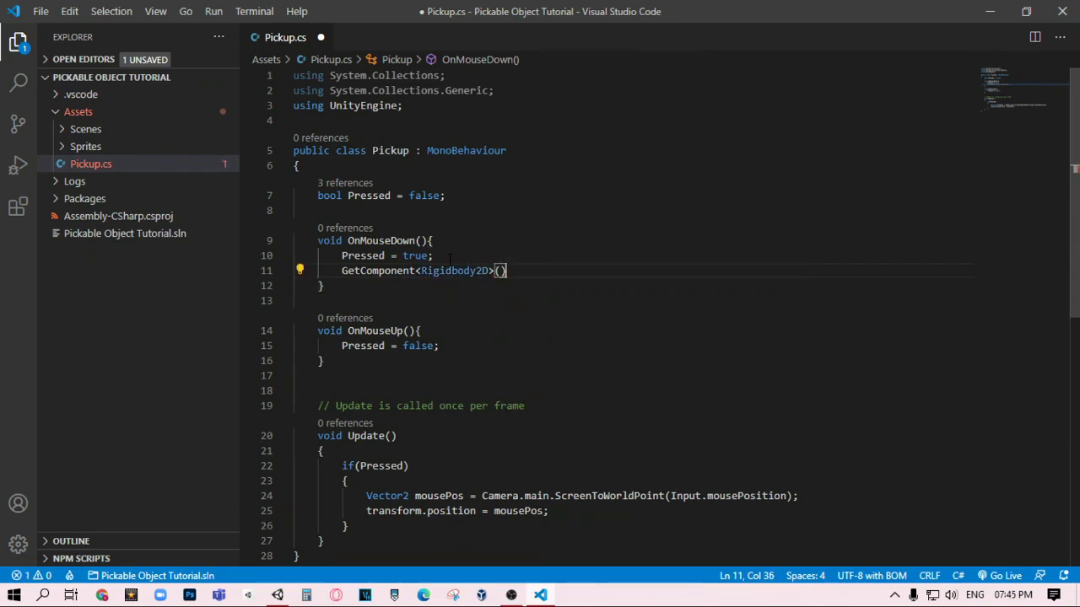
pyautogui.write('.')
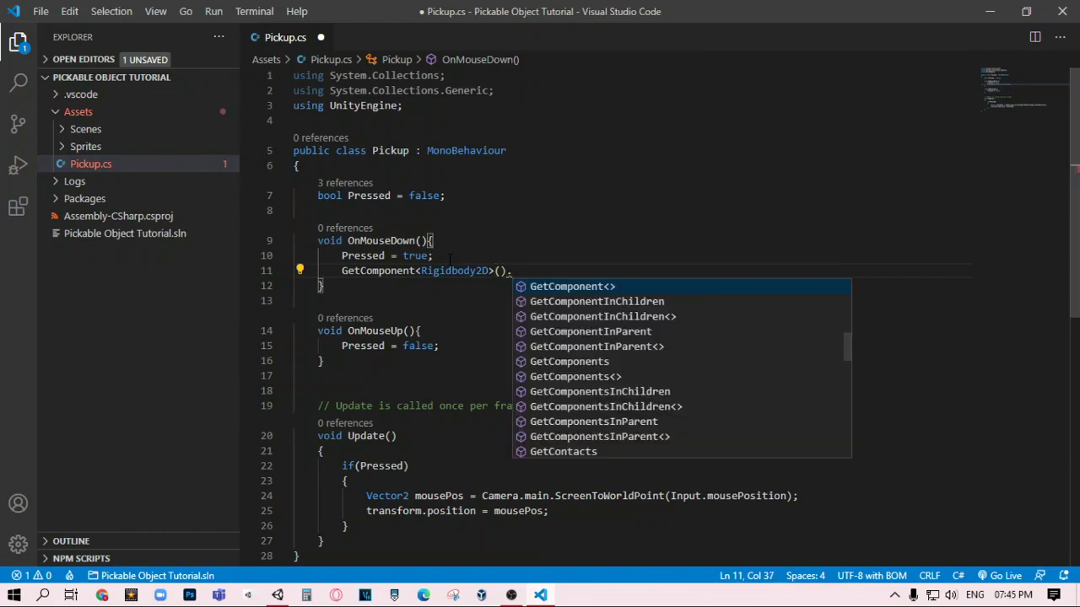
pyautogui.write('is')
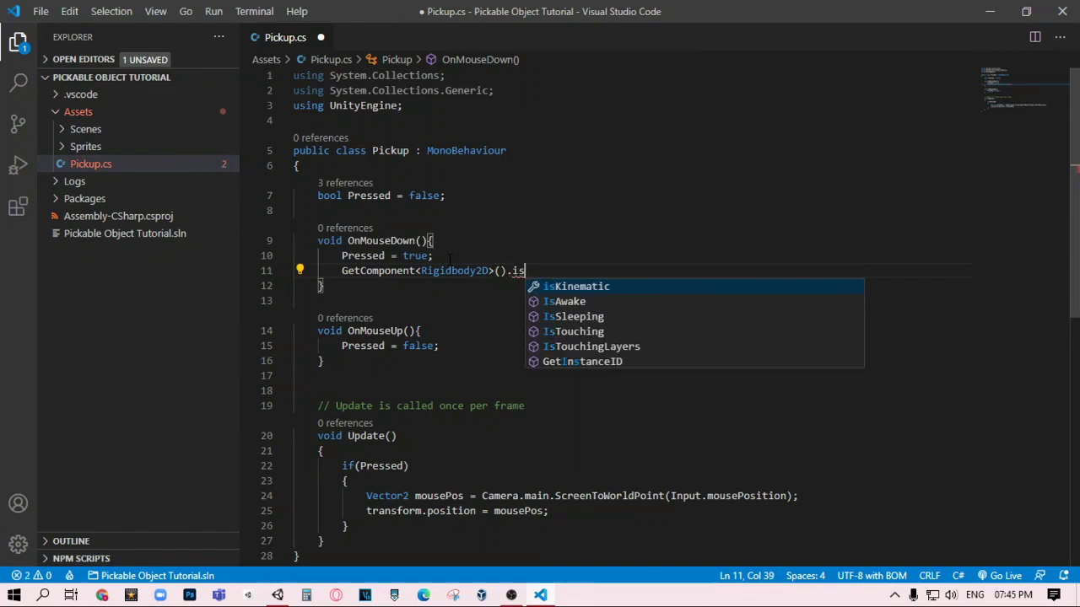
pyautogui.press('Tab')
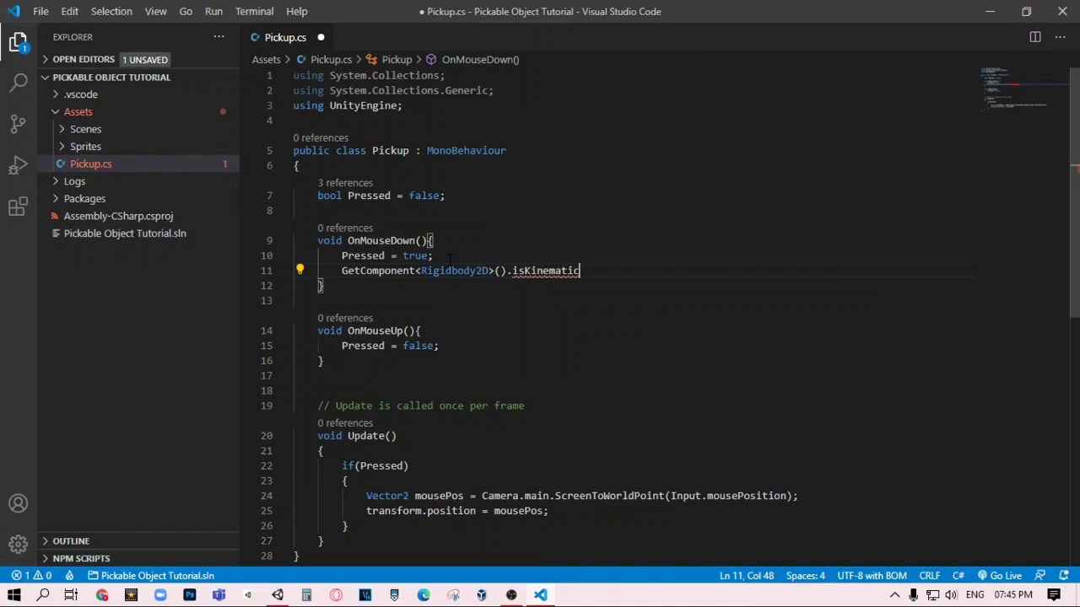
pyautogui.write(' = tr')
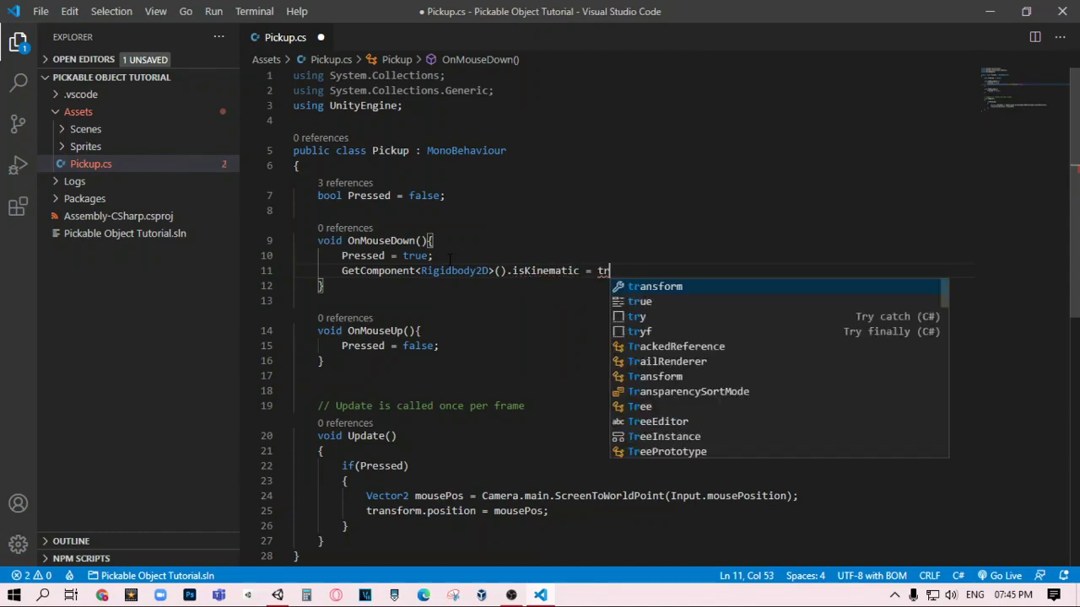
pyautogui.write('ue;')
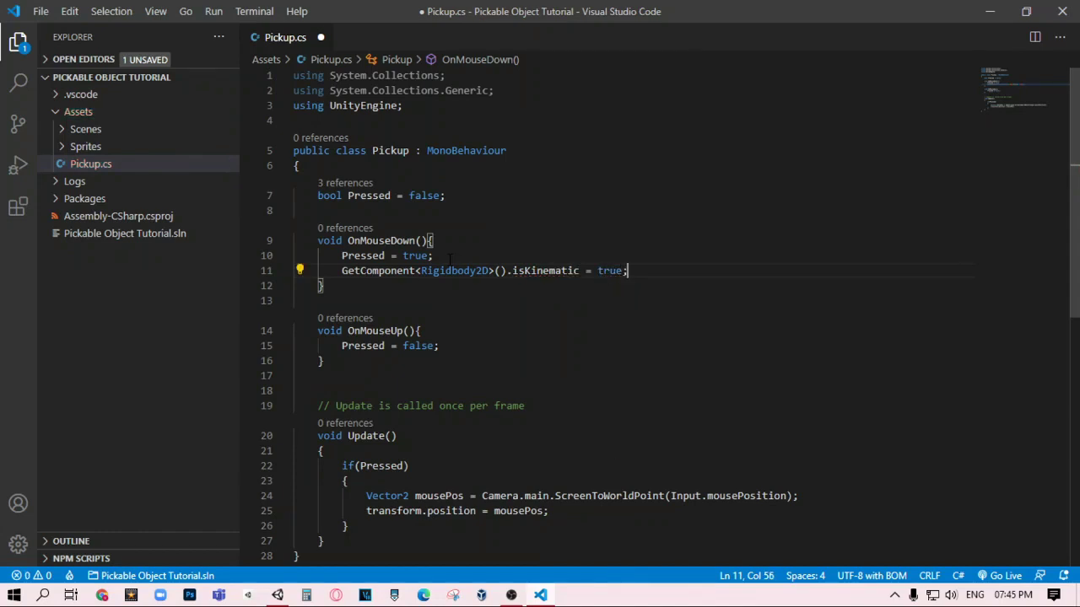
pyautogui.moveTo(341, 271); pyautogui.dragTo(627, 271)
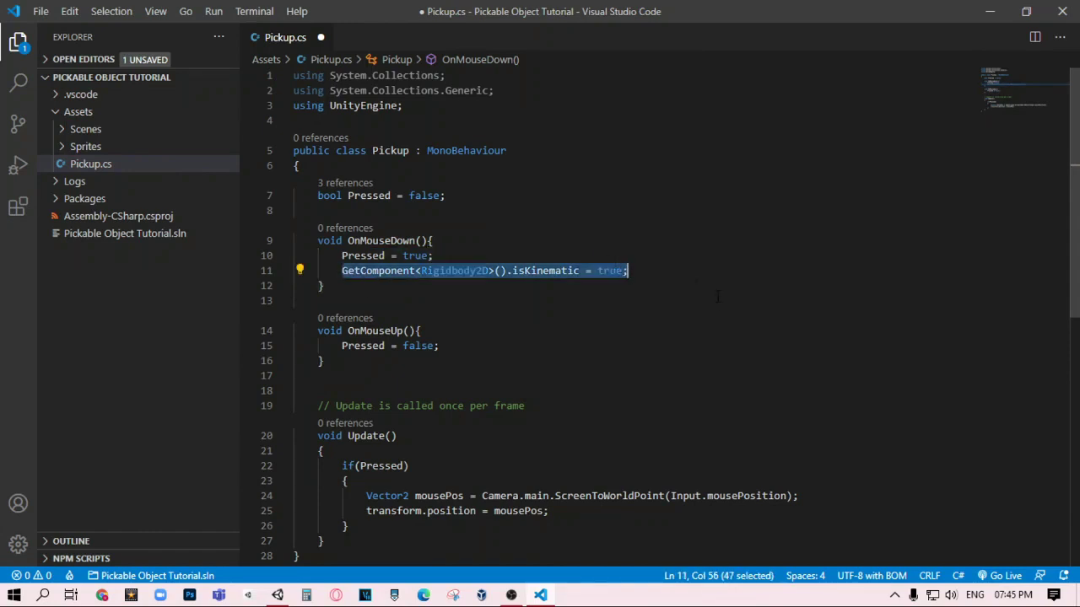
# Copy the isKinematic line into OnMouseUp below Pressed = false, changing true to false
pyautogui.hotkey('ctrl', 'c')
pyautogui.click(455, 346)
pyautogui.press('Return')
pyautogui.hotkey('ctrl', 'v')
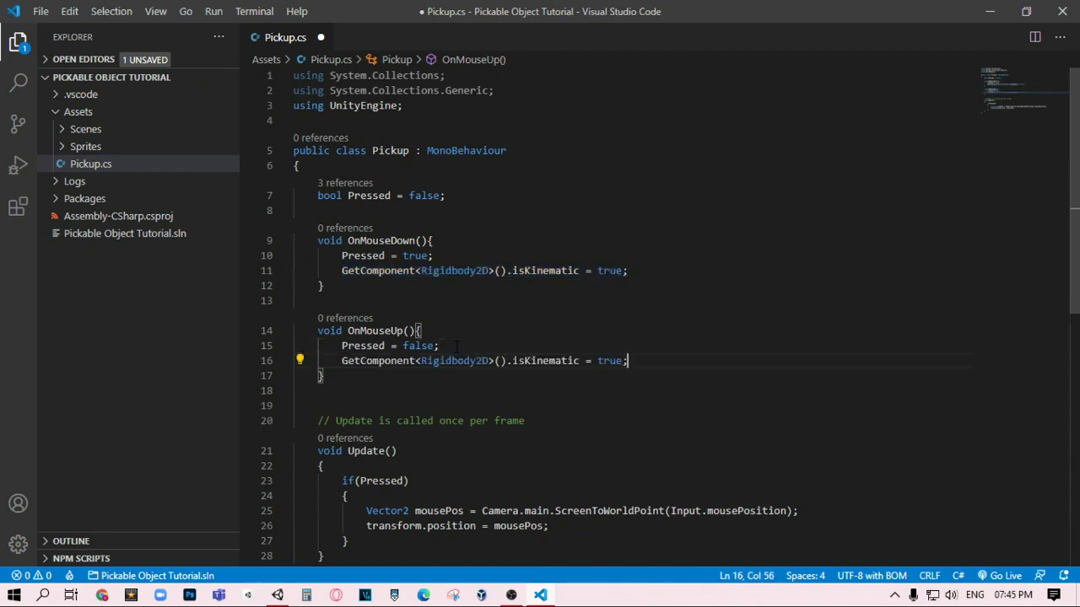
pyautogui.press('Left')
pyautogui.press('Left')
pyautogui.press('Right')
pyautogui.press('BackSpace')
pyautogui.press('BackSpace')
pyautogui.press('BackSpace')
pyautogui.press('BackSpace')
pyautogui.write('false')
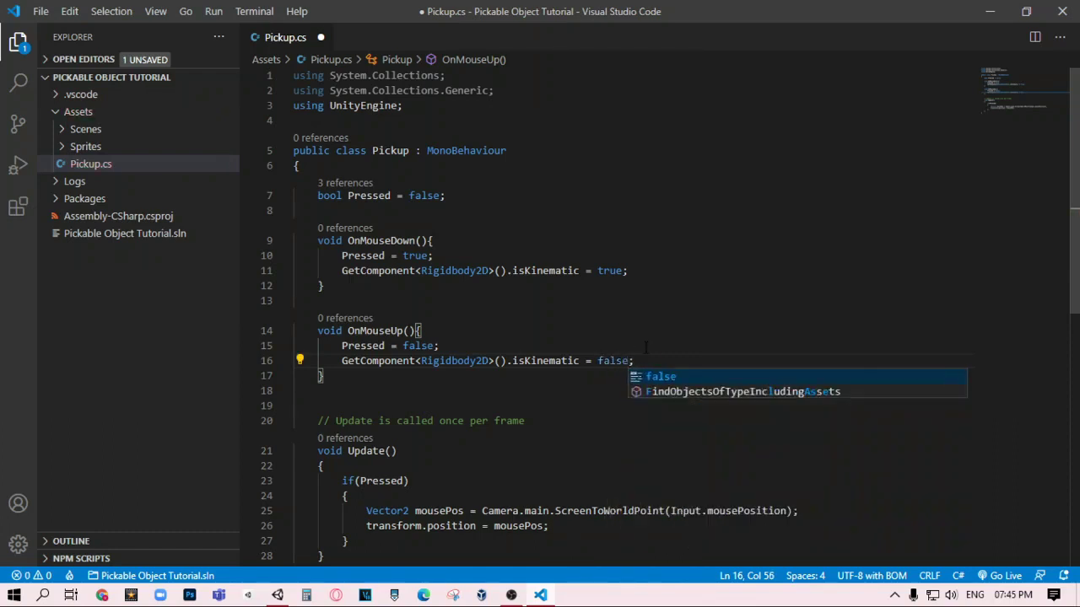
# Save Pickup.cs after reviewing the two isKinematic lines and the Update code
pyautogui.moveTo(348, 541); pyautogui.dragTo(464, 420)
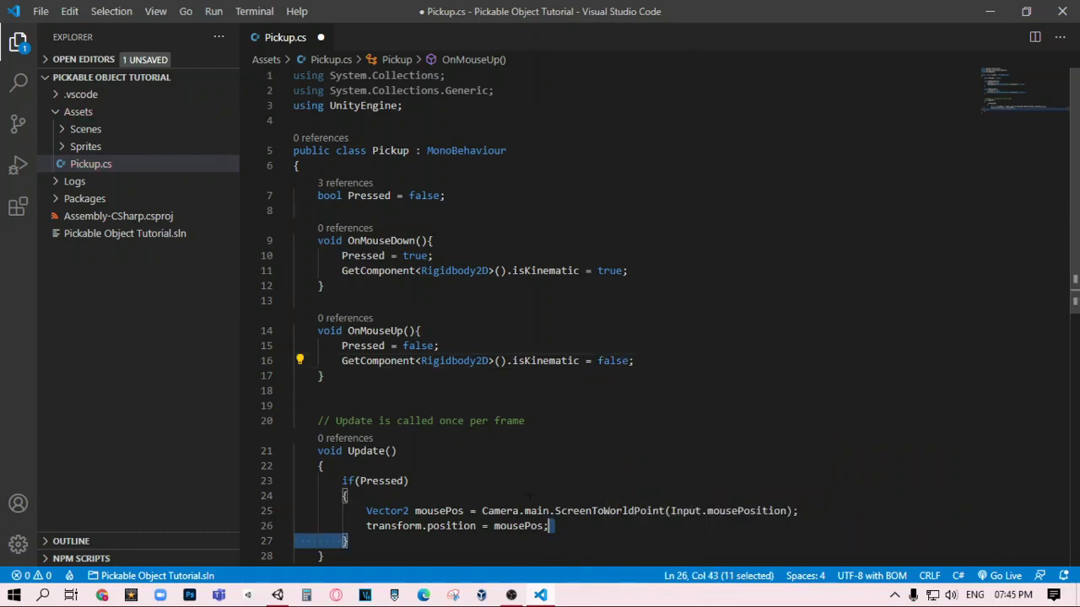
pyautogui.moveTo(633, 361); pyautogui.dragTo(319, 361)
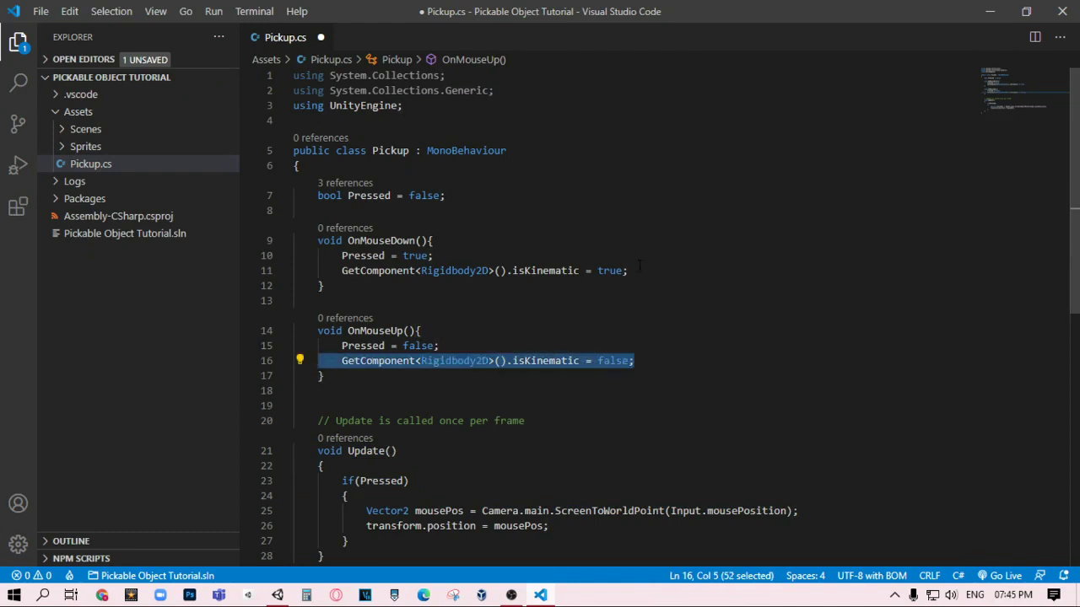
pyautogui.moveTo(638, 268)
pyautogui.mouseDown()
pyautogui.moveTo(369, 289)
pyautogui.moveTo(365, 271)
pyautogui.mouseUp()
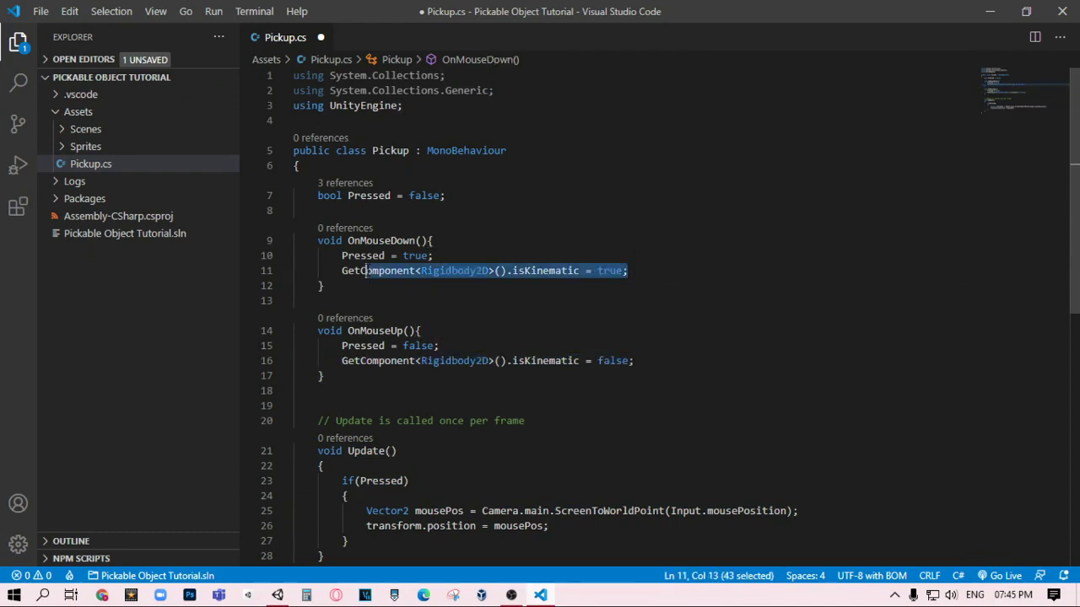
pyautogui.click(657, 277)
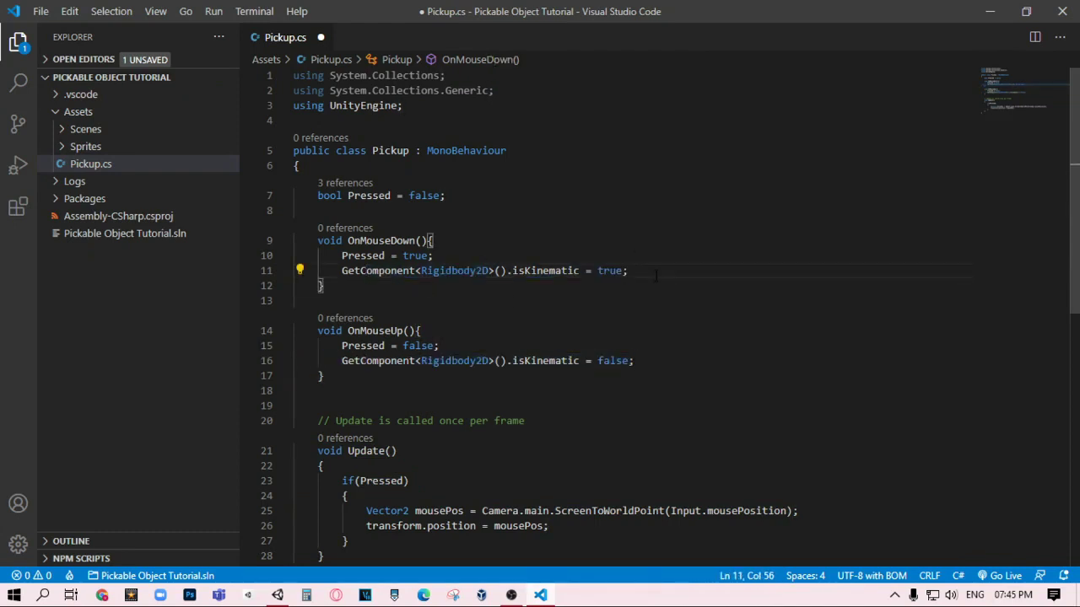
pyautogui.hotkey('ctrl', 's')
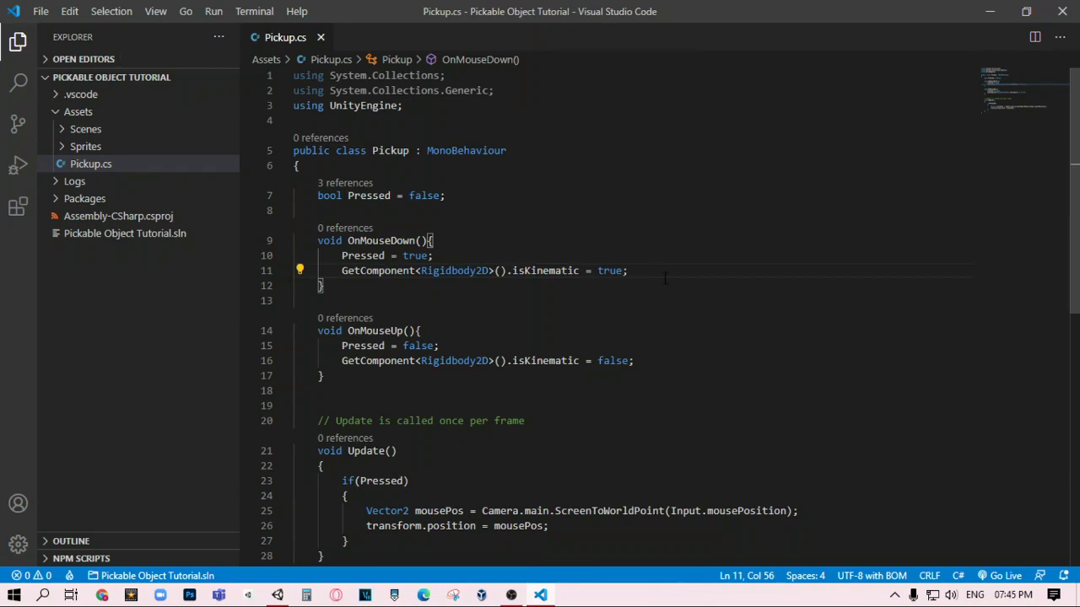
pyautogui.scroll(-2, 665, 278)
pyautogui.scroll(-1, 472, 253)
pyautogui.scroll(1, 380, 219)
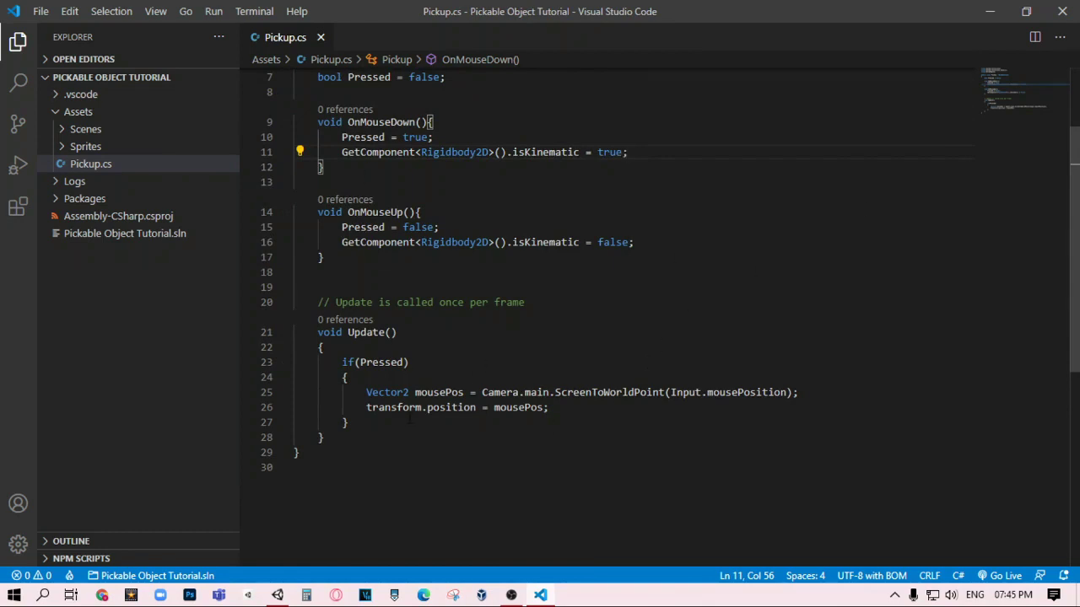
pyautogui.moveTo(363, 438)
pyautogui.mouseDown()
pyautogui.moveTo(421, 302)
pyautogui.moveTo(295, 438)
pyautogui.mouseUp()
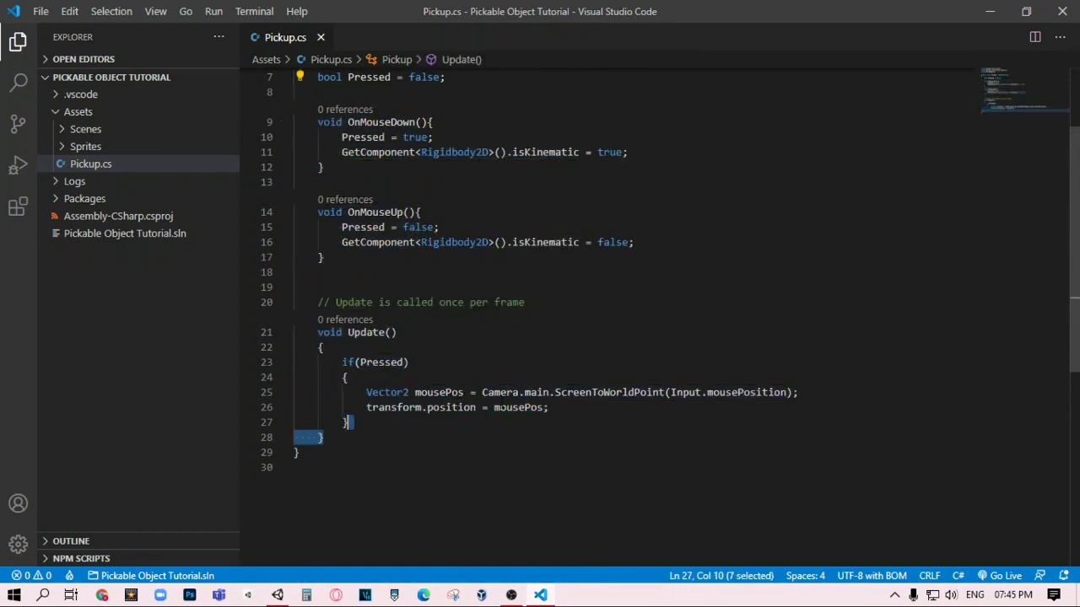
# Minimize VS Code to bring the Unity editor back
pyautogui.click(990, 11)
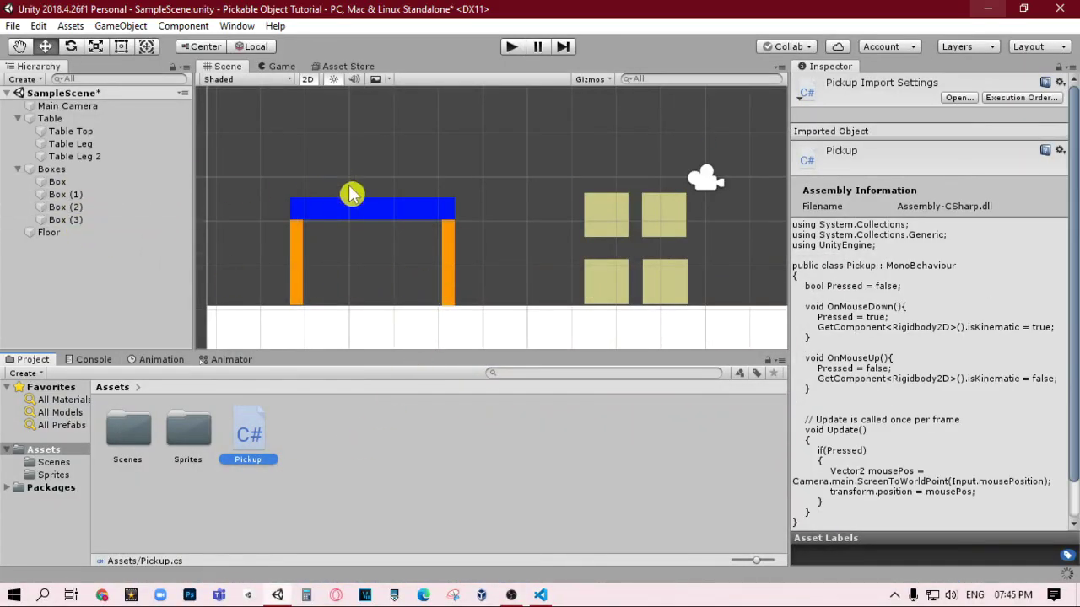
# Enter play mode and drag crates onto and off other stacks to test pickup
pyautogui.click(511, 46)
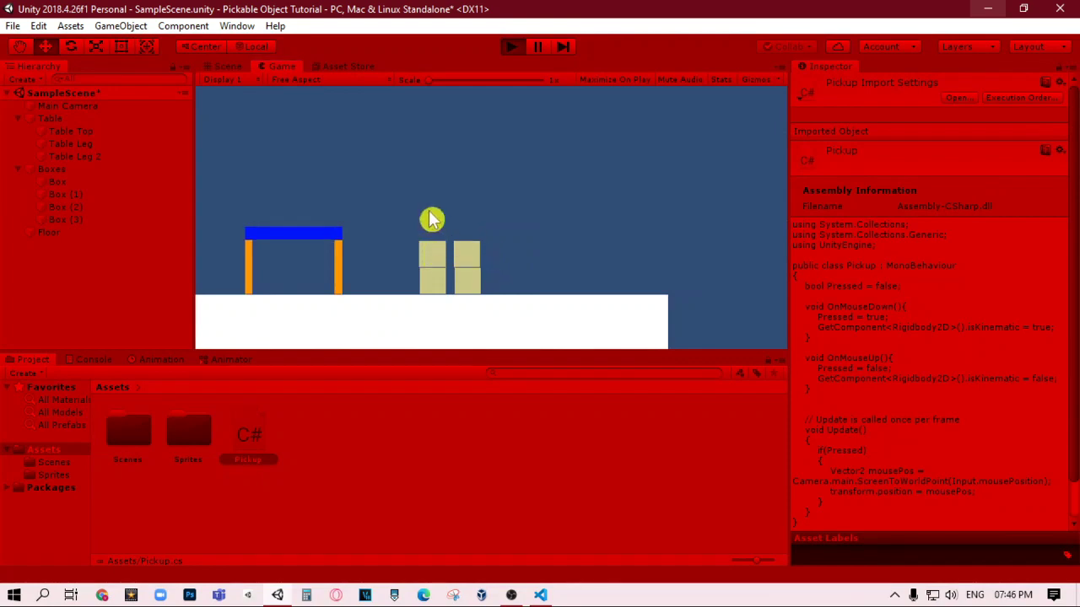
pyautogui.moveTo(433, 253)
pyautogui.mouseDown()
pyautogui.moveTo(250, 175)
pyautogui.moveTo(327, 257)
pyautogui.moveTo(337, 253)
pyautogui.mouseUp()
pyautogui.moveTo(431, 279)
pyautogui.mouseDown()
pyautogui.moveTo(359, 230)
pyautogui.moveTo(350, 320)
pyautogui.moveTo(374, 188)
pyautogui.moveTo(392, 308)
pyautogui.moveTo(313, 354)
pyautogui.moveTo(260, 282)
pyautogui.moveTo(284, 267)
pyautogui.moveTo(274, 266)
pyautogui.moveTo(287, 250)
pyautogui.moveTo(287, 326)
pyautogui.moveTo(258, 278)
pyautogui.moveTo(268, 241)
pyautogui.moveTo(258, 222)
pyautogui.moveTo(265, 200)
pyautogui.moveTo(326, 205)
pyautogui.moveTo(253, 202)
pyautogui.moveTo(250, 191)
pyautogui.moveTo(226, 235)
pyautogui.moveTo(210, 231)
pyautogui.moveTo(306, 260)
pyautogui.moveTo(270, 323)
pyautogui.moveTo(324, 245)
pyautogui.moveTo(272, 304)
pyautogui.moveTo(287, 234)
pyautogui.mouseUp()
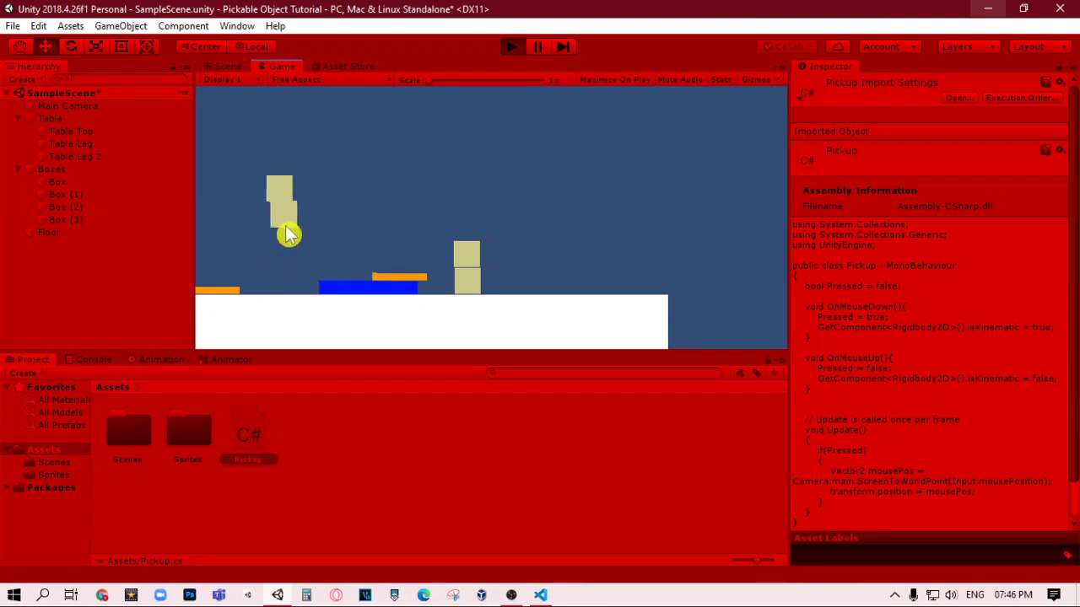
pyautogui.moveTo(422, 251)
pyautogui.mouseDown()
pyautogui.moveTo(430, 258)
pyautogui.moveTo(267, 278)
pyautogui.moveTo(291, 235)
pyautogui.mouseUp()
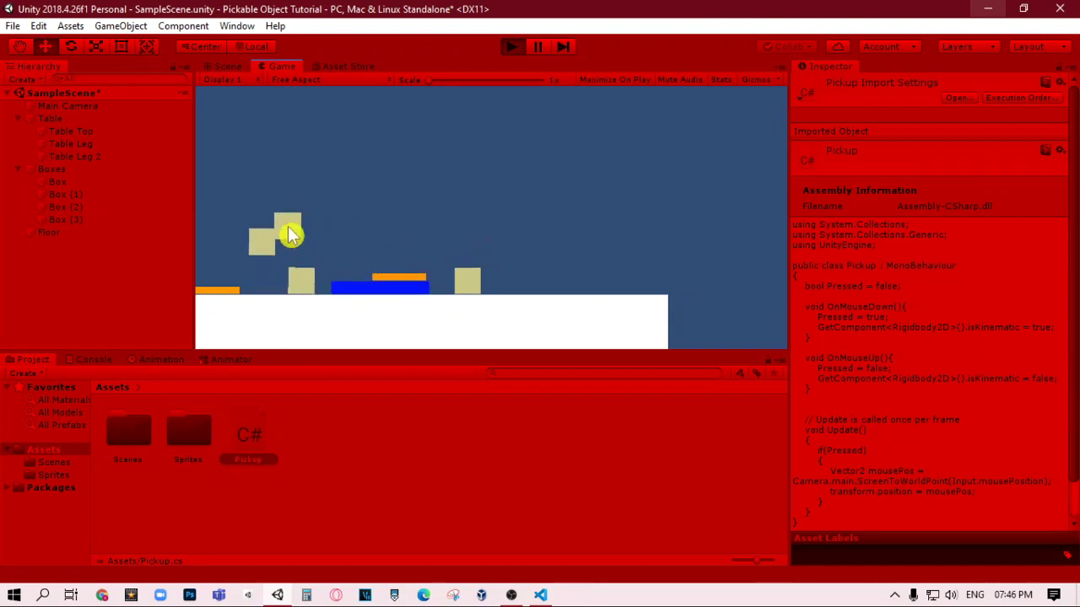
# Stop play mode, zoom and pan the Scene view to recentre the level, then switch to OBS
pyautogui.click(510, 47)
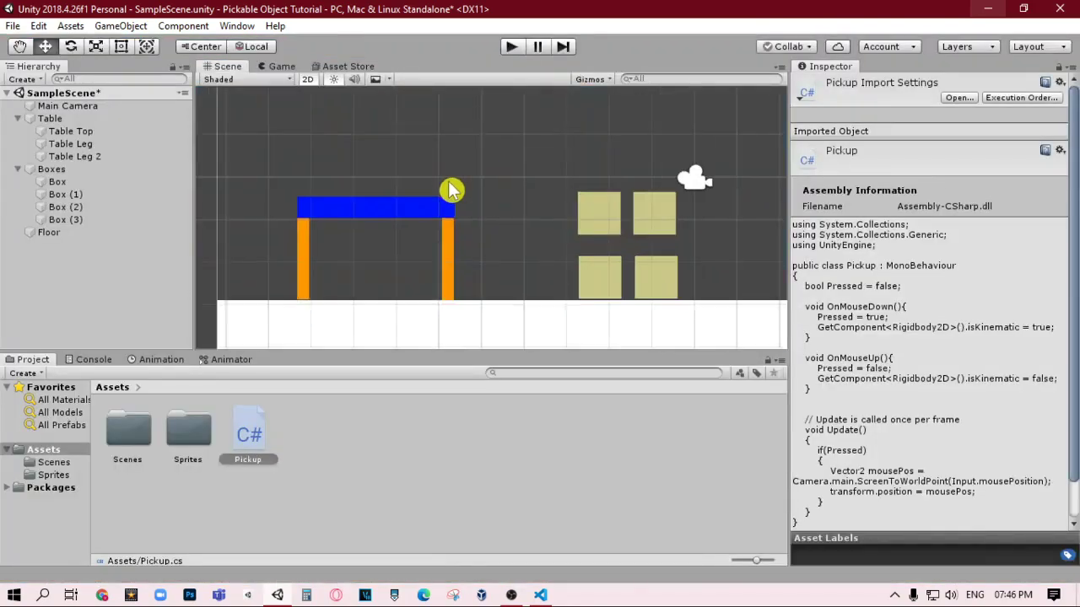
pyautogui.scroll(-3, 429, 193)
pyautogui.scroll(-2, 415, 207)
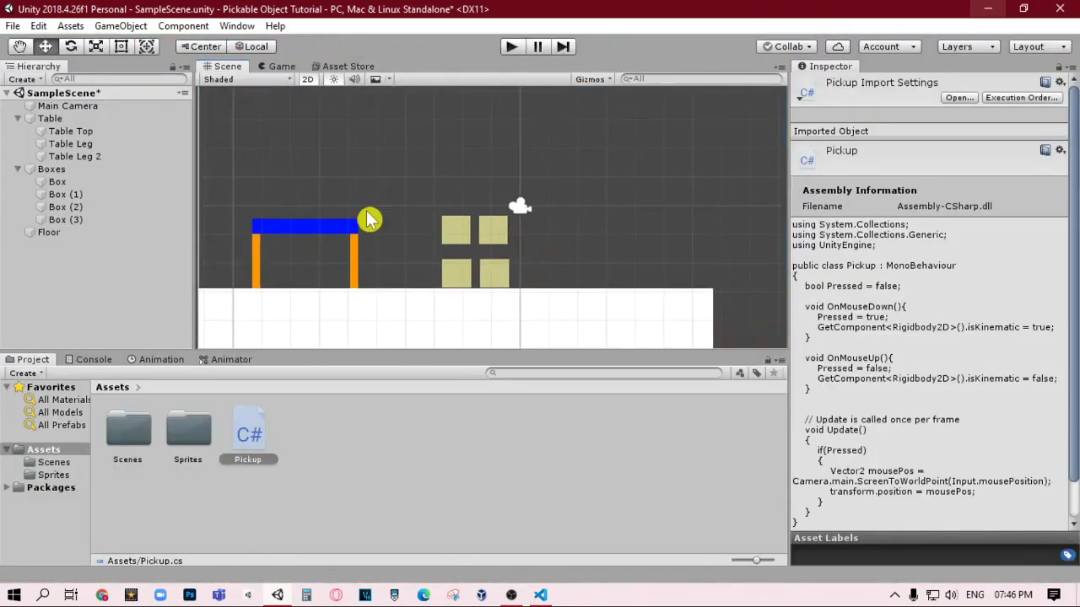
pyautogui.moveTo(393, 200); pyautogui.dragTo(392, 189, button='middle')
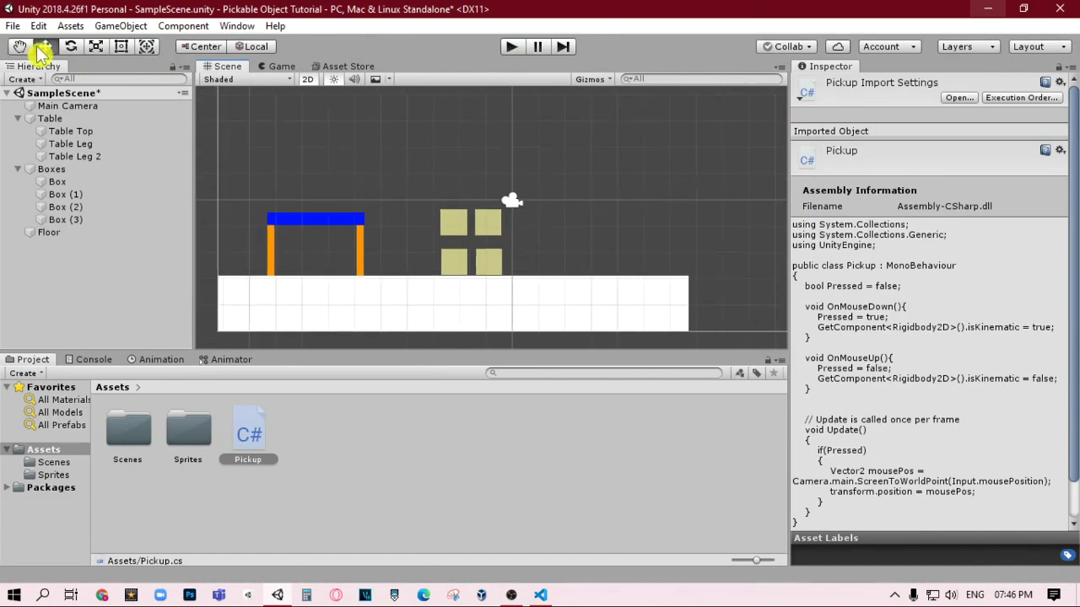
pyautogui.click(13, 25)
pyautogui.press('Escape')
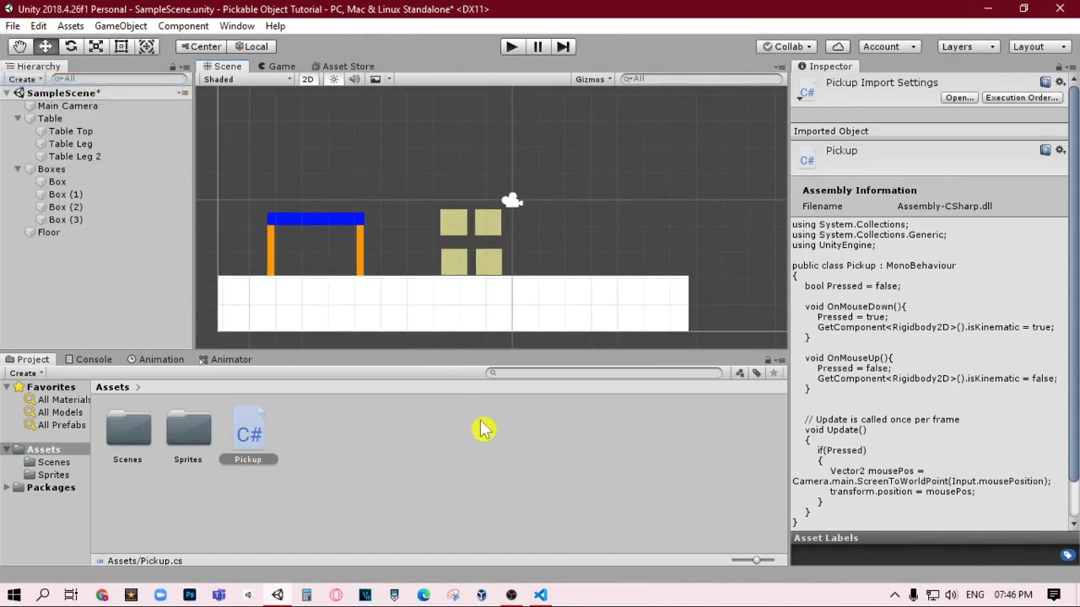
pyautogui.click(511, 595)
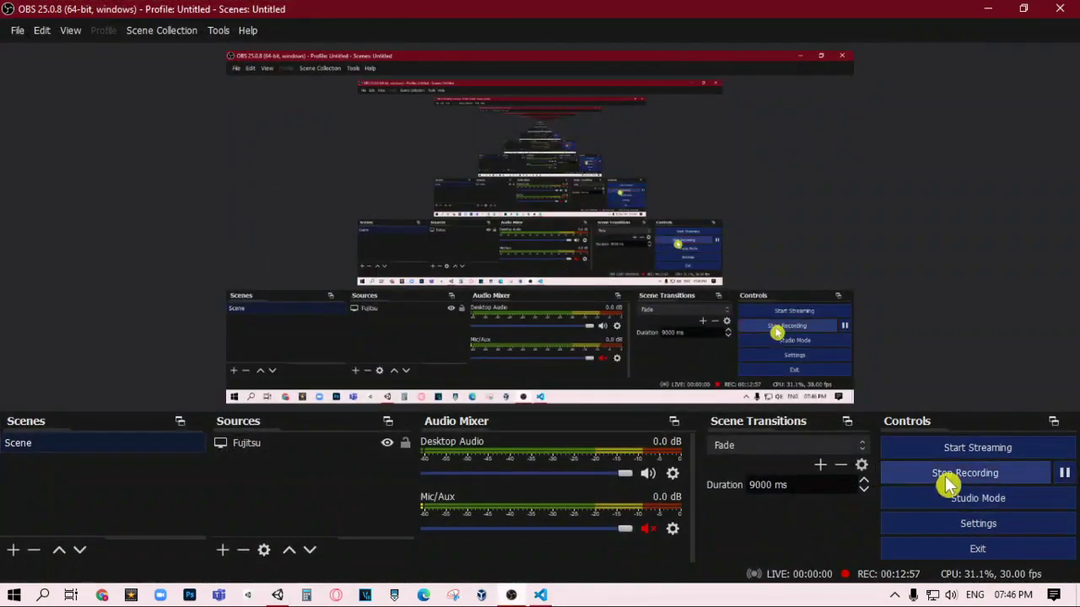